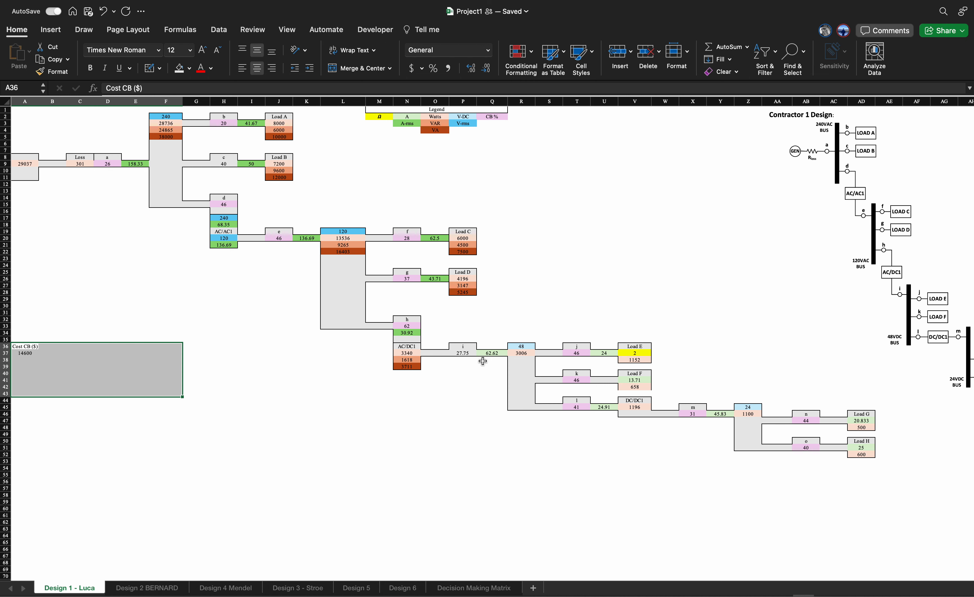
- Review the Design 1 block layout, checking the loss formula in C9 against the Ω entry in the legend
scroll(544, 432, right, 3)
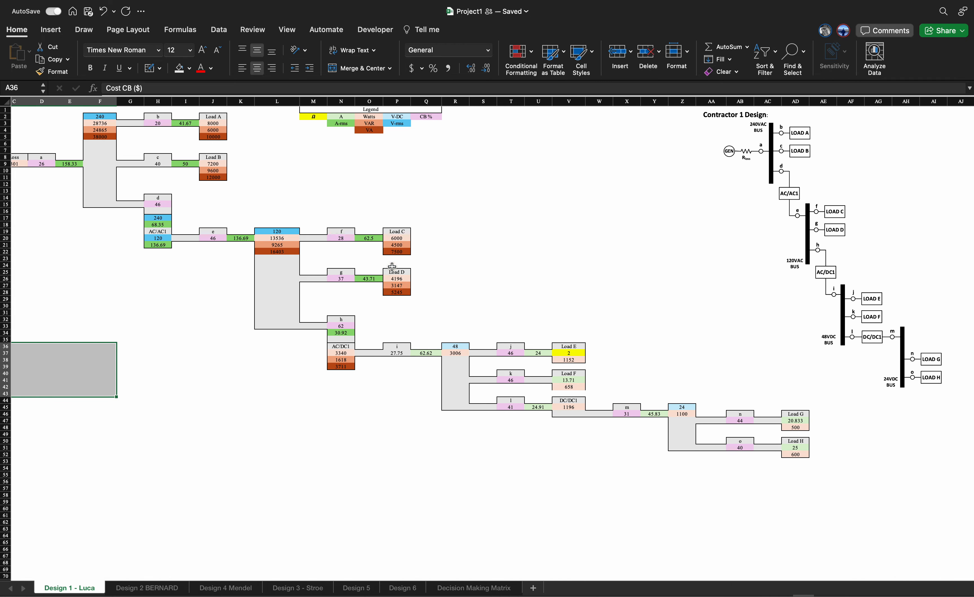
scroll(452, 270, left, 3)
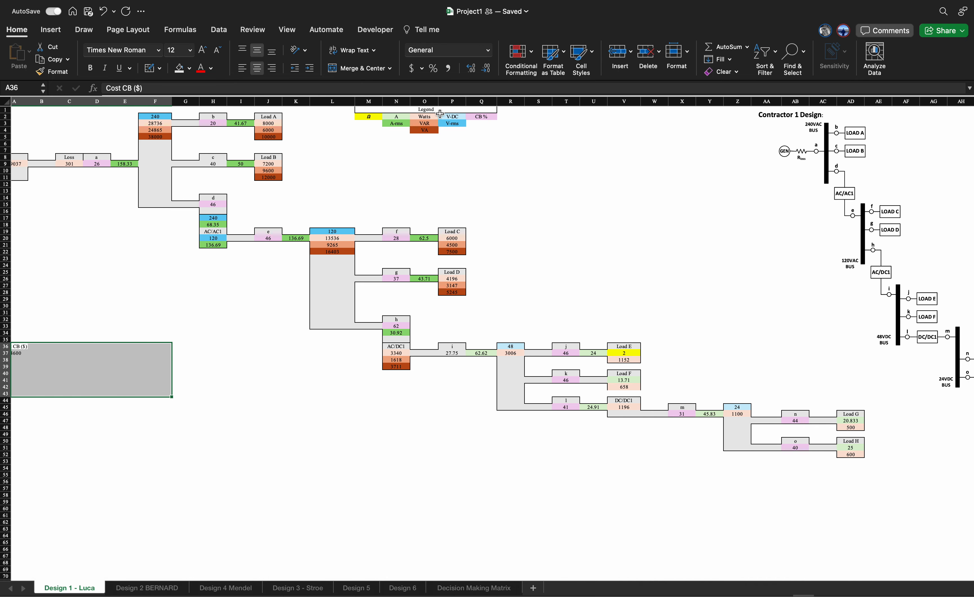
scroll(435, 112, up, 3)
scroll(472, 176, left, 3)
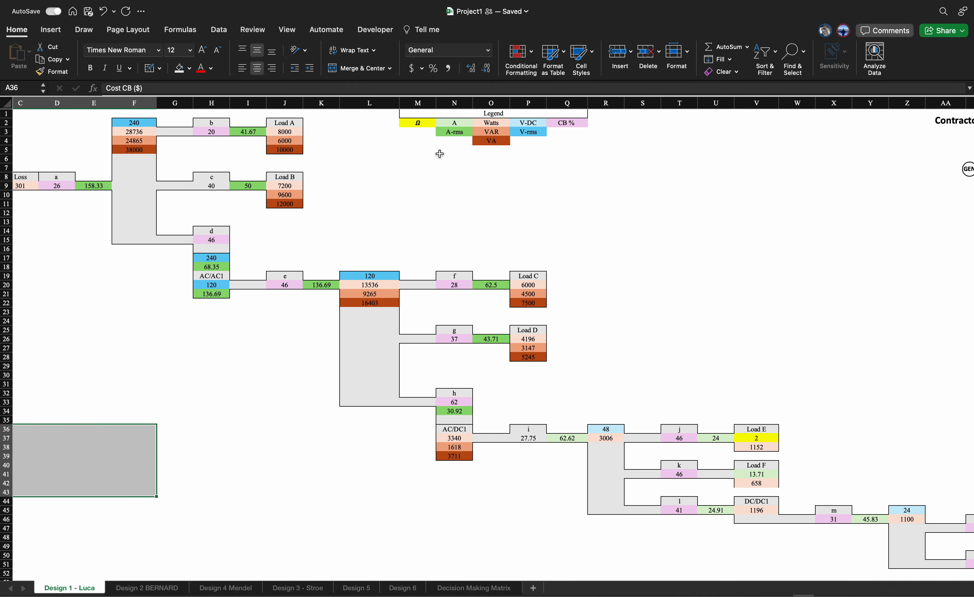
scroll(426, 128, left, 3)
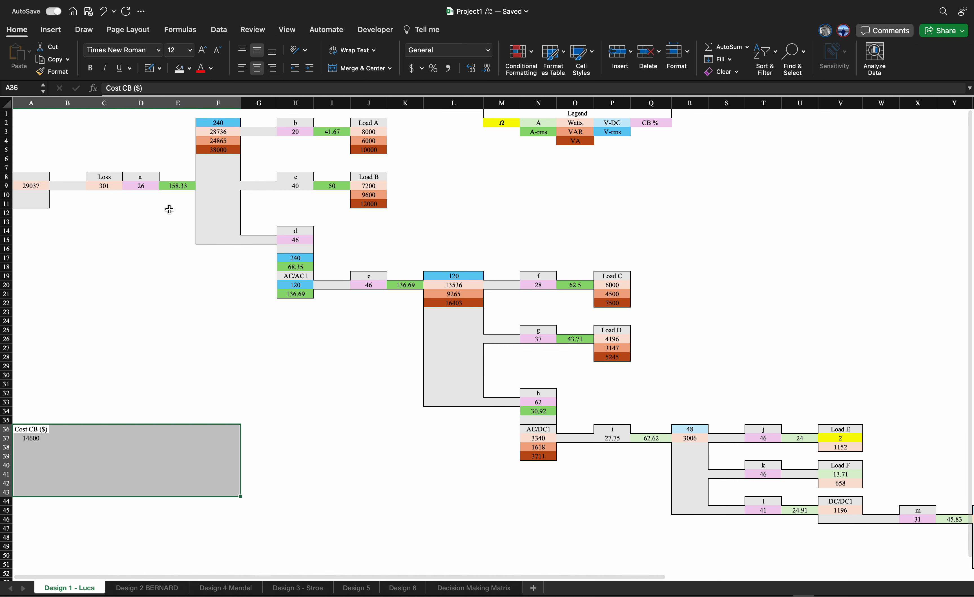
click(107, 188)
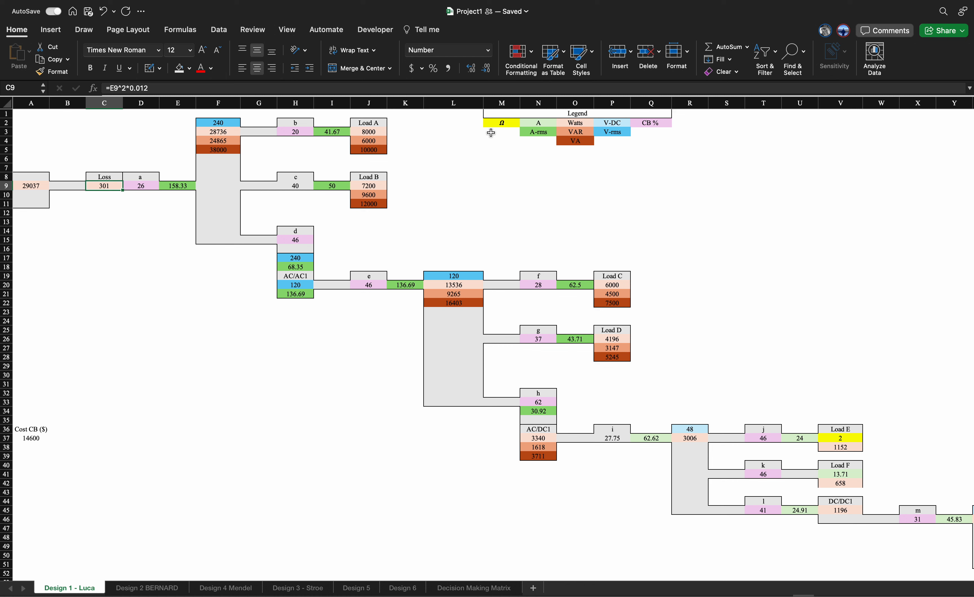
click(500, 126)
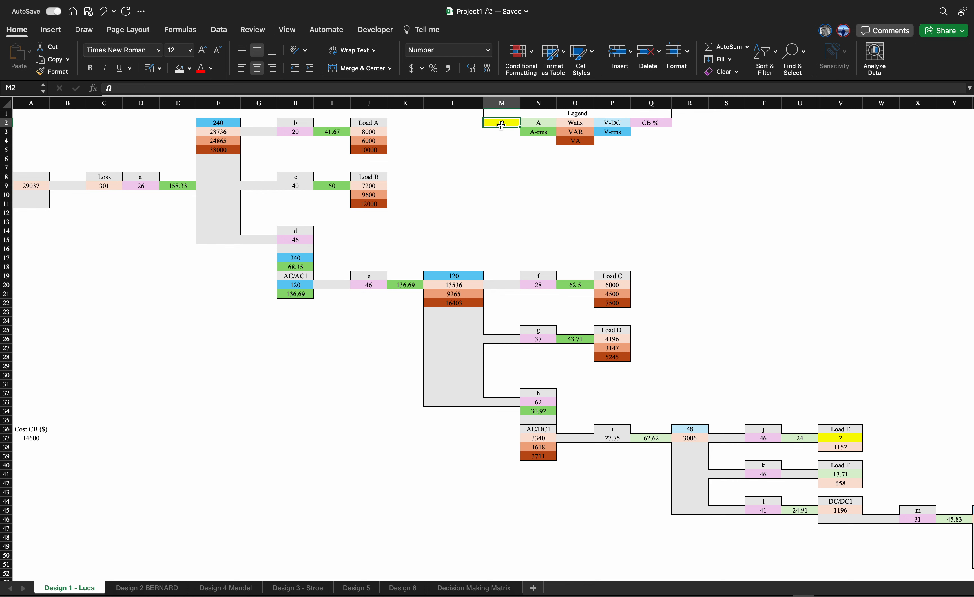
click(111, 189)
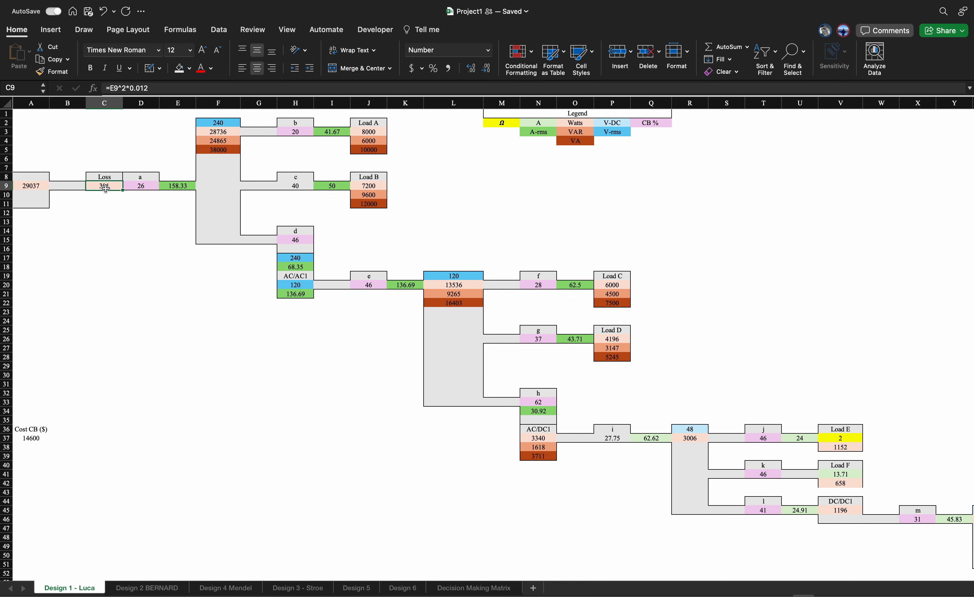
click(515, 125)
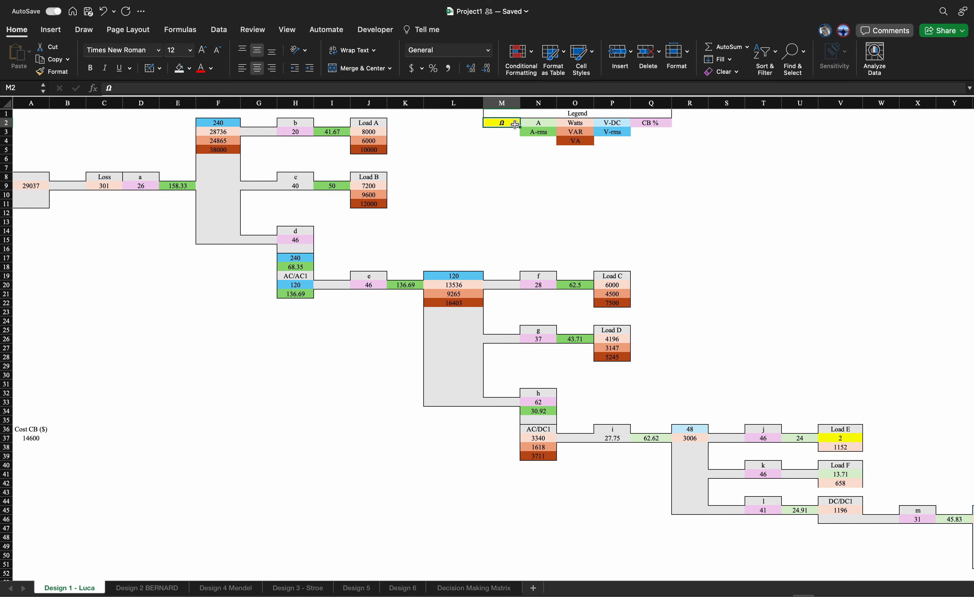
click(107, 188)
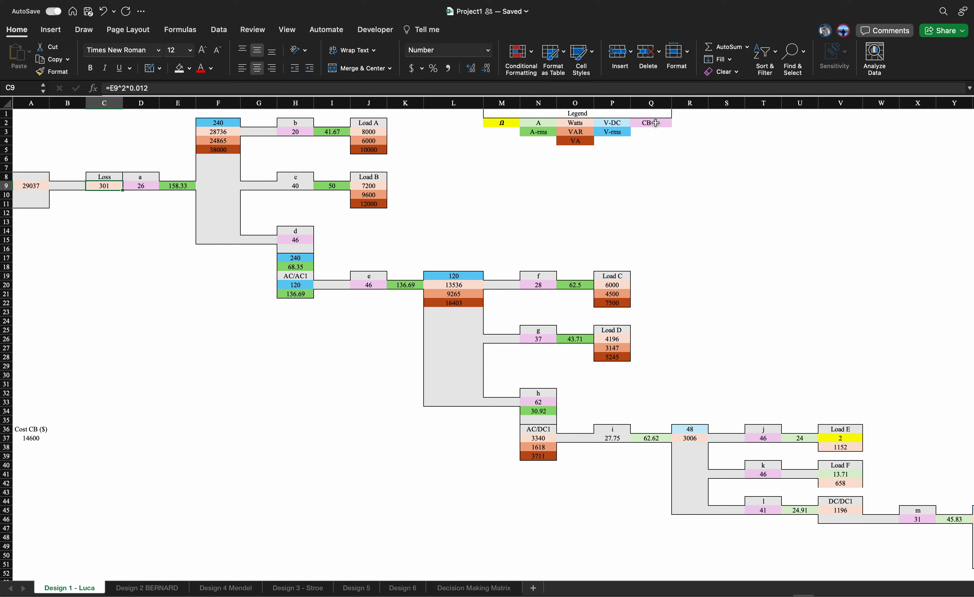
- Inspect the CB % formula of breaker f in cell N20, leaving it unedited
double_click(548, 287)
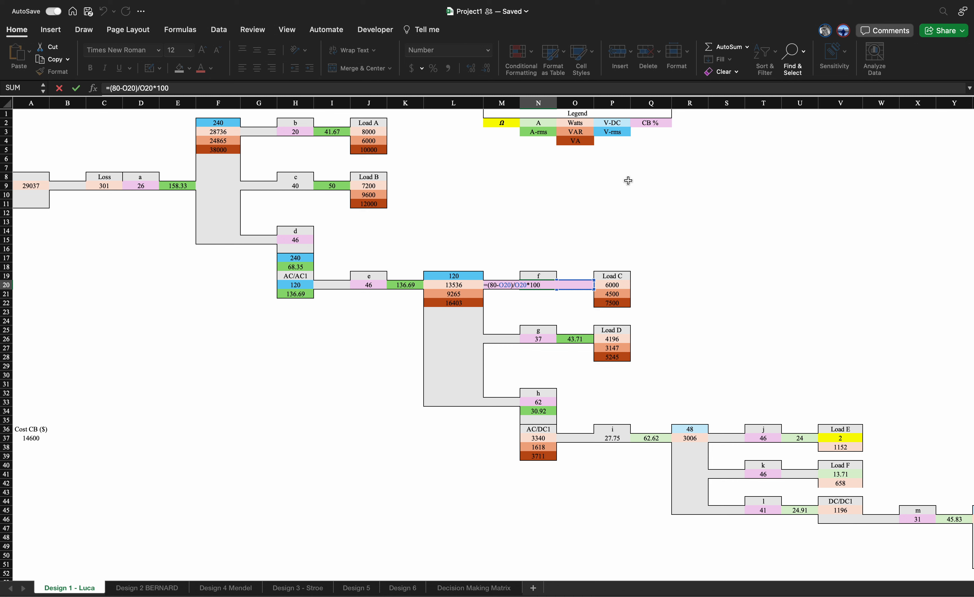
key(Escape)
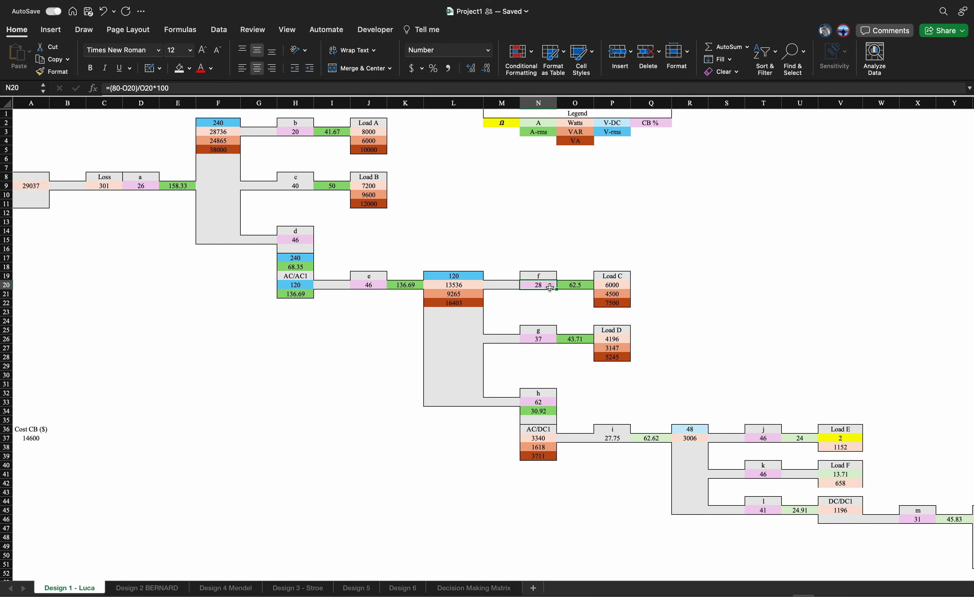
scroll(576, 300, right, 10)
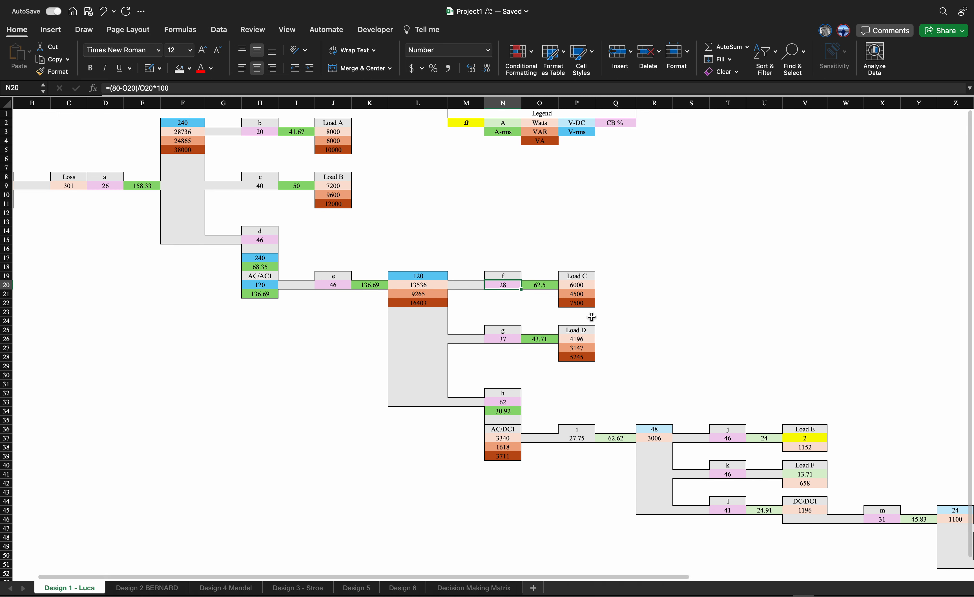
scroll(589, 318, left, 10)
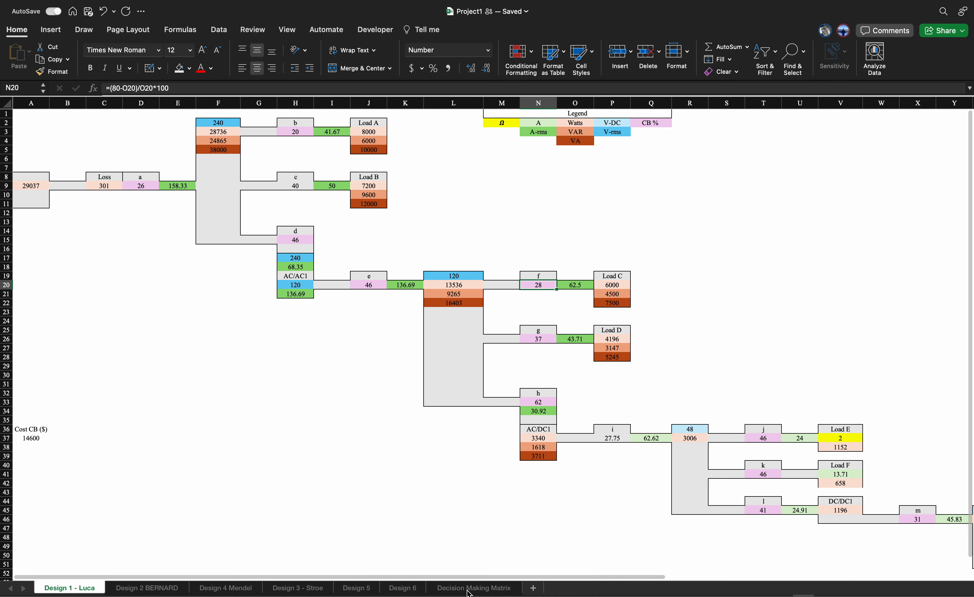
- Look up the circuit breaker ratings beneath the contractor diagram on the Design 6 sheet
click(411, 592)
scroll(616, 328, right, 5)
scroll(616, 328, down, 2)
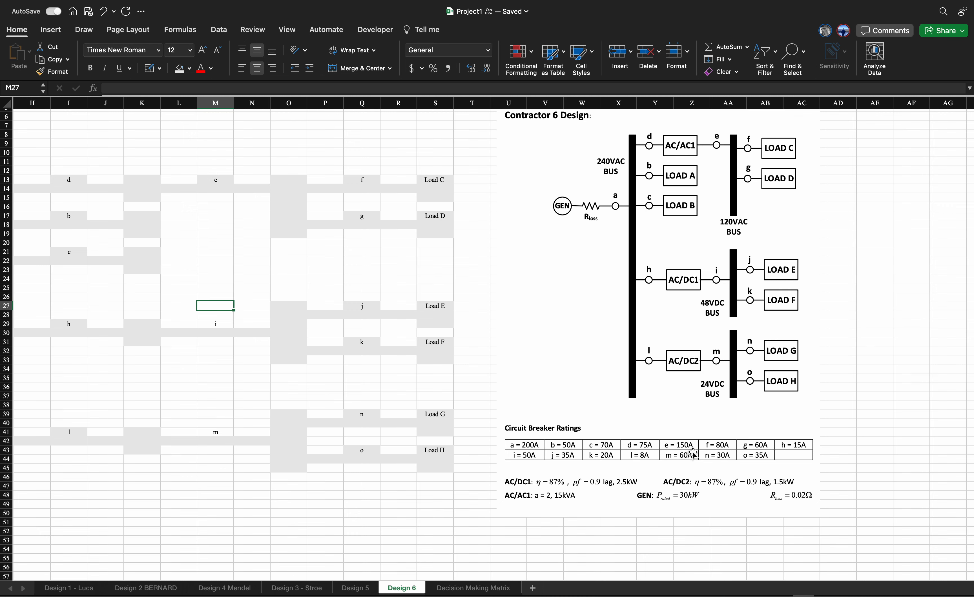
scroll(627, 463, left, 6)
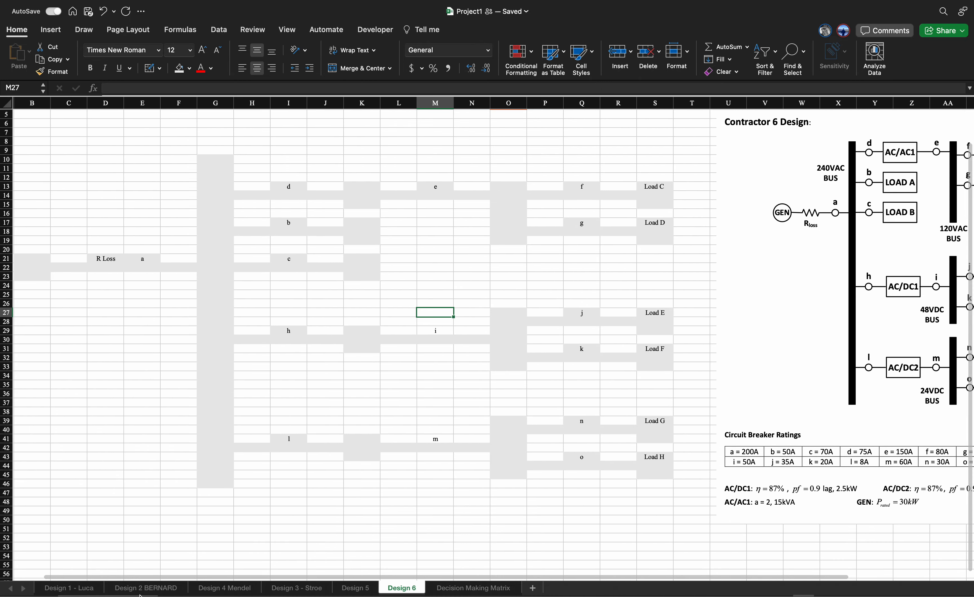
- Return to the Design 1 sheet and recheck how breaker f's percentage formula in N20 uses its current cell
click(86, 592)
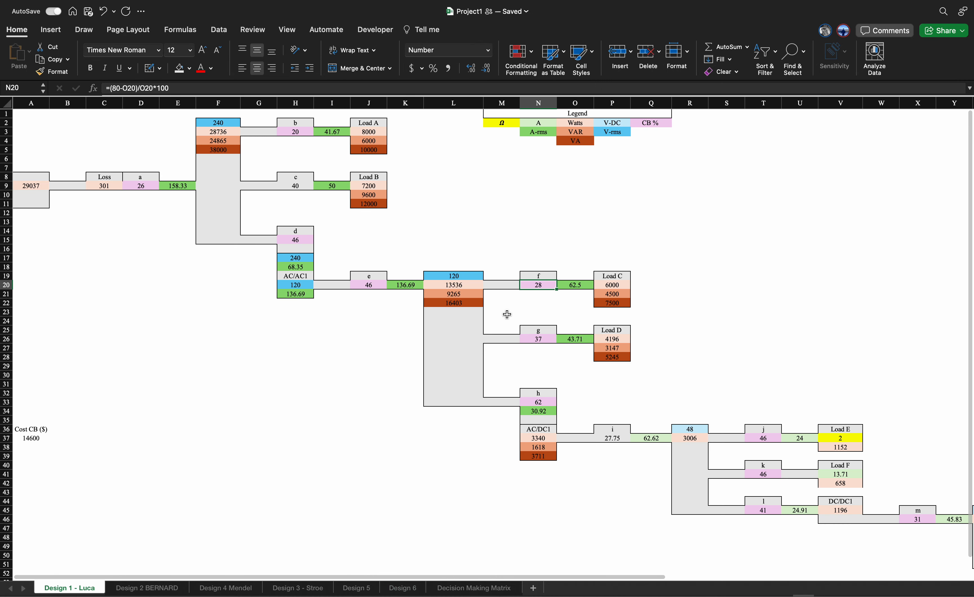
double_click(535, 287)
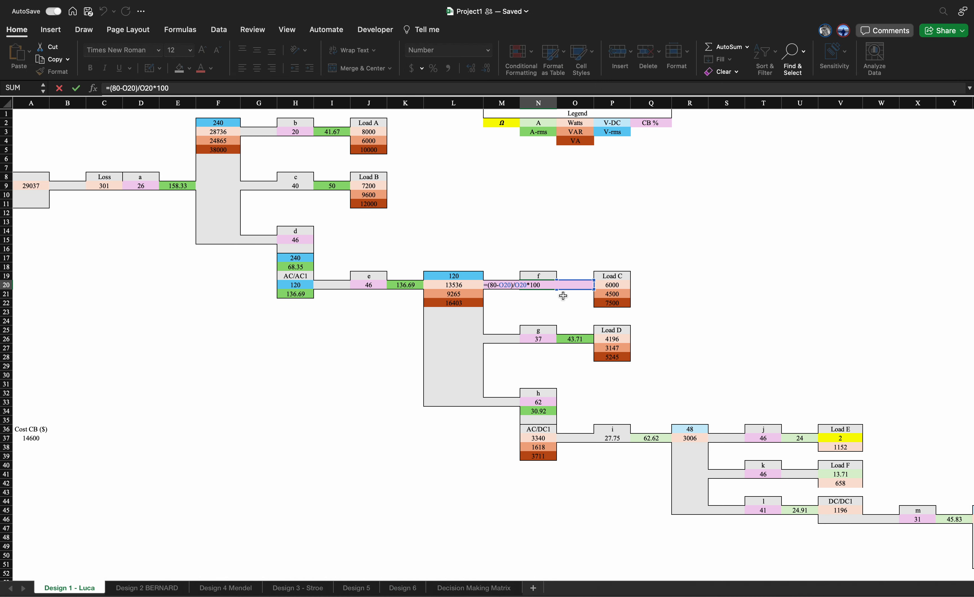
key(Escape)
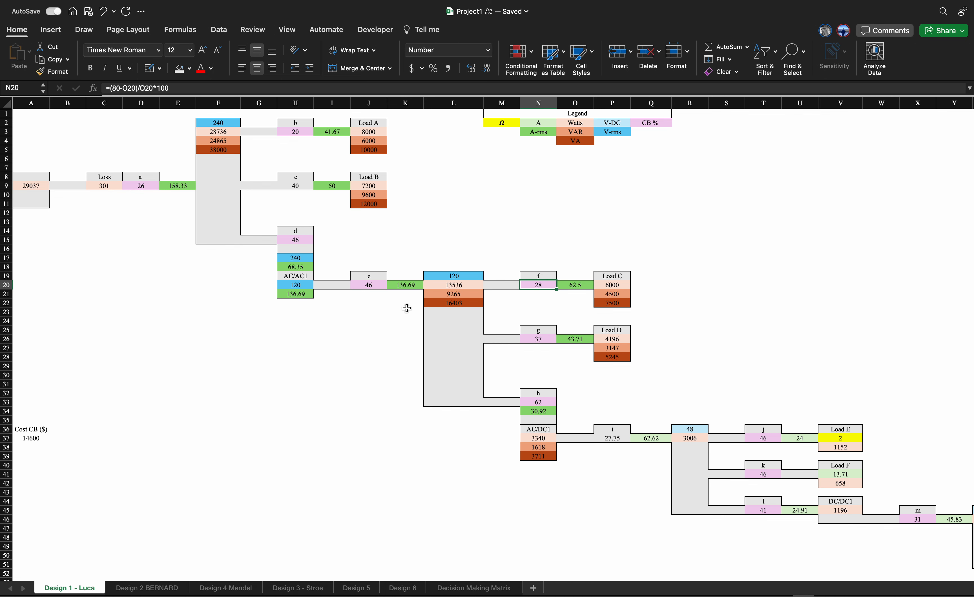
scroll(392, 293, up, 1)
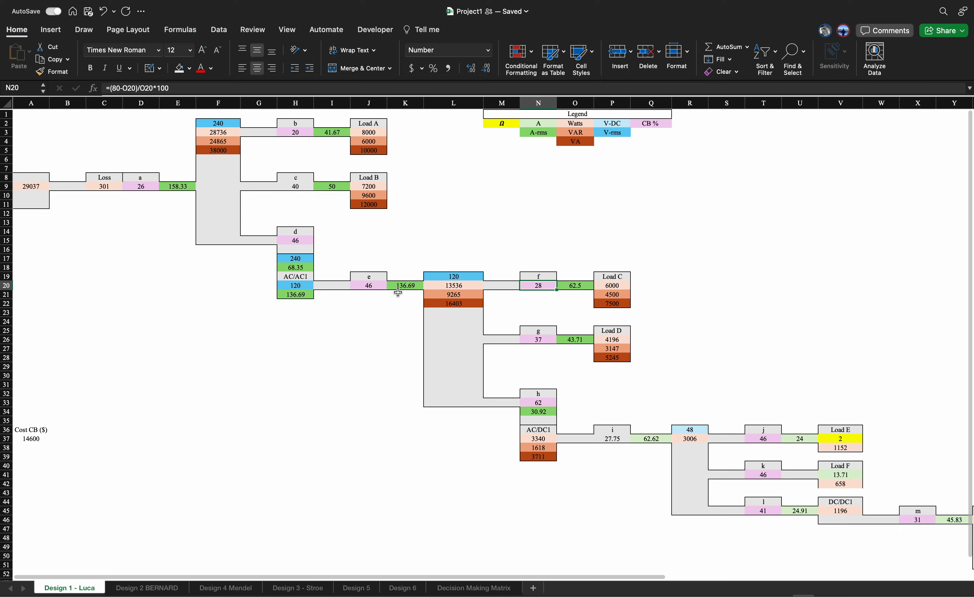
- Compare the grey block layout on the Design 6 sheet with the Contractor 6 Design diagram
click(403, 588)
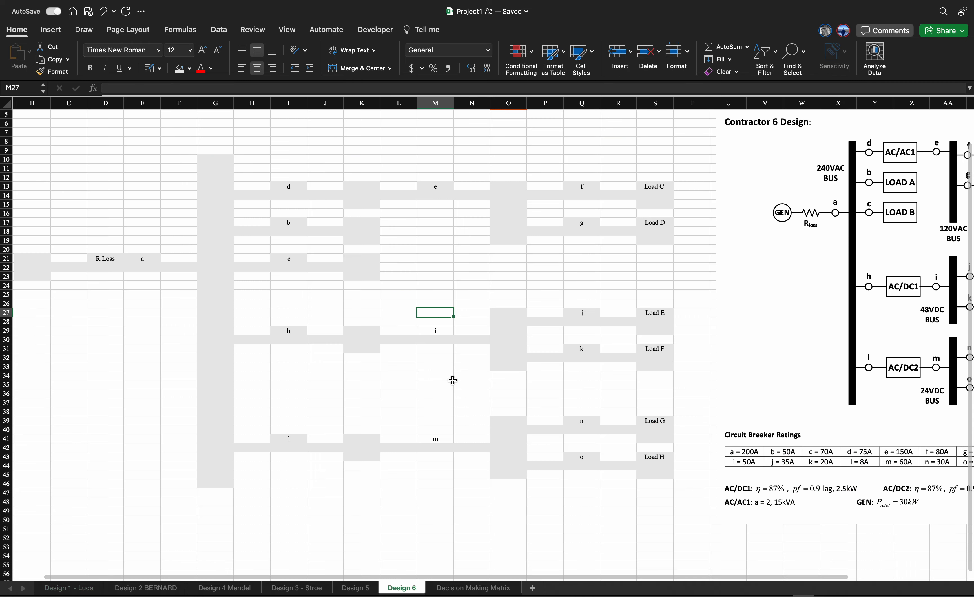
scroll(454, 369, left, 2)
scroll(454, 368, up, 1)
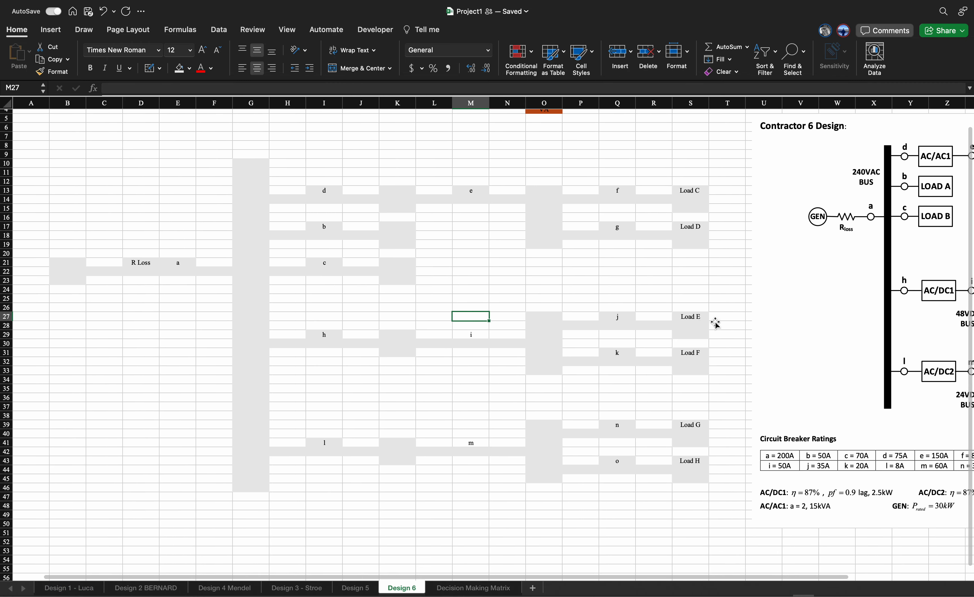
scroll(744, 313, right, 4)
scroll(744, 313, up, 2)
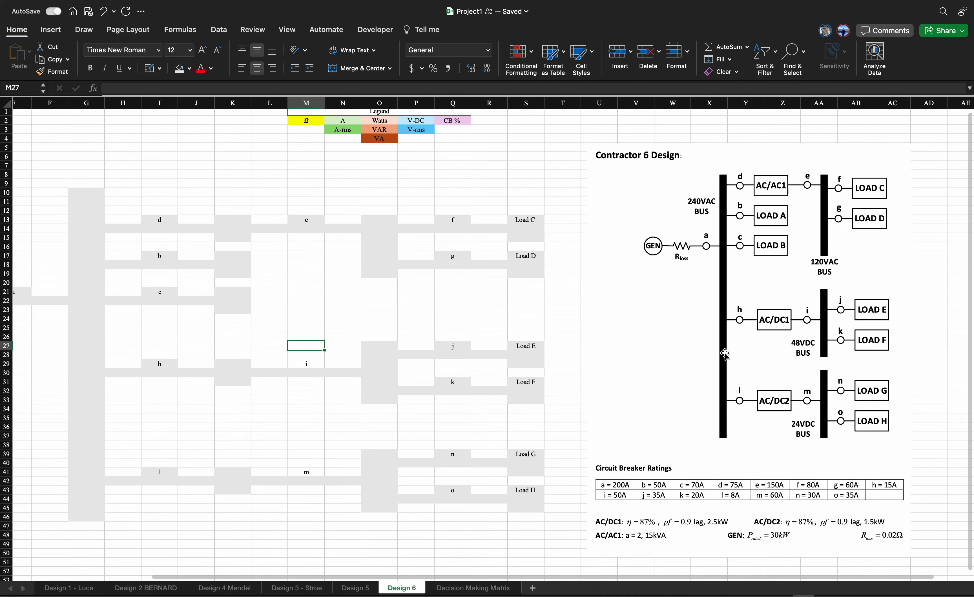
scroll(521, 321, left, 2)
scroll(521, 321, down, 1)
scroll(522, 321, up, 1)
scroll(521, 321, left, 1)
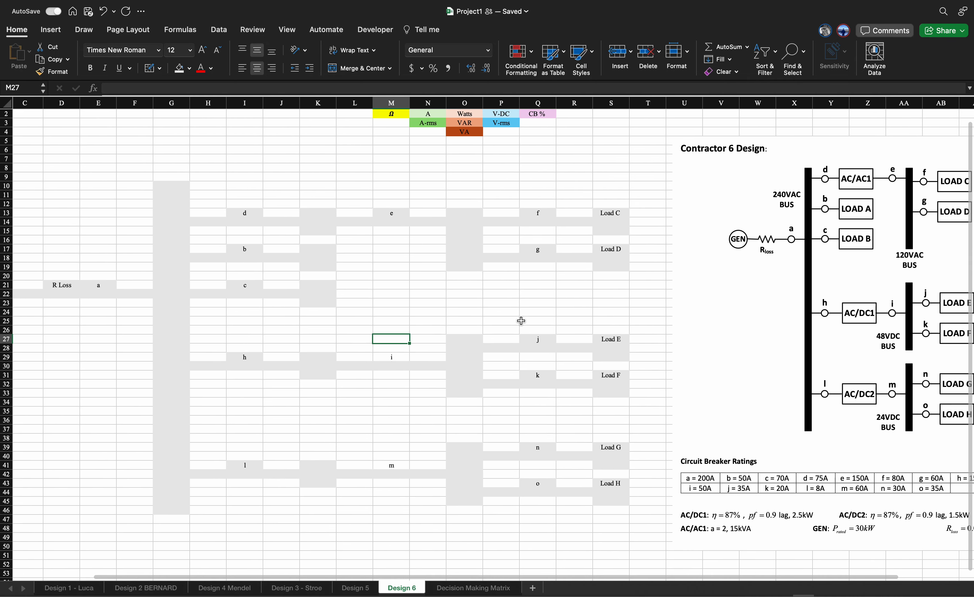
scroll(521, 321, left, 2)
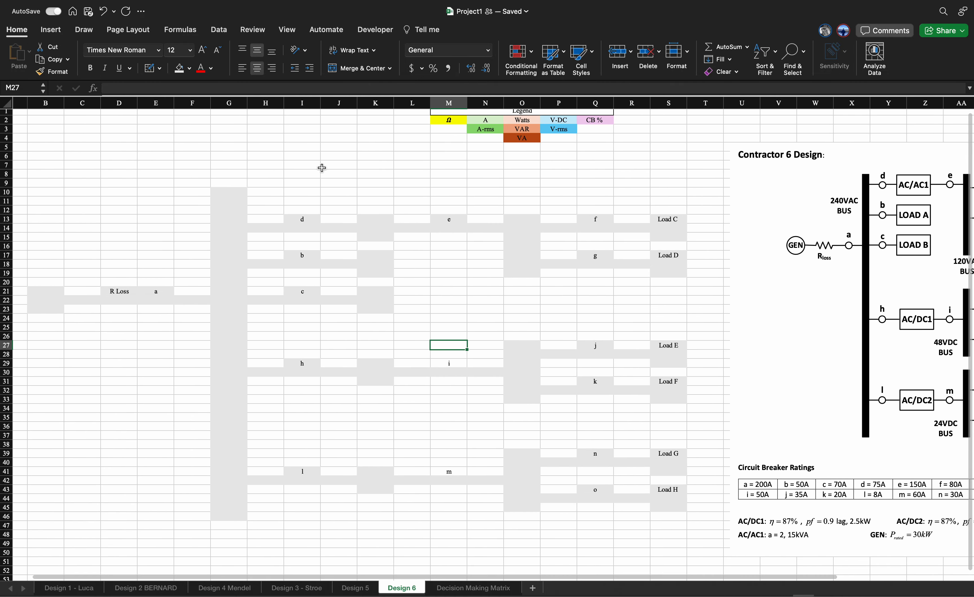
- Fill cells AJ36:AJ38 on the Design 6 sheet with light grey to form a load block in the empty area beyond the diagram
scroll(528, 254, right, 9)
scroll(528, 254, down, 5)
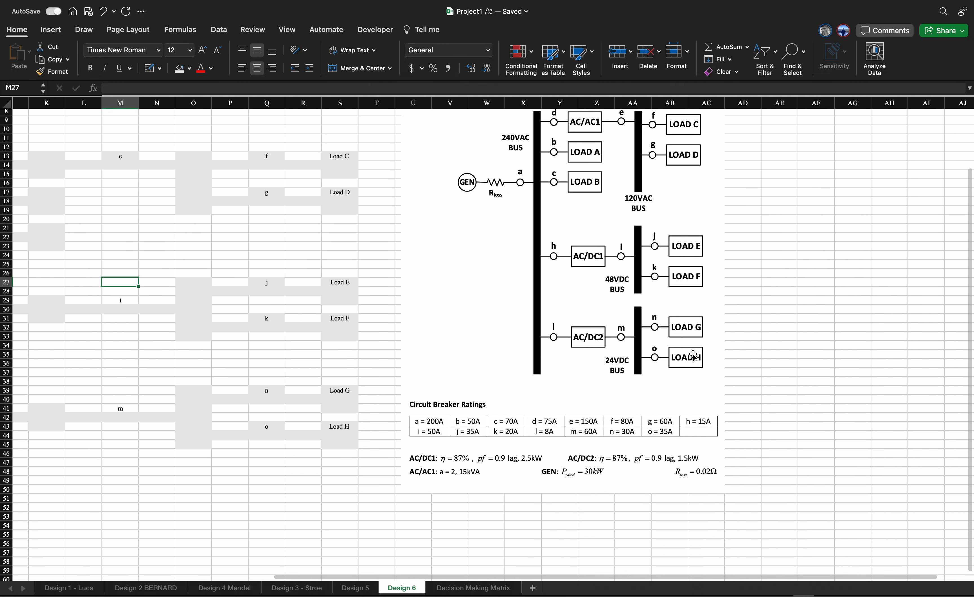
scroll(759, 355, right, 2)
scroll(760, 354, down, 3)
scroll(760, 355, right, 1)
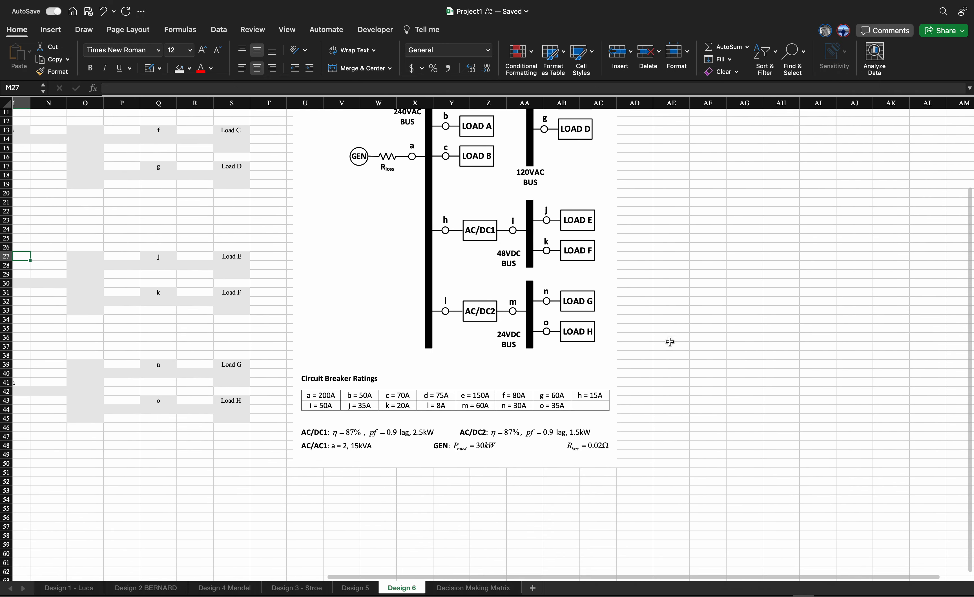
drag(860, 346, 858, 355)
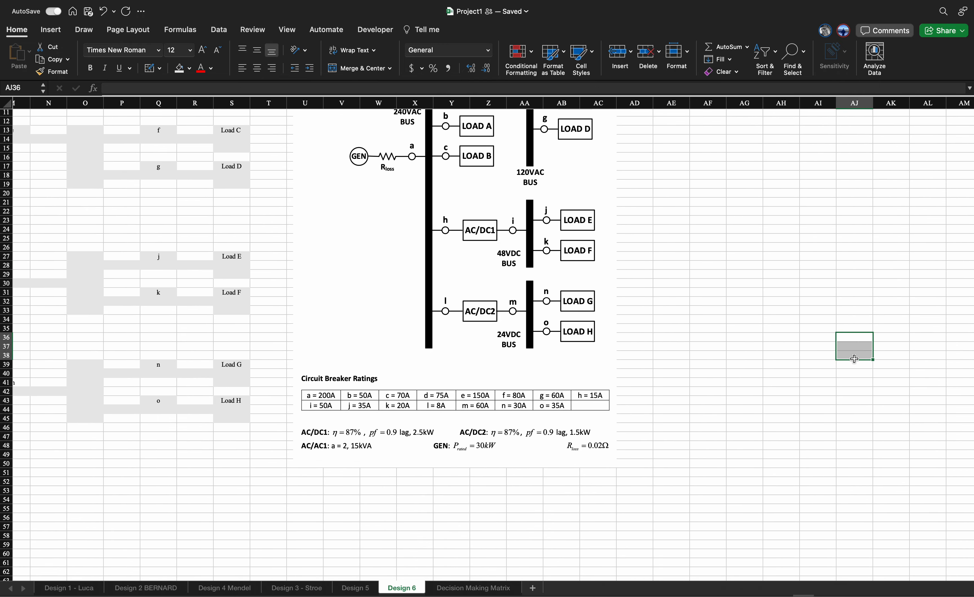
click(182, 70)
click(709, 346)
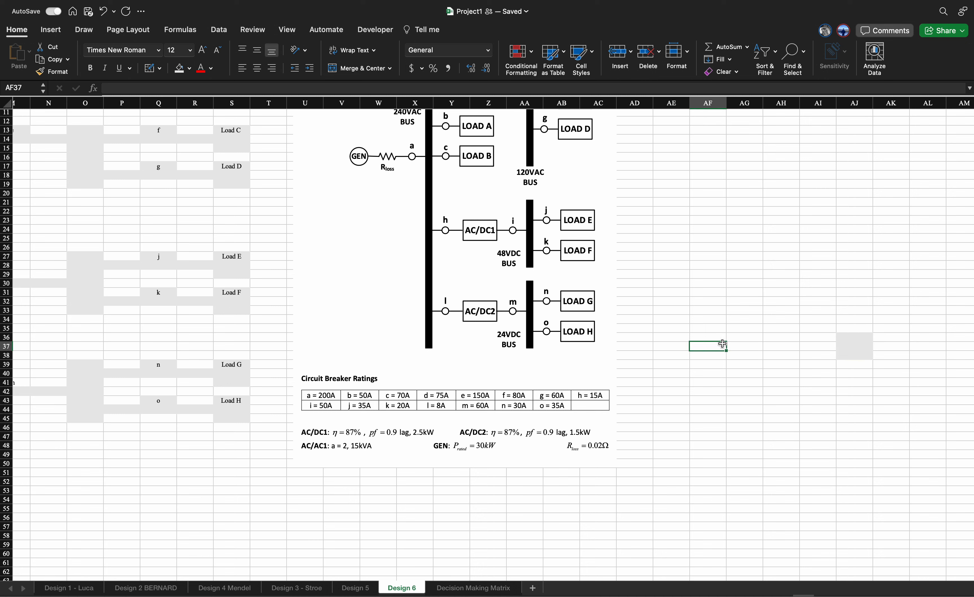
- Label the new grey block "Load H" in its top cell, AJ36
double_click(866, 339)
text(Load H)
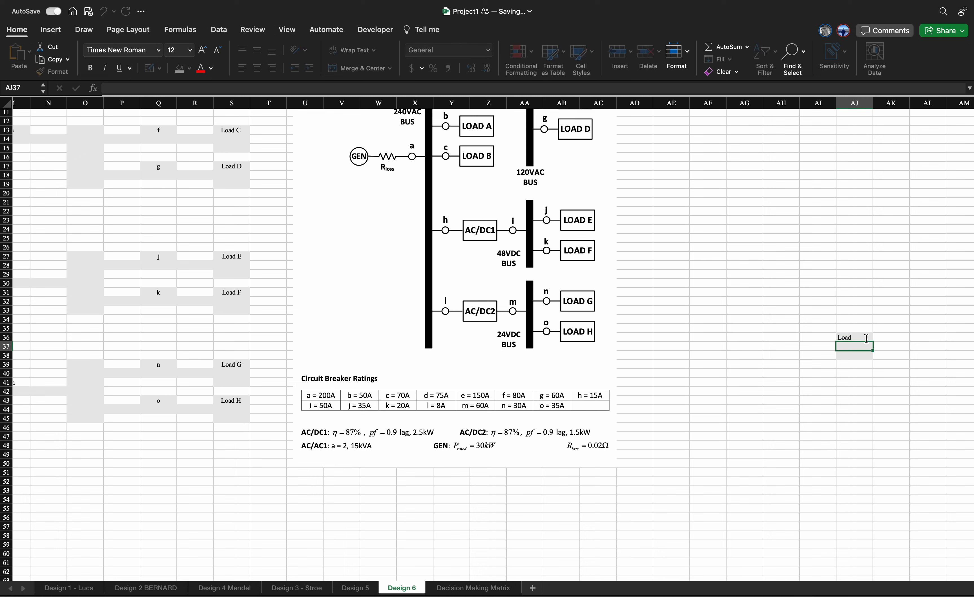
key(Return)
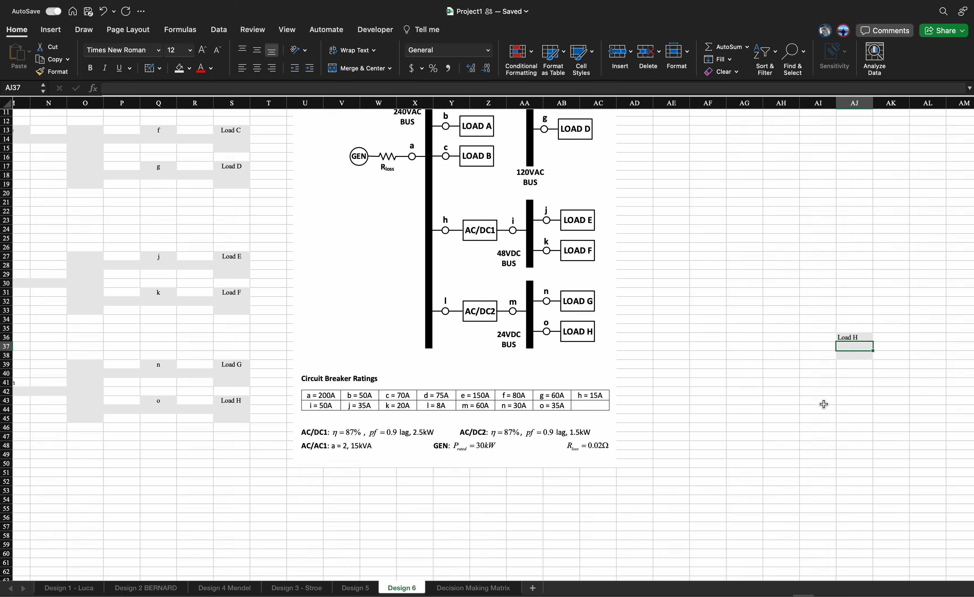
- Fill cells AG37:AI37 with light grey as the connector line leading into the Load H block
drag(827, 347, 741, 348)
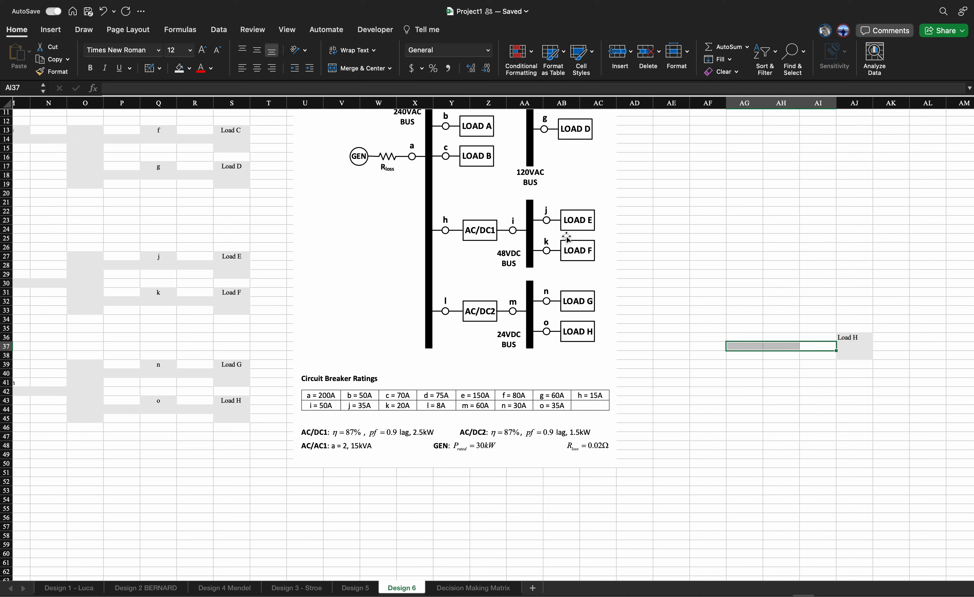
click(180, 68)
click(815, 427)
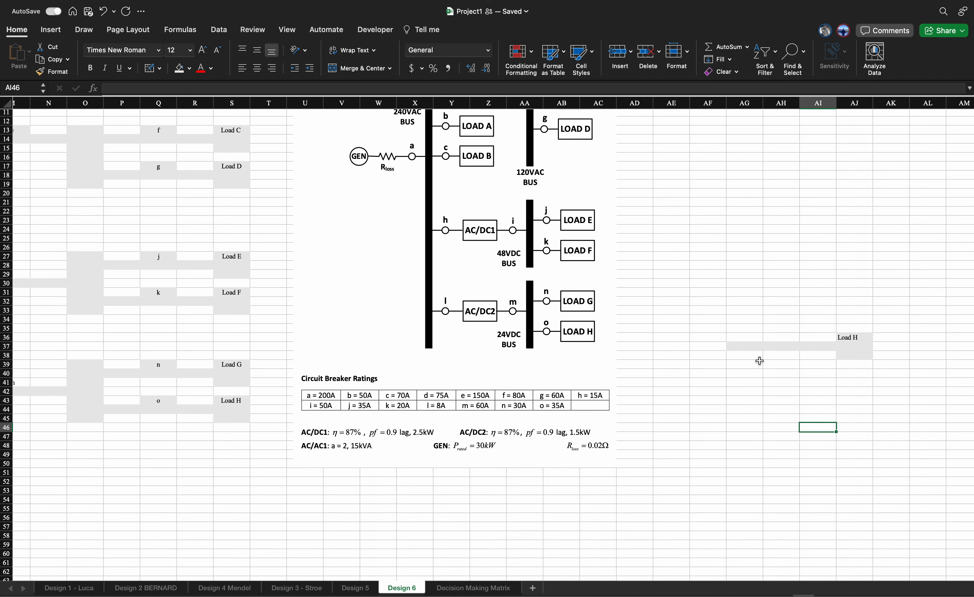
- Label the breaker position above the Load H connector line "o" in cell AH36
scroll(318, 299, left, 12)
scroll(318, 299, up, 3)
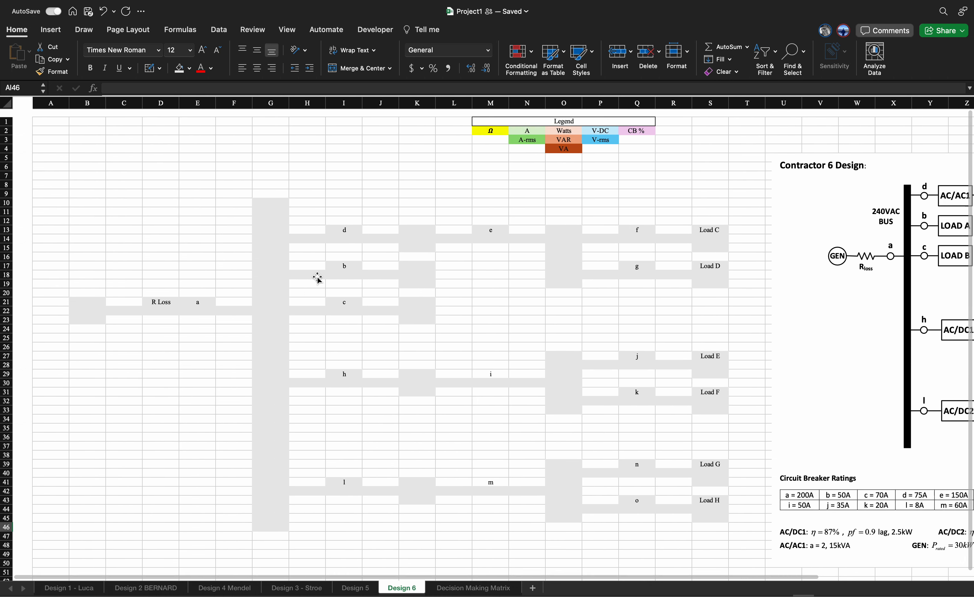
scroll(273, 411, right, 12)
scroll(274, 411, down, 2)
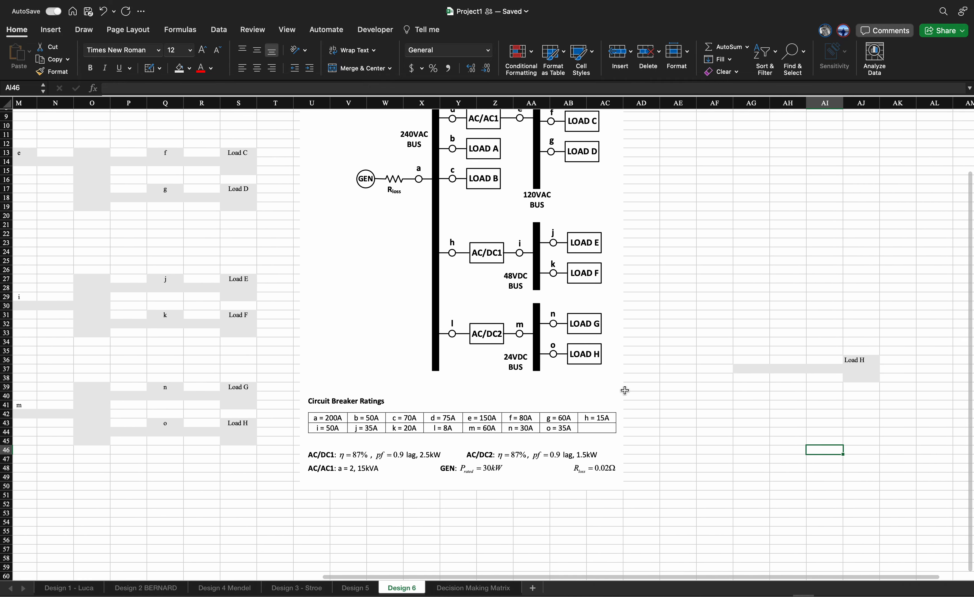
click(792, 360)
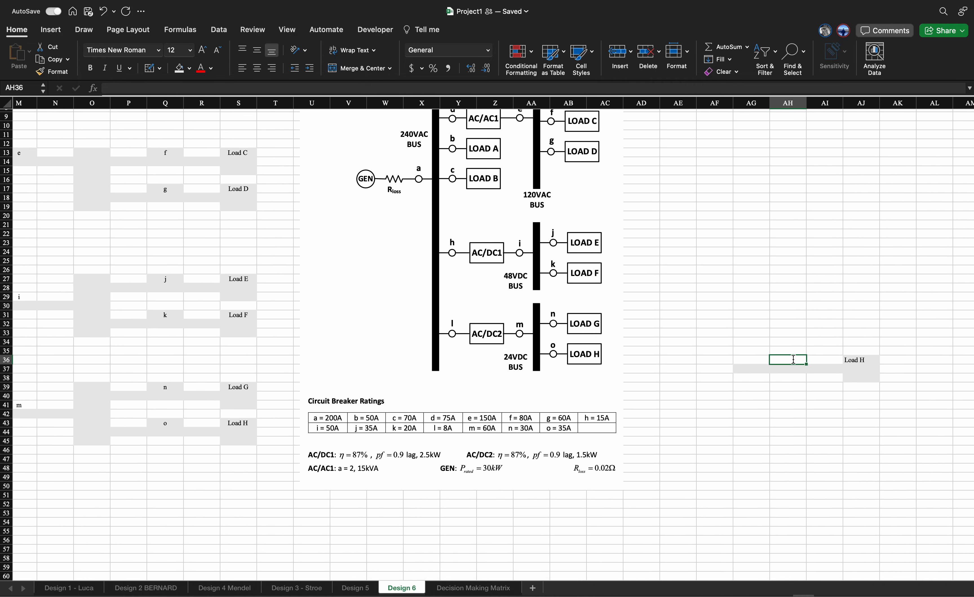
double_click(792, 360)
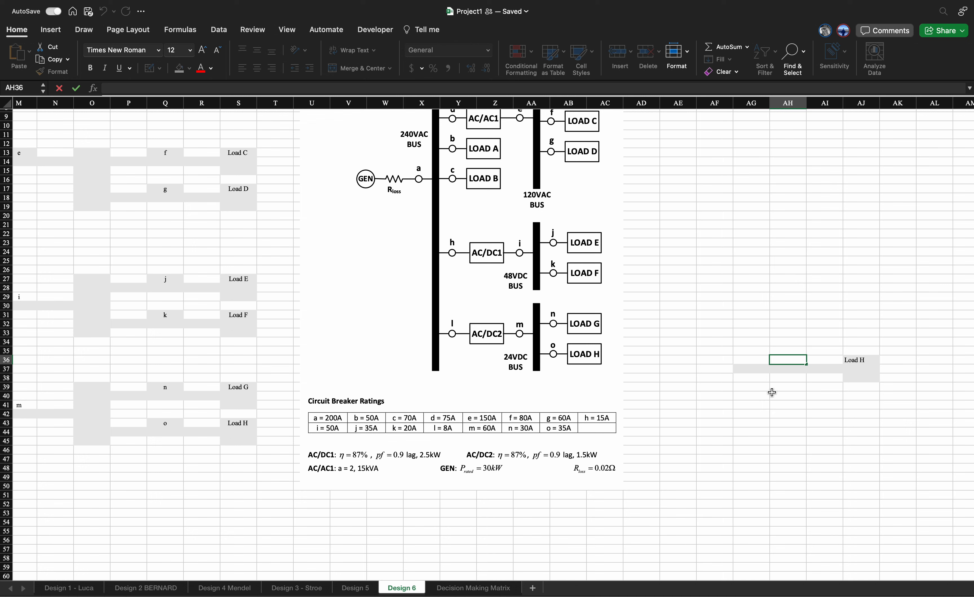
text(0)
click(796, 422)
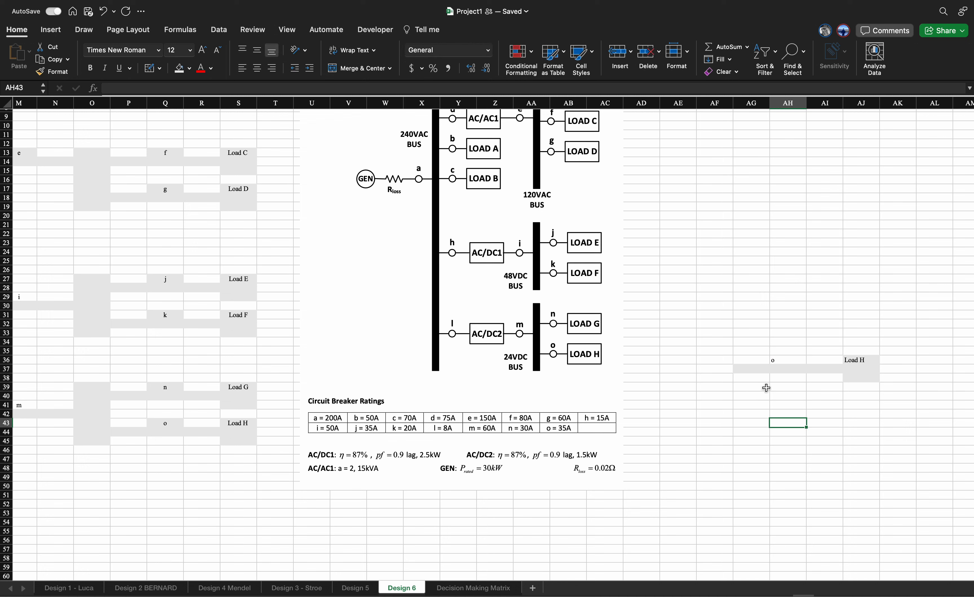
- Centre the "o" label in AH36 horizontally and vertically and fill the cell with light grey
click(776, 365)
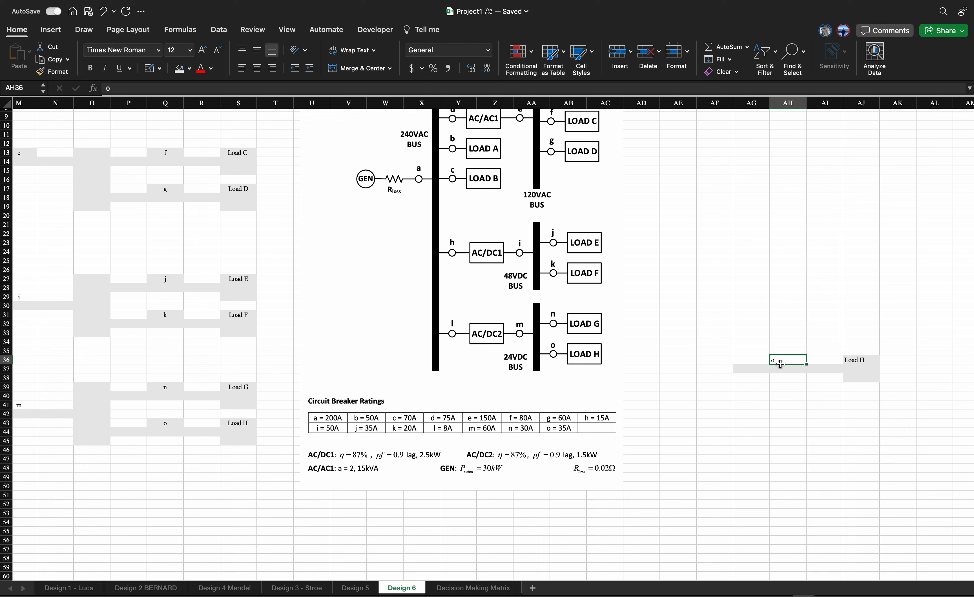
click(258, 69)
click(257, 50)
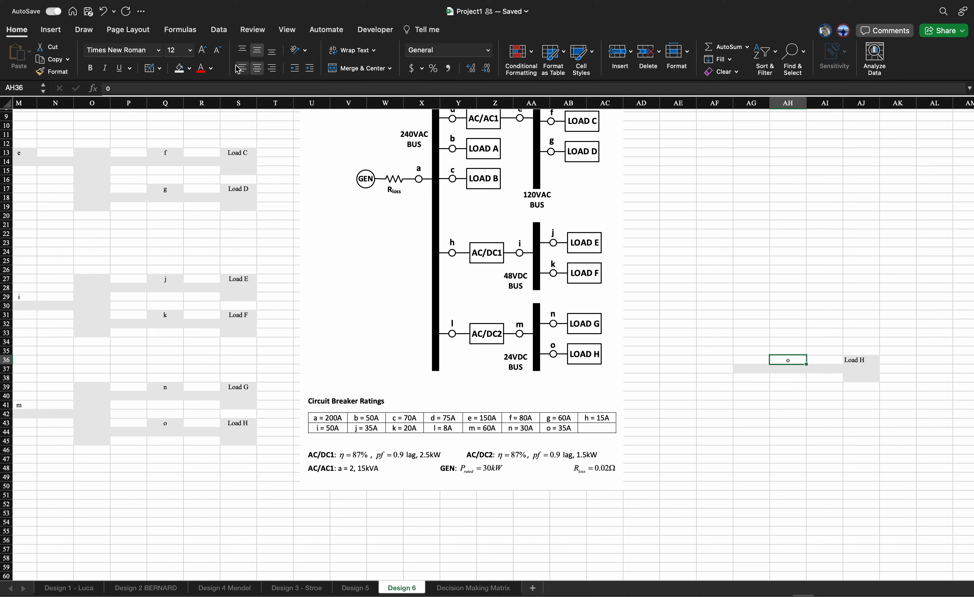
click(190, 69)
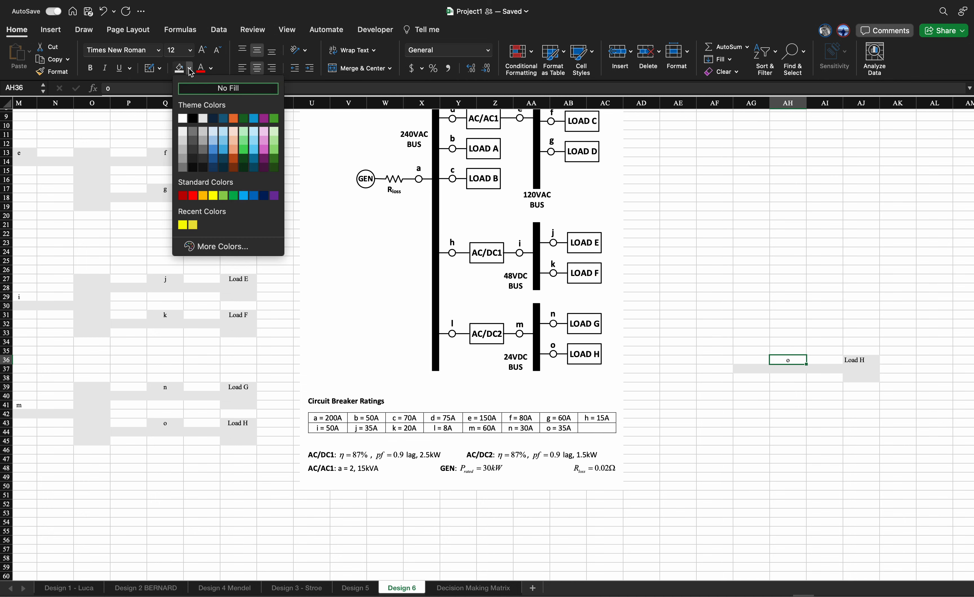
click(204, 119)
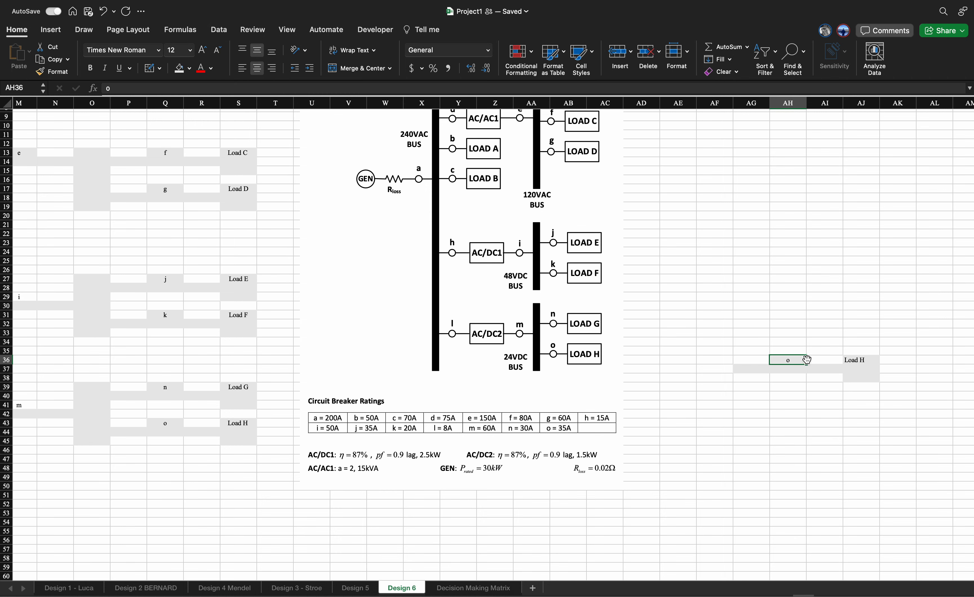
double_click(785, 369)
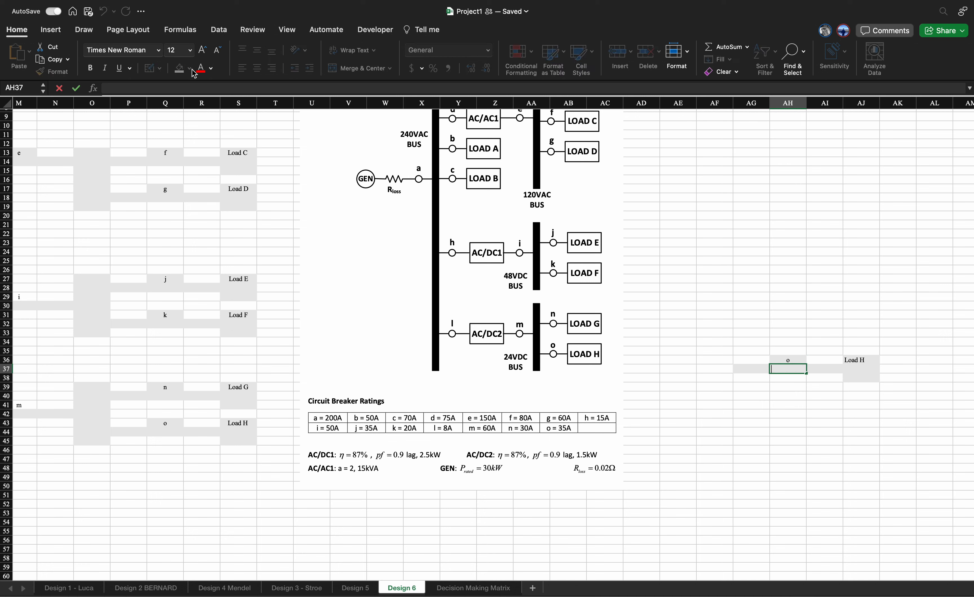
click(758, 389)
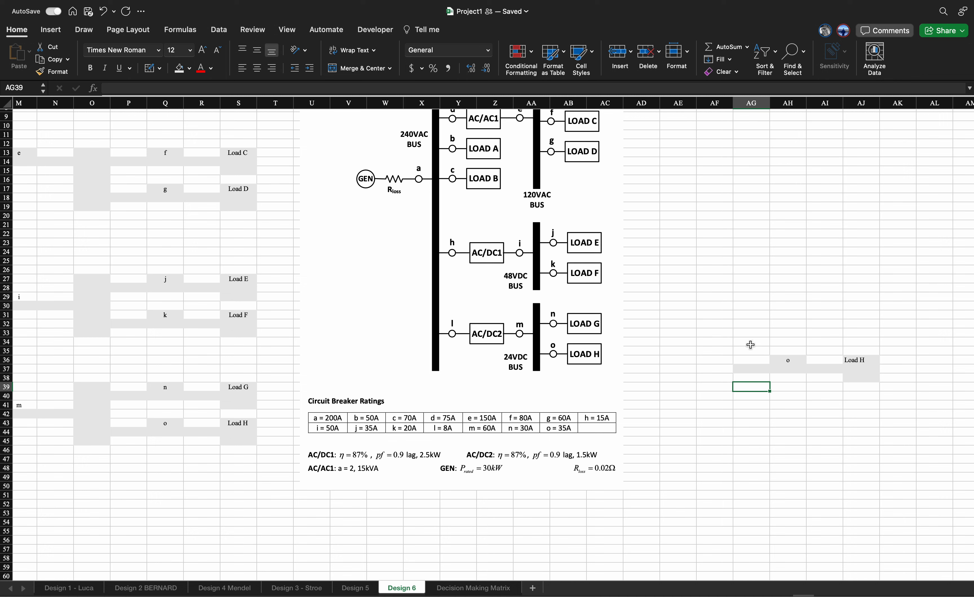
- Clear the contents and fill colour of AG34:AK40 to remove the demonstration Load H block
drag(750, 343, 893, 392)
key(Delete)
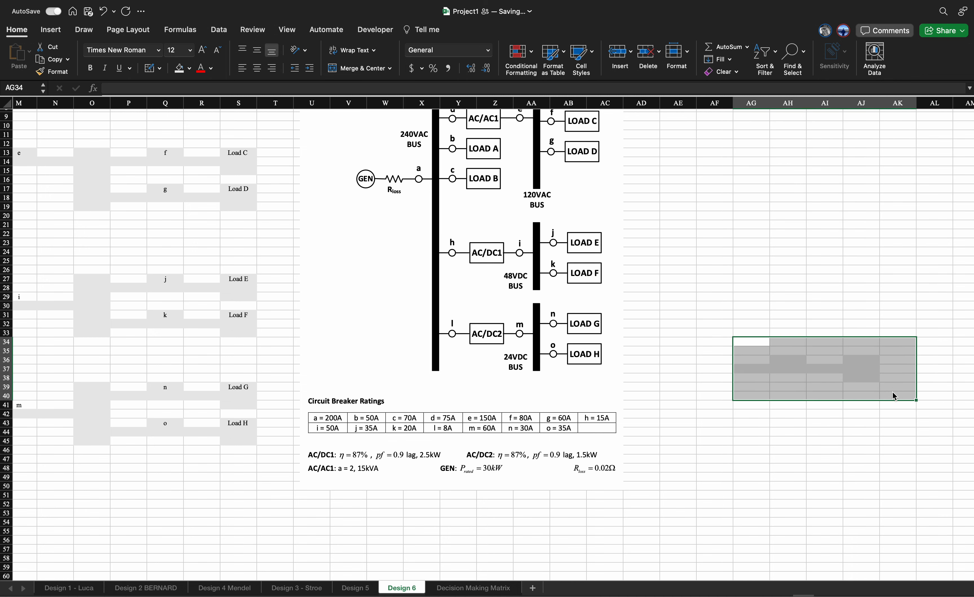
click(189, 68)
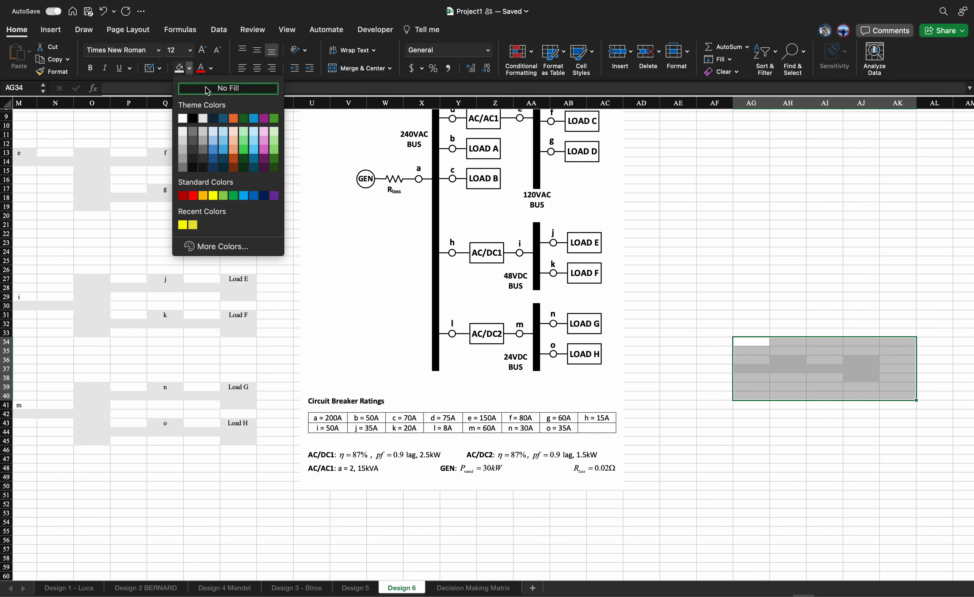
click(200, 89)
click(678, 368)
- Review the full grey block layout against the Contractor 6 Design diagram and its circuit breaker ratings
scroll(241, 424, left, 8)
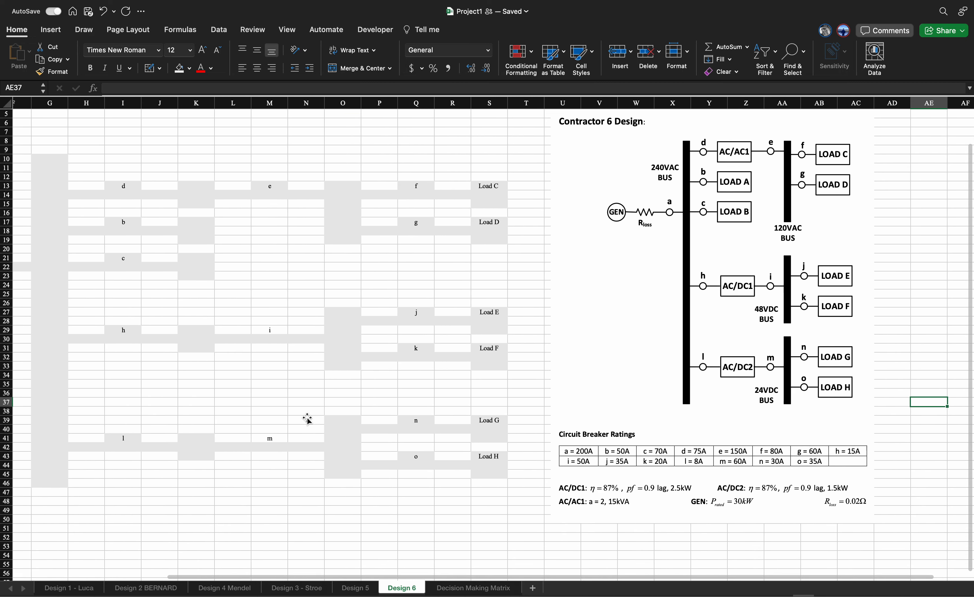
scroll(308, 419, right, 1)
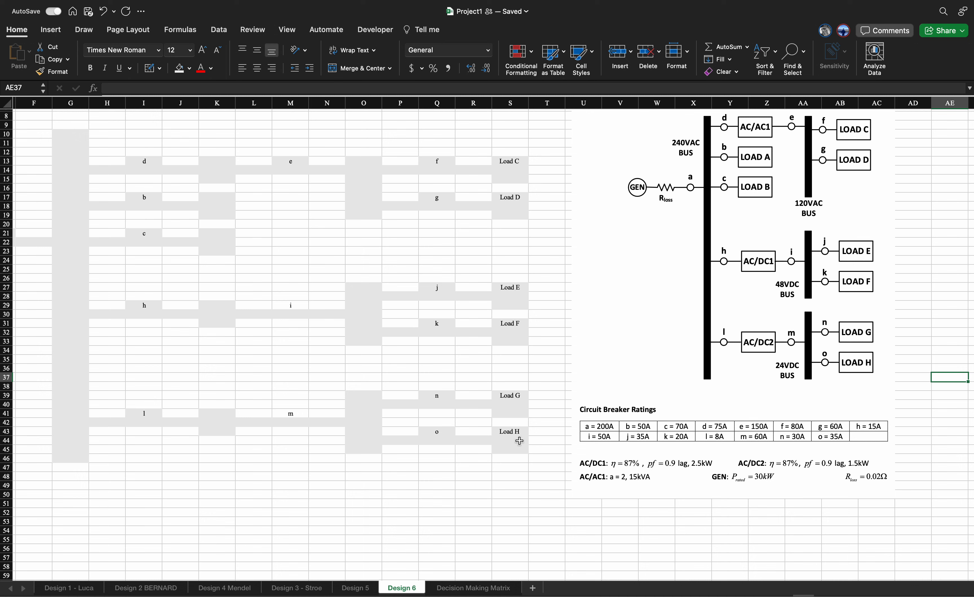
scroll(615, 391, up, 3)
scroll(615, 392, right, 2)
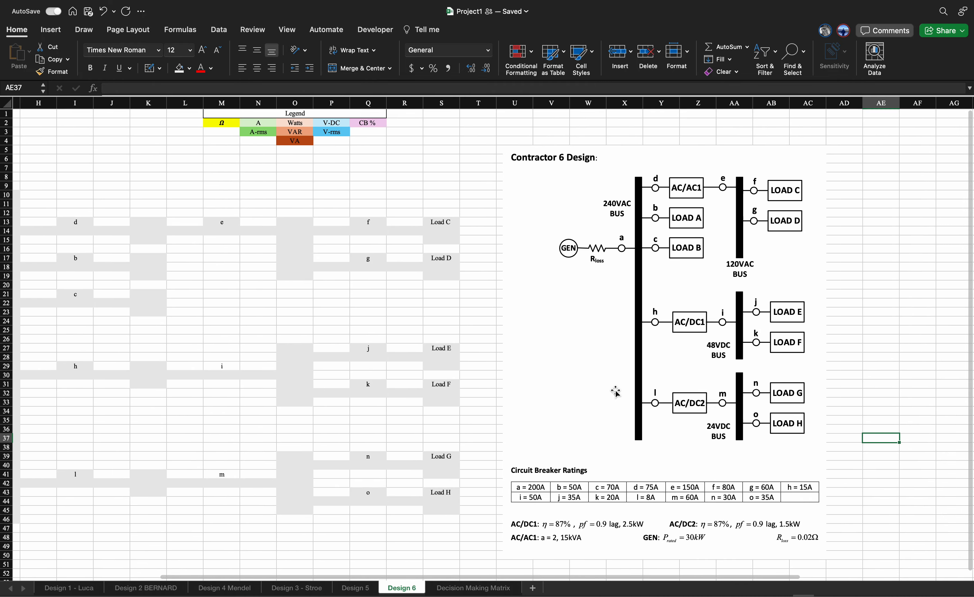
scroll(616, 391, down, 3)
scroll(623, 384, up, 1)
scroll(624, 384, down, 5)
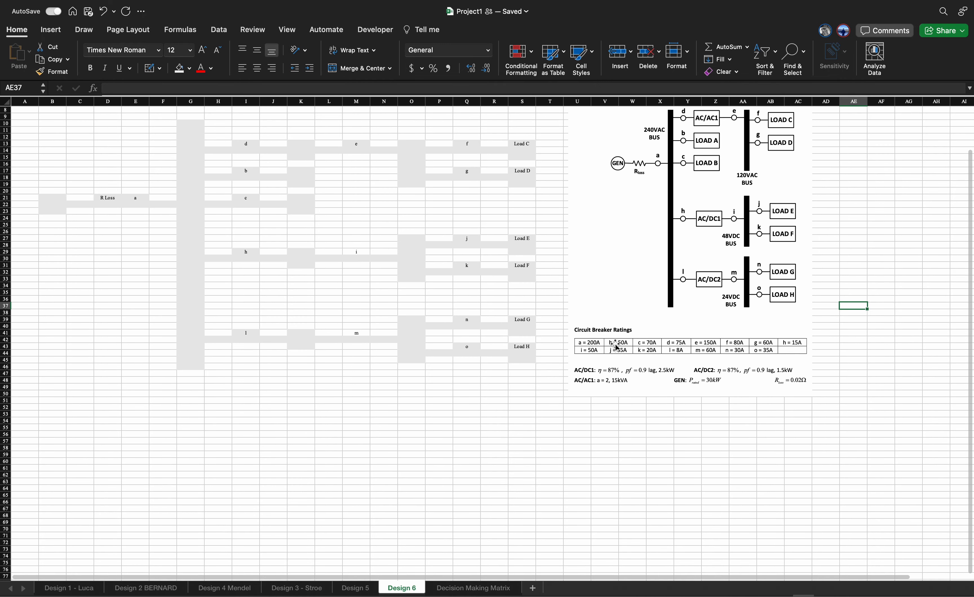
scroll(552, 290, up, 4)
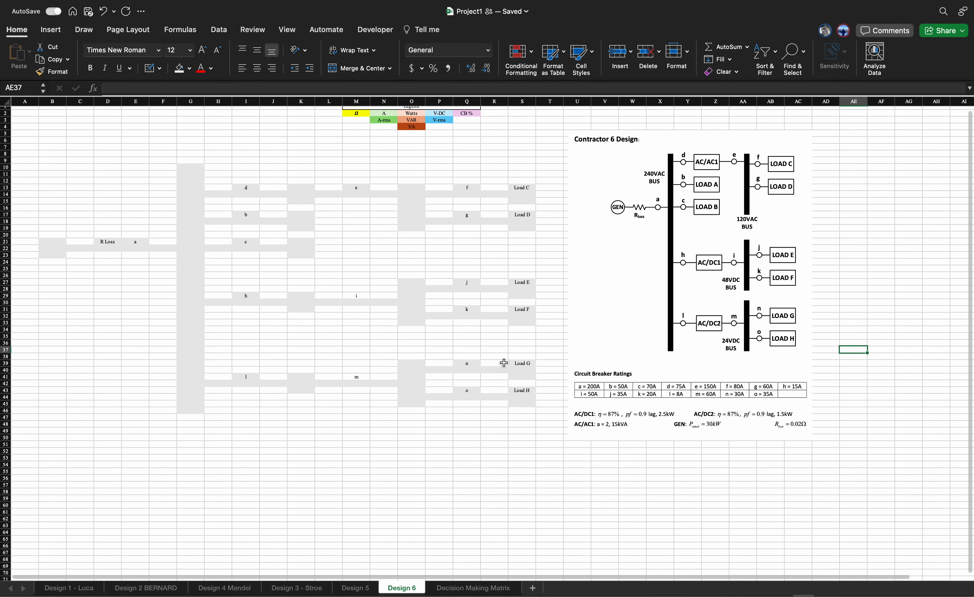
- Copy the Table 1: System Load Requirements picture from the Design 2 BERNARD sheet to below the diagram on Design 6
click(159, 591)
click(627, 288)
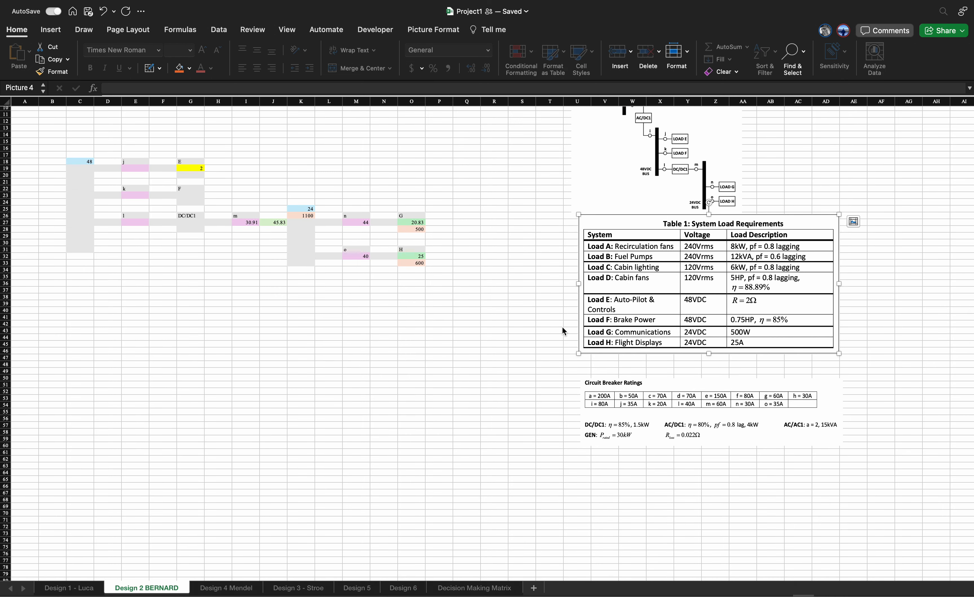
click(403, 588)
click(666, 480)
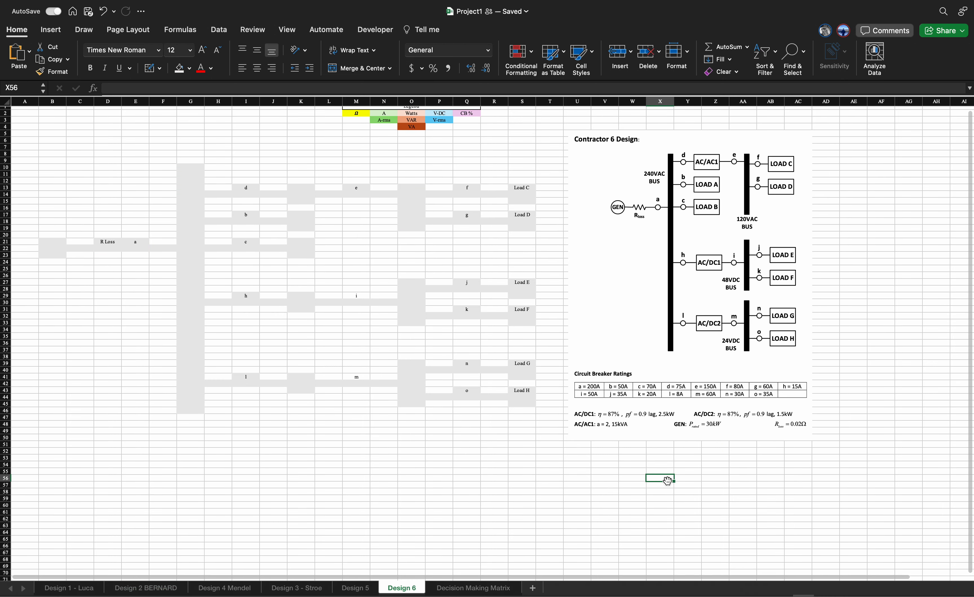
key(super+v)
drag(640, 484, 641, 472)
click(495, 444)
- Enter the Load H current of 25 in cell S44, under the Load H label
scroll(518, 434, down, 3)
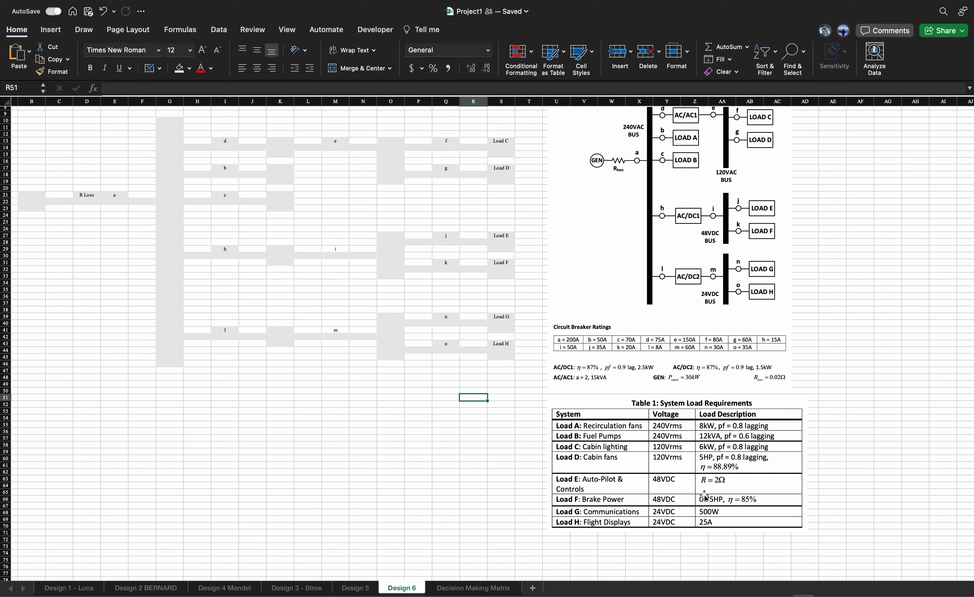
double_click(510, 352)
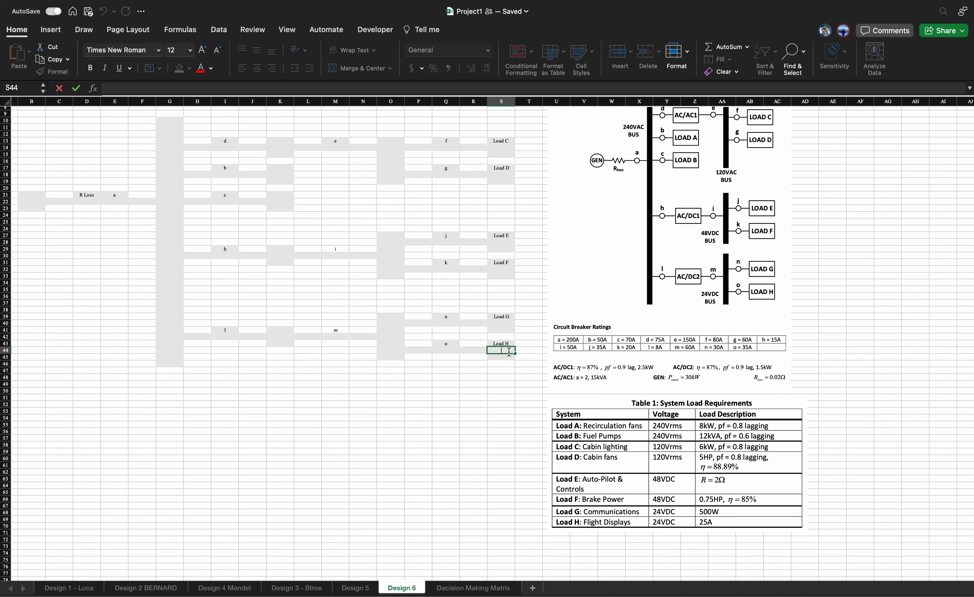
text(25)
key(Return)
click(508, 348)
- Fill the Load H current cell S44 with the light green that the legend assigns to amps (A)
scroll(419, 275, up, 3)
scroll(419, 274, right, 1)
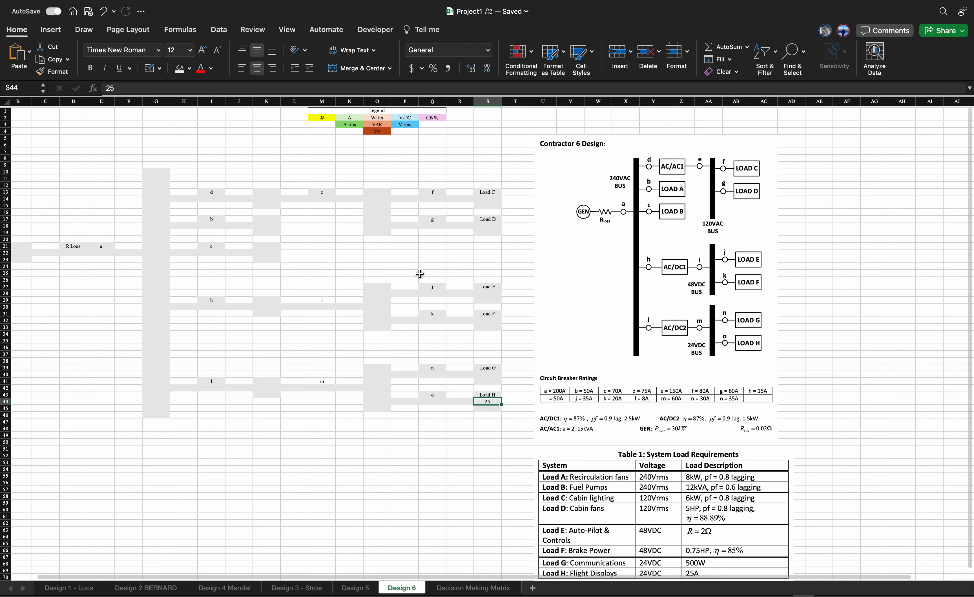
scroll(671, 476, down, 3)
scroll(671, 476, right, 1)
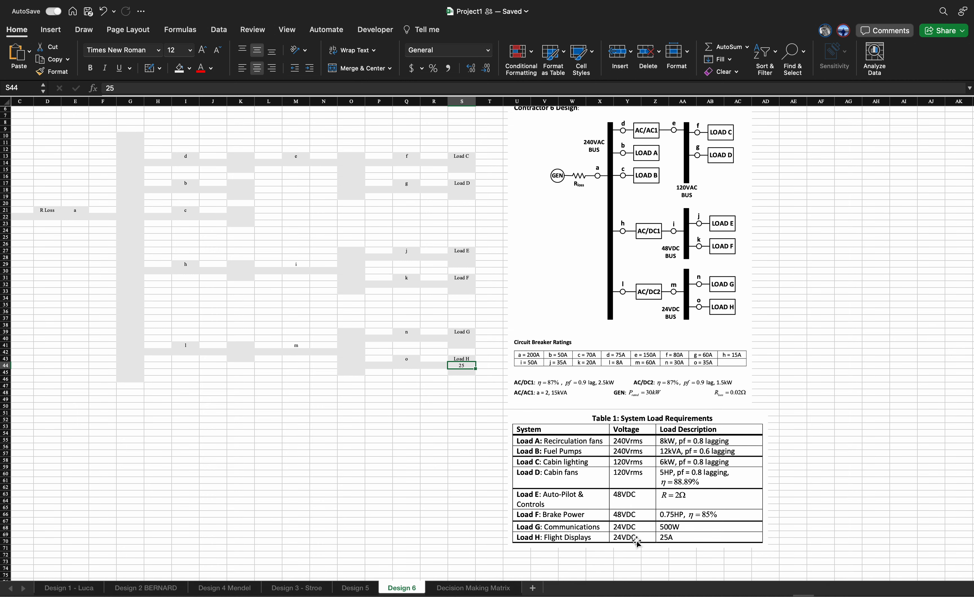
scroll(585, 496, up, 3)
scroll(585, 497, left, 1)
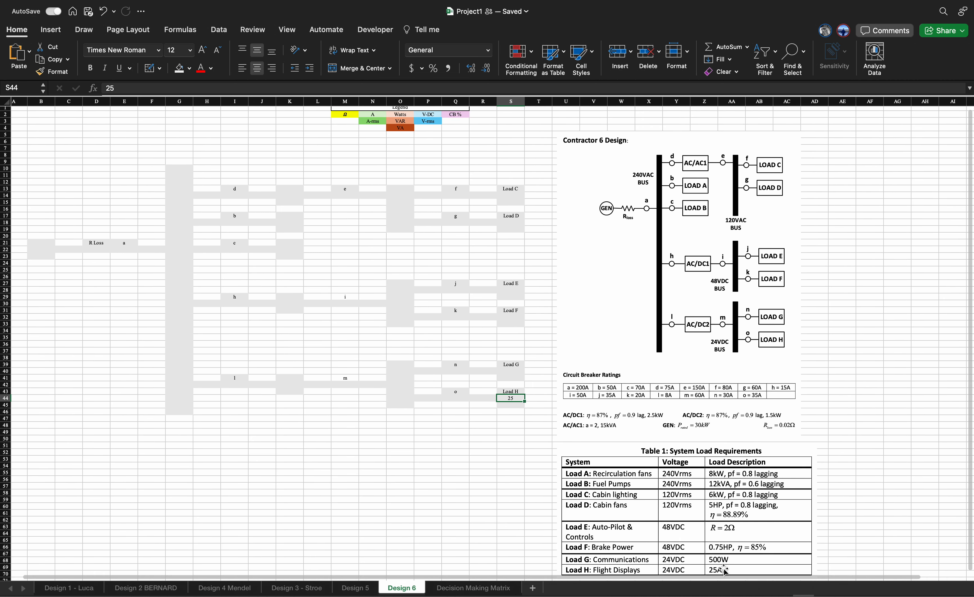
scroll(510, 372, down, 3)
scroll(510, 372, right, 1)
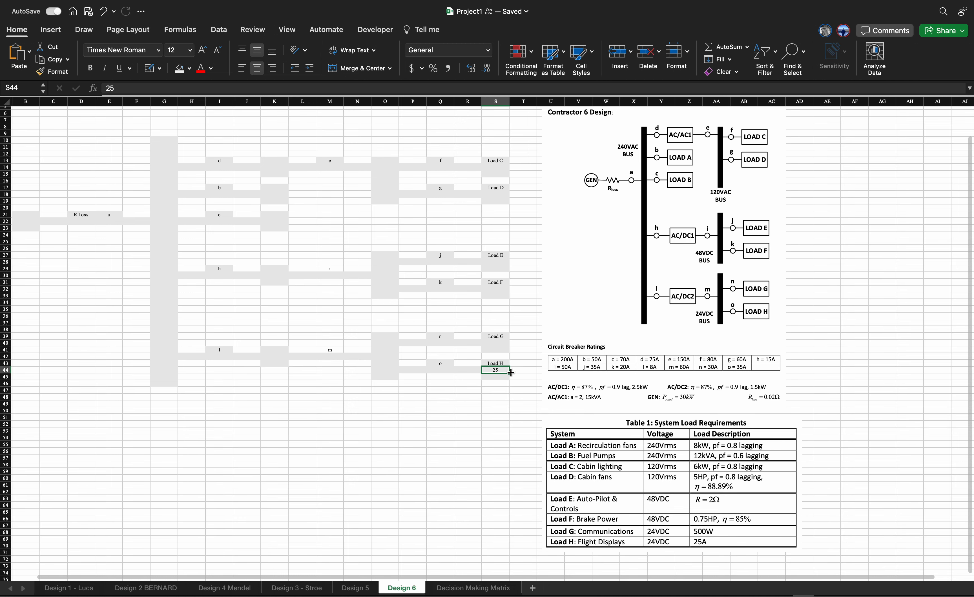
scroll(446, 279, up, 3)
scroll(446, 279, left, 1)
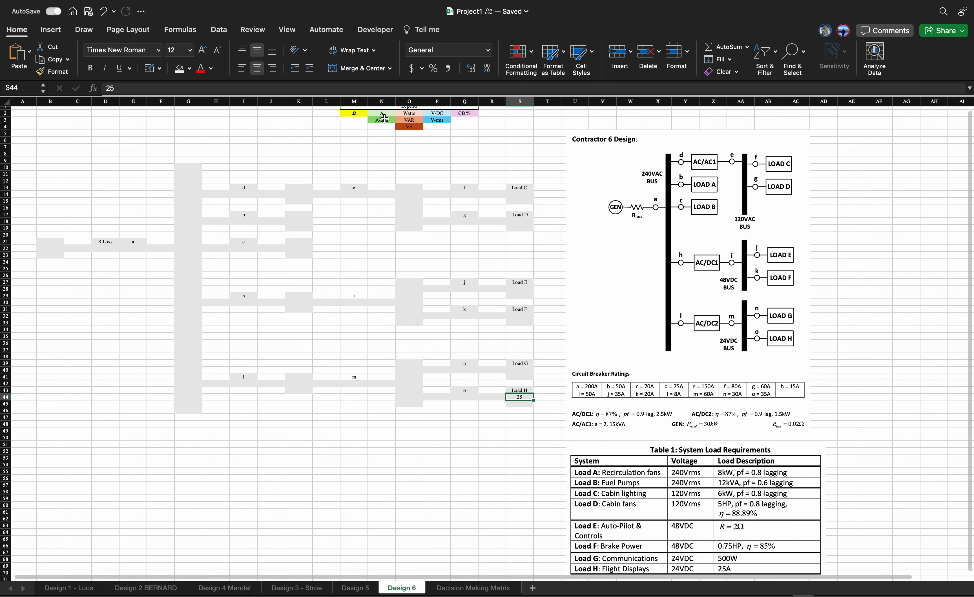
click(190, 68)
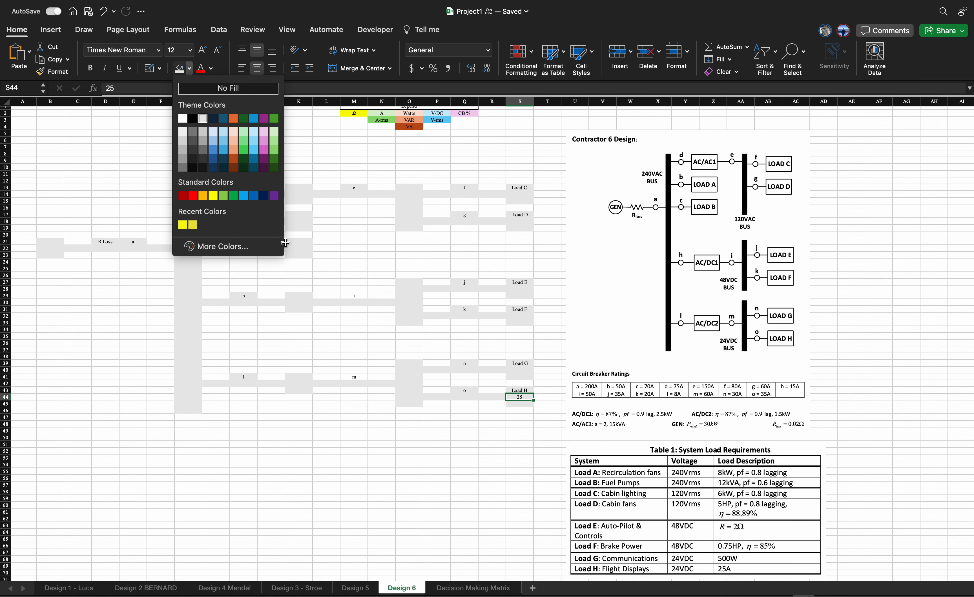
click(274, 131)
click(519, 458)
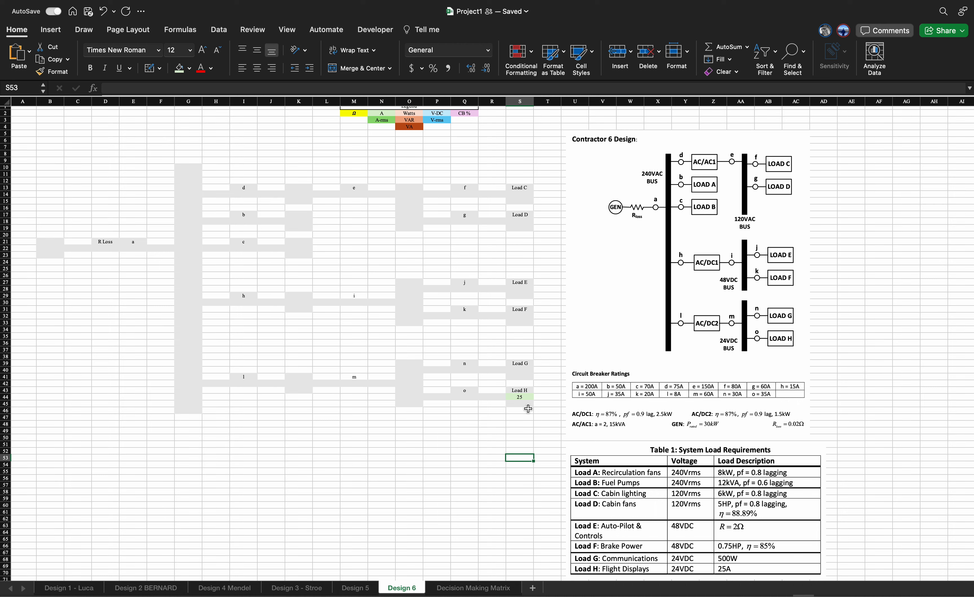
- Enter the bus voltage 24 in cell O39, the top cell of the 24VDC bus block
scroll(600, 504, down, 3)
scroll(600, 504, right, 1)
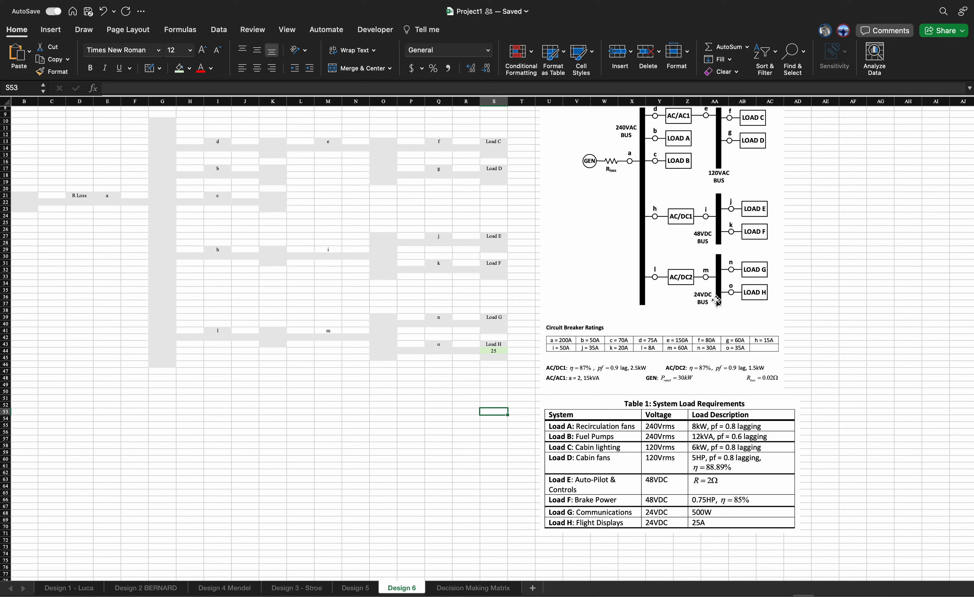
click(386, 320)
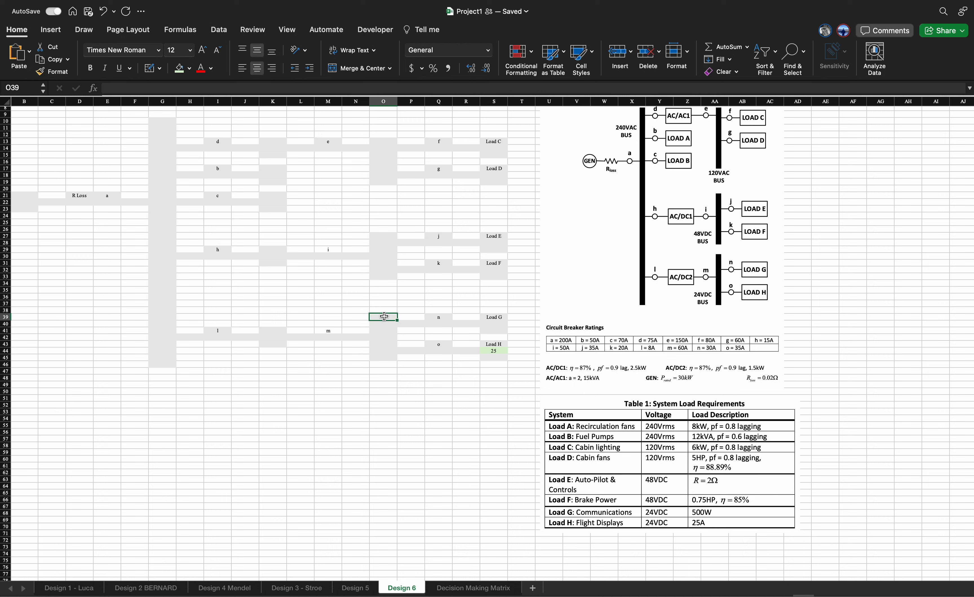
double_click(383, 316)
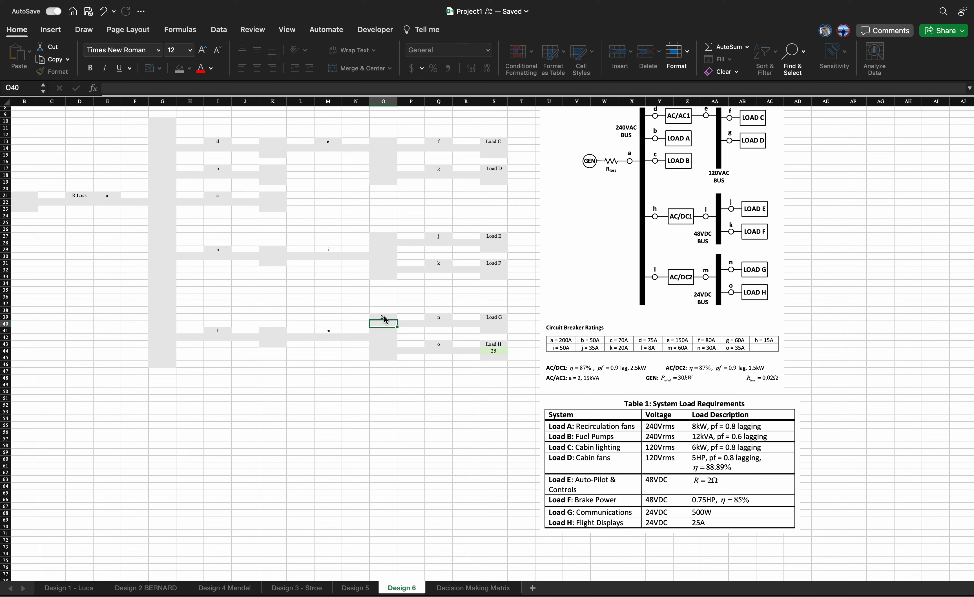
key(Escape)
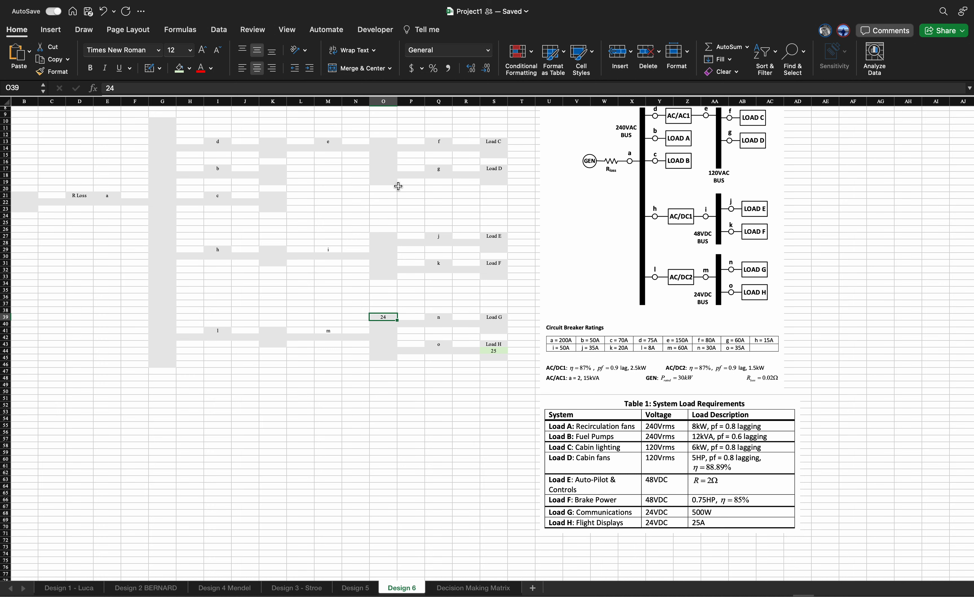
- Fill the bus voltage cell O39 with the light blue that the legend assigns to V-DC
scroll(398, 187, up, 5)
scroll(398, 188, left, 1)
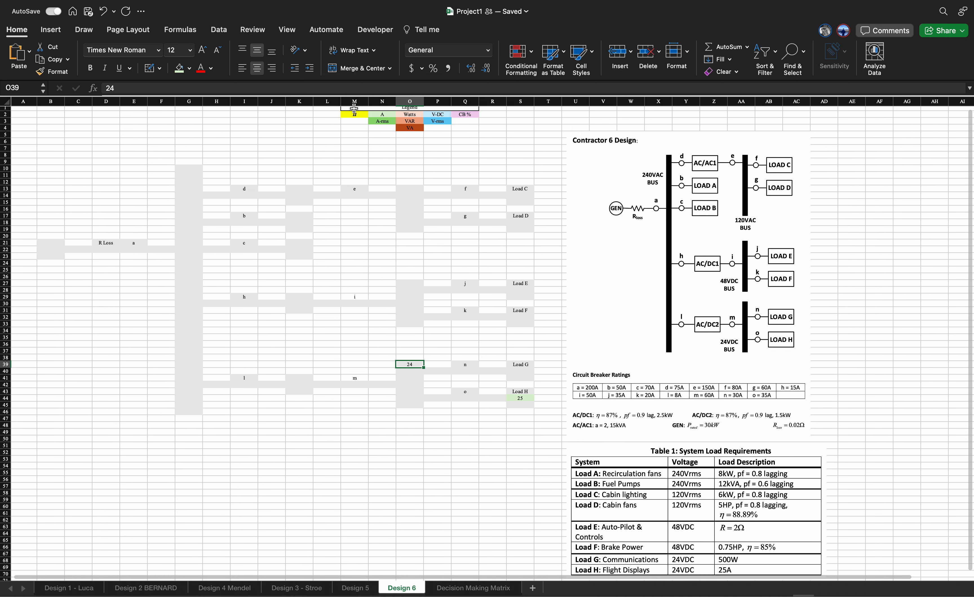
click(190, 68)
click(258, 133)
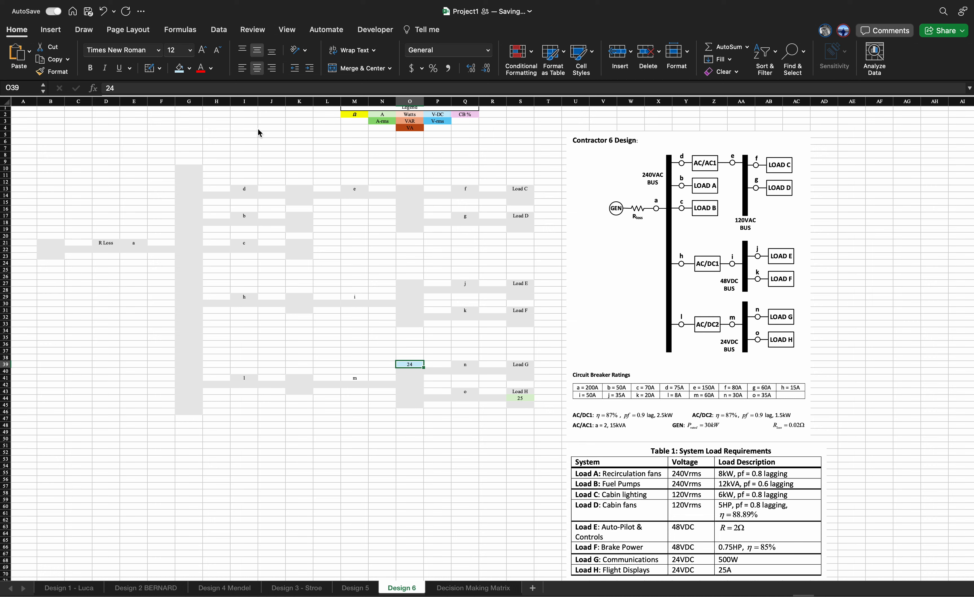
- Enter the formula =S44*O39 in cell S45 to calculate Load H's power from its current and the bus voltage
click(435, 350)
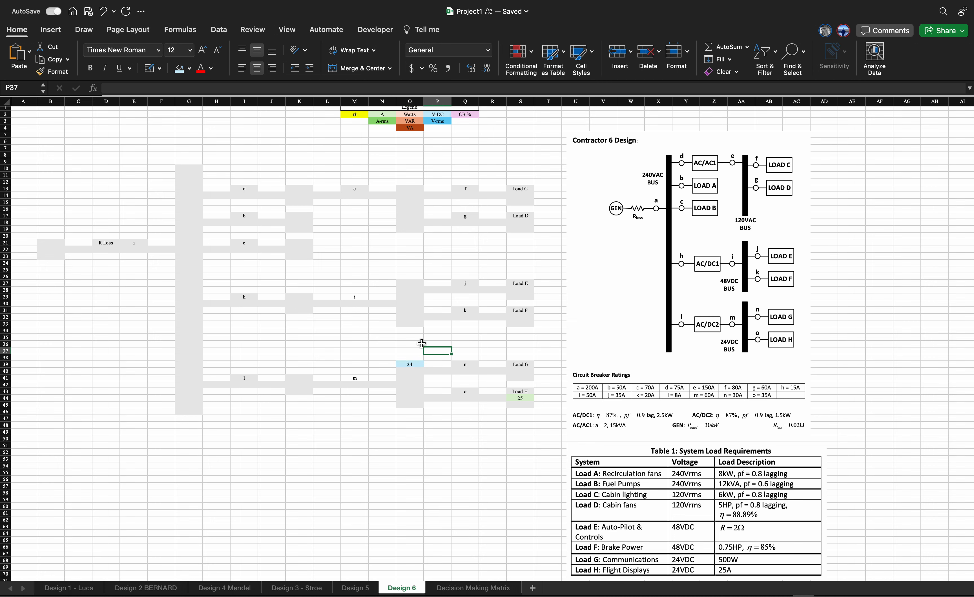
scroll(421, 343, down, 5)
scroll(422, 344, right, 1)
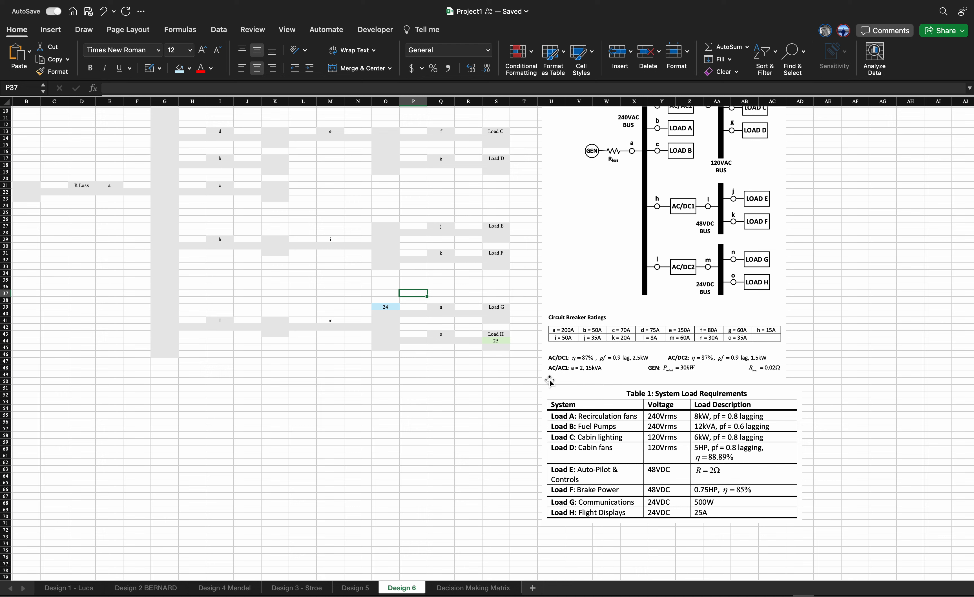
click(501, 350)
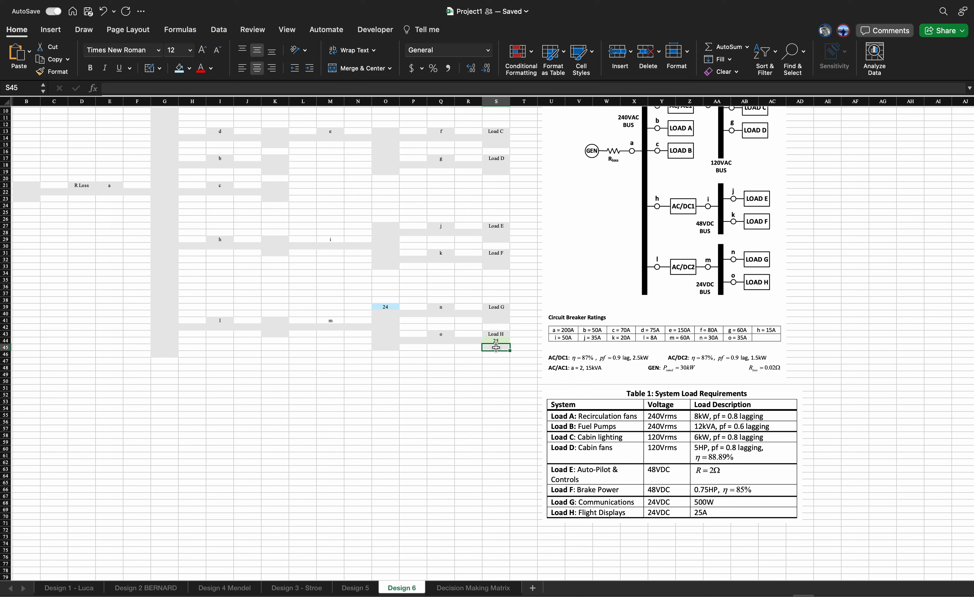
double_click(497, 350)
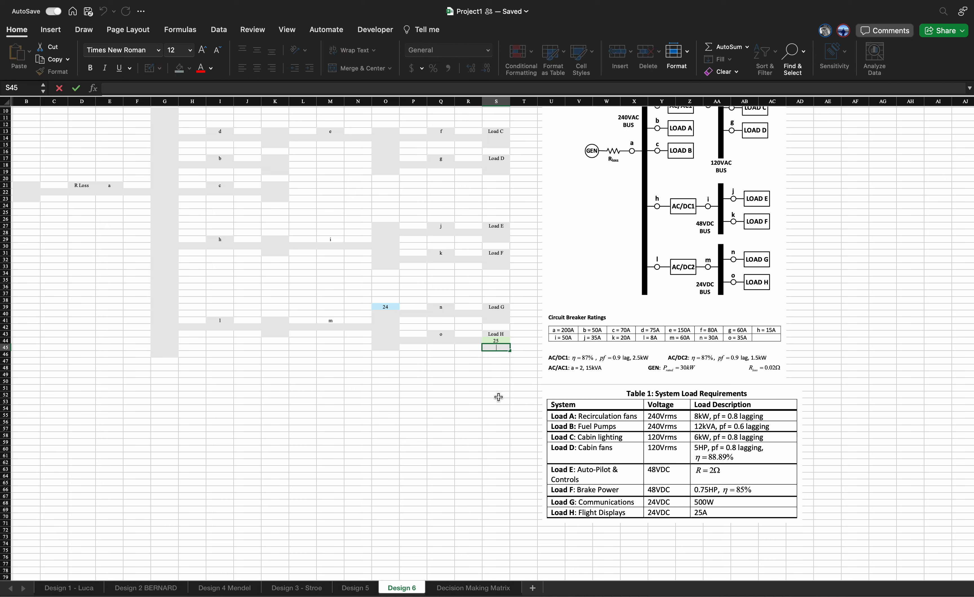
text(=)
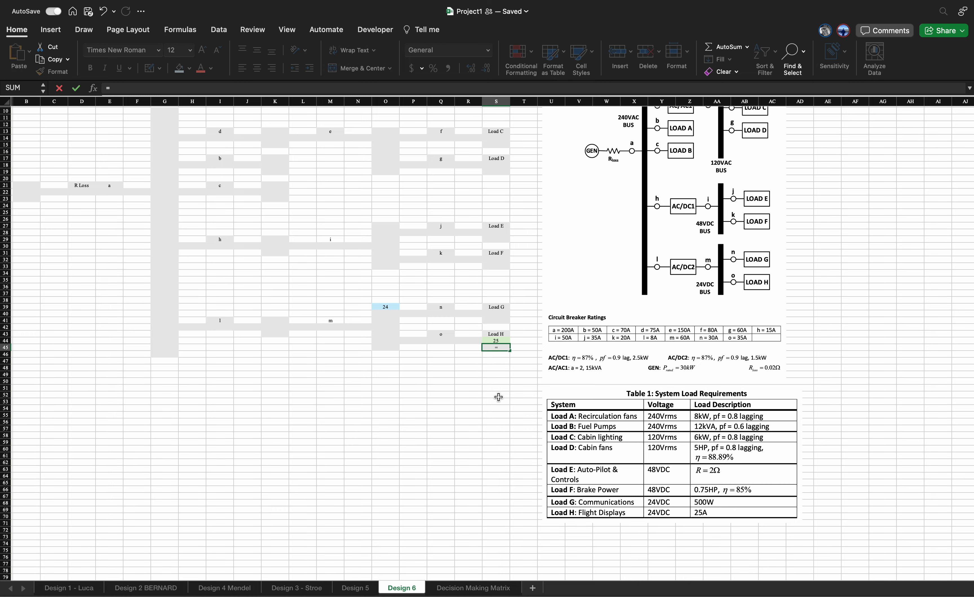
scroll(460, 349, up, 5)
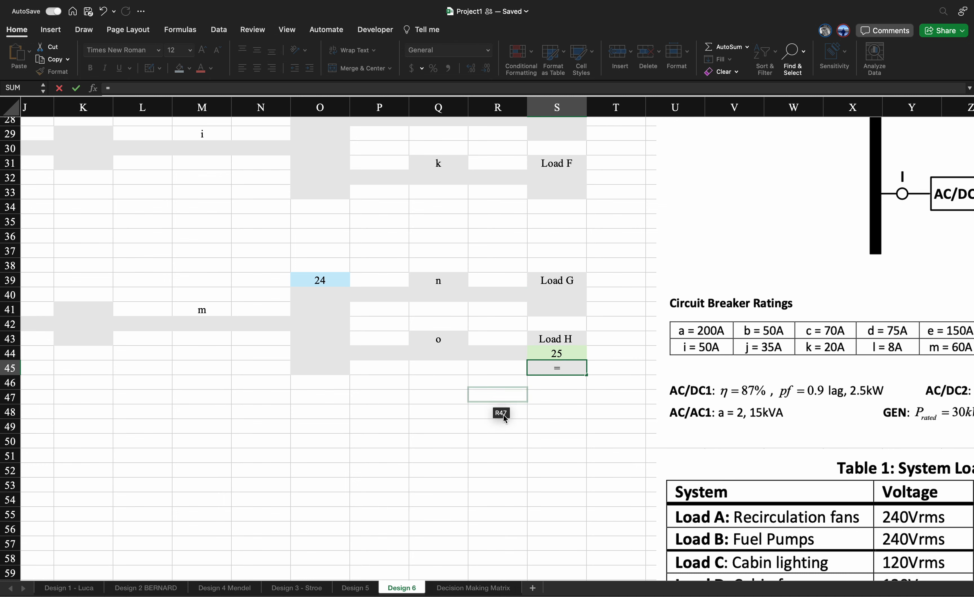
click(563, 357)
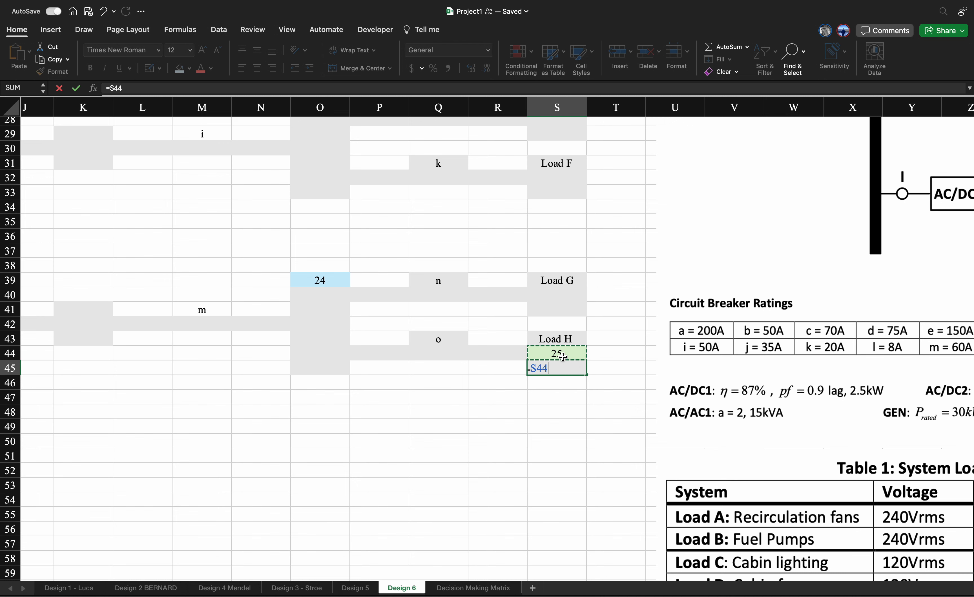
text(*)
click(340, 282)
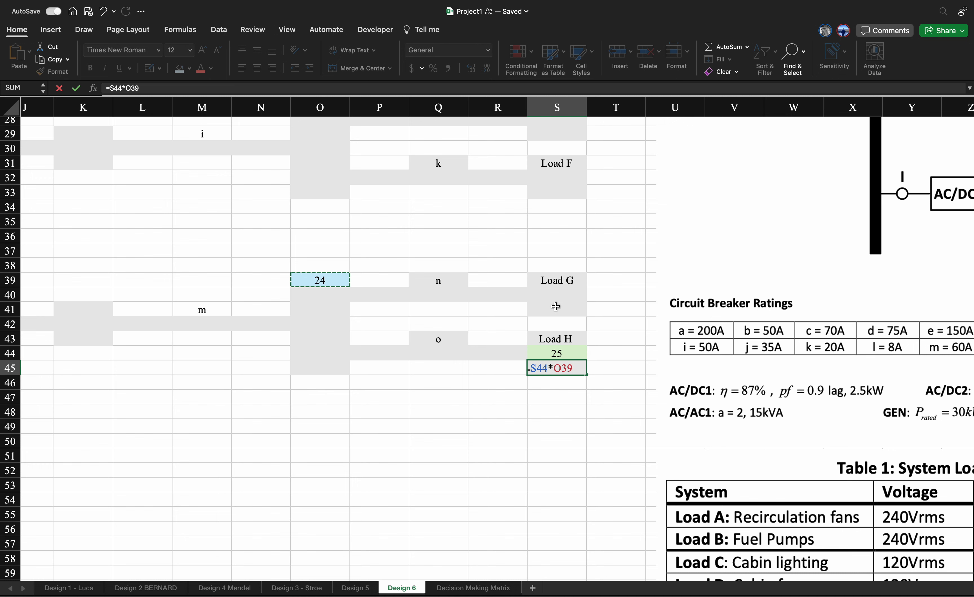
key(Return)
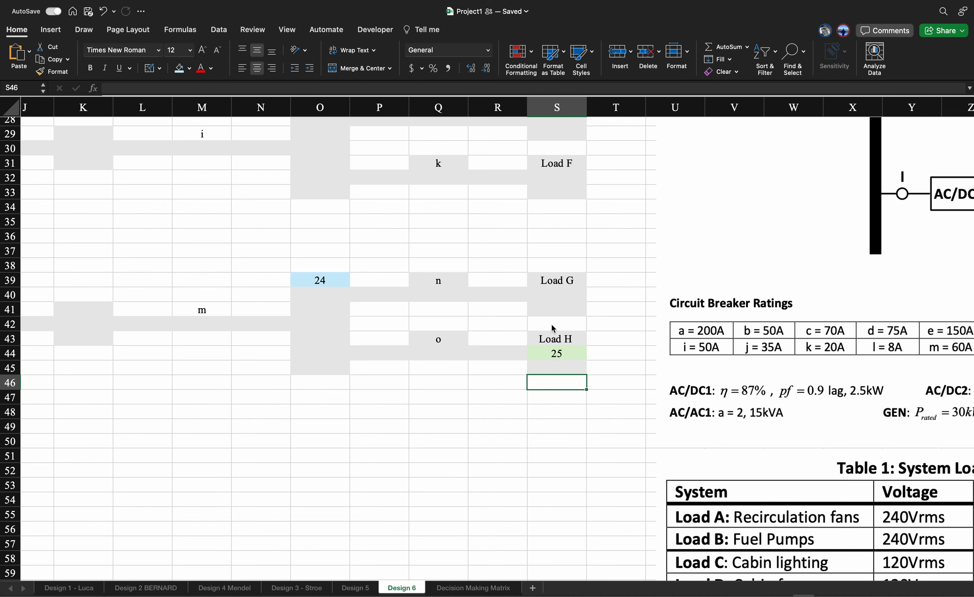
click(553, 370)
double_click(554, 369)
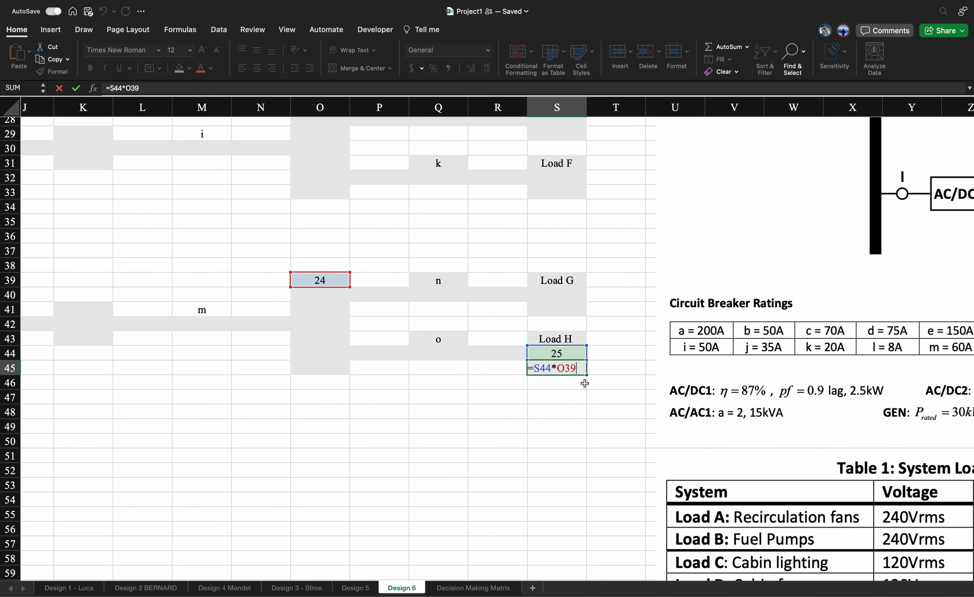
key(Return)
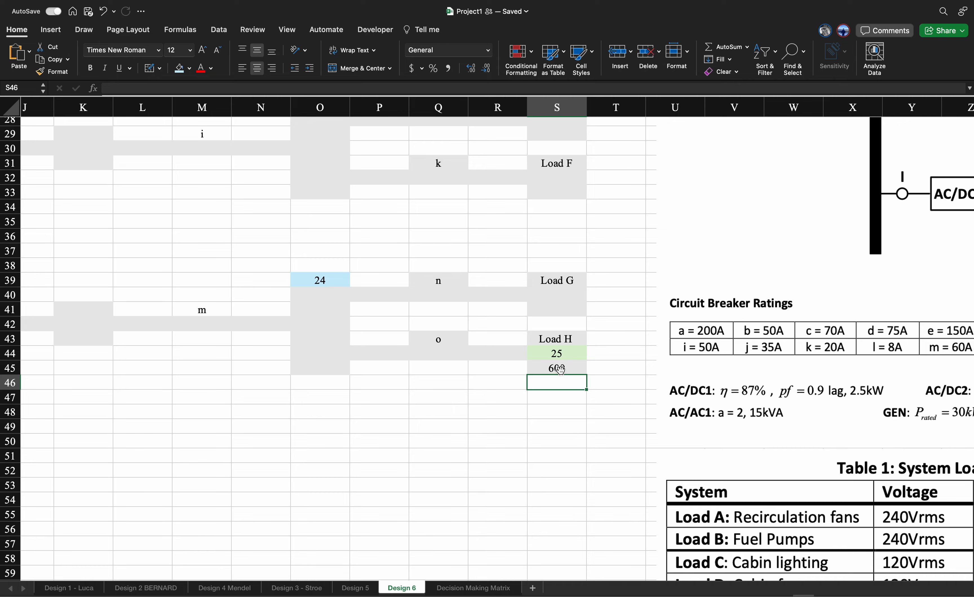
- Fill the Load H power cell S45 with the light orange that the legend assigns to Watts
click(559, 368)
scroll(541, 283, down, 5)
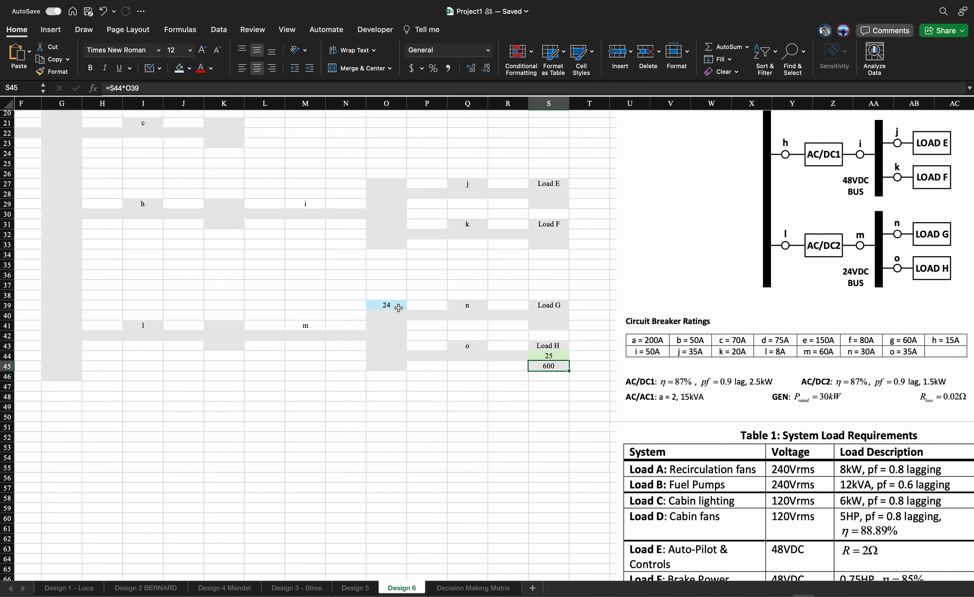
scroll(546, 372, up, 6)
scroll(546, 372, left, 2)
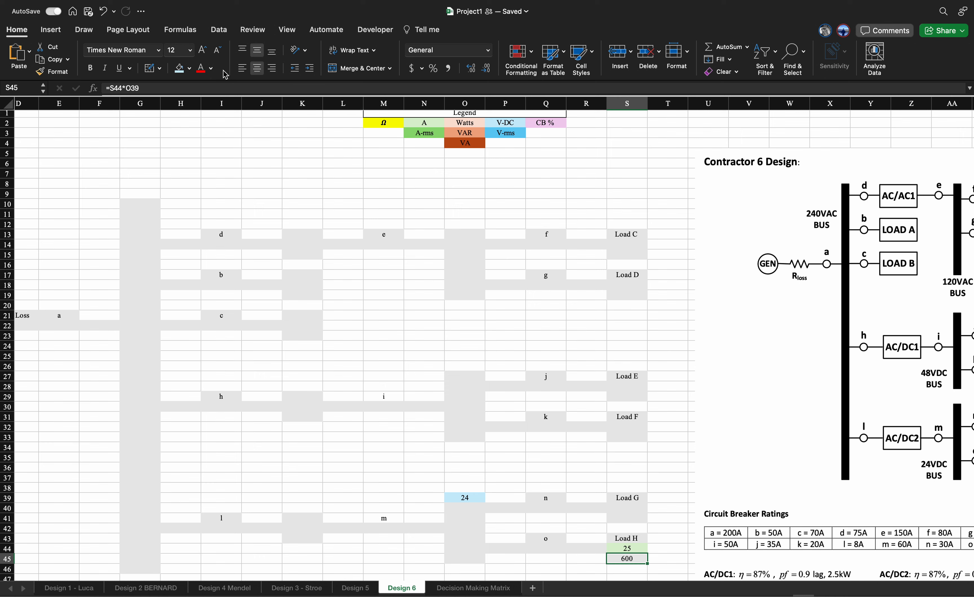
click(190, 69)
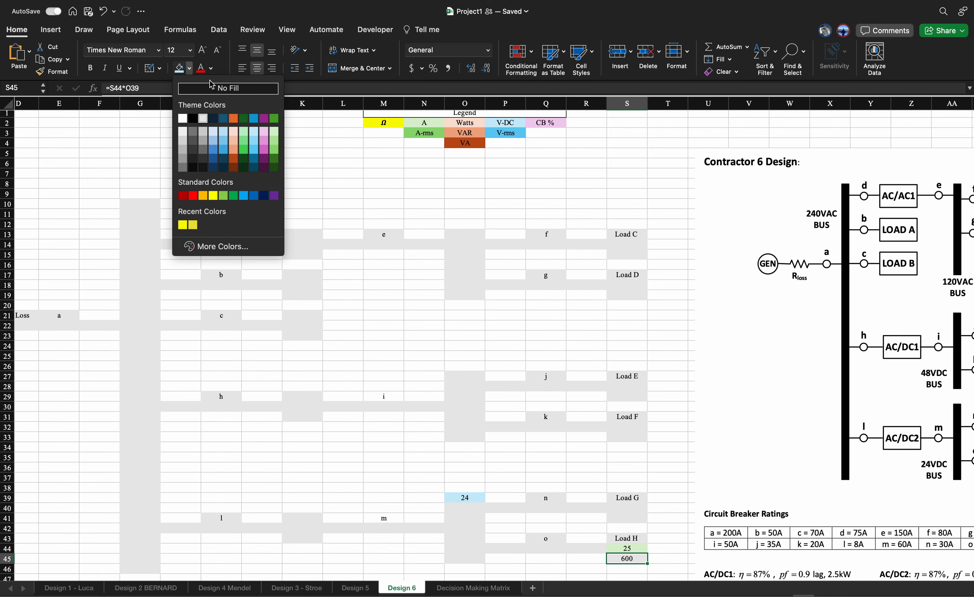
click(233, 131)
scroll(598, 459, down, 5)
scroll(598, 459, right, 1)
click(598, 472)
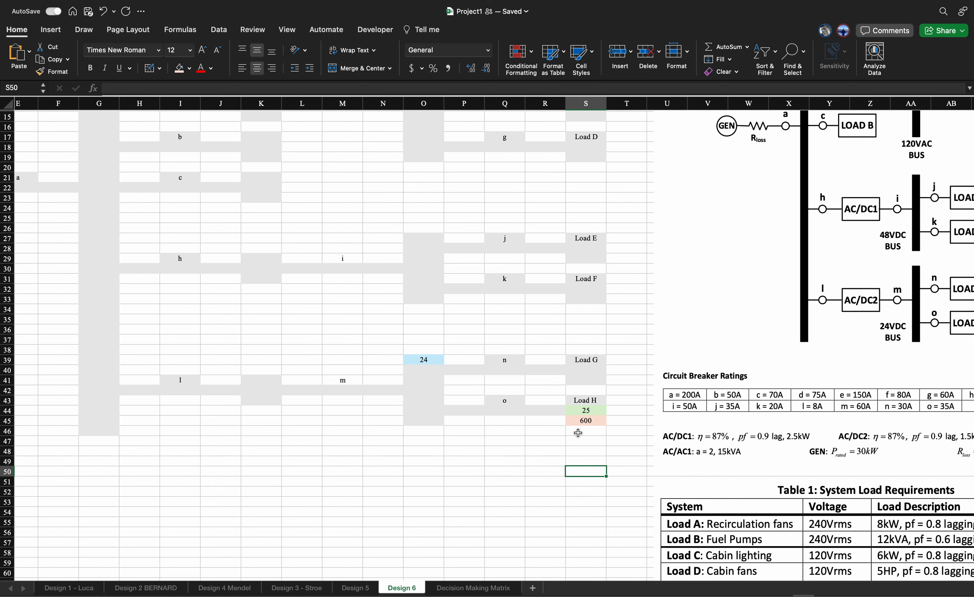
- Enter the circuit breaker percentage formula =(35-25)/25*100 in cell Q44, under breaker o, using its rating and the Load H current
scroll(600, 435, down, 2)
scroll(600, 435, right, 3)
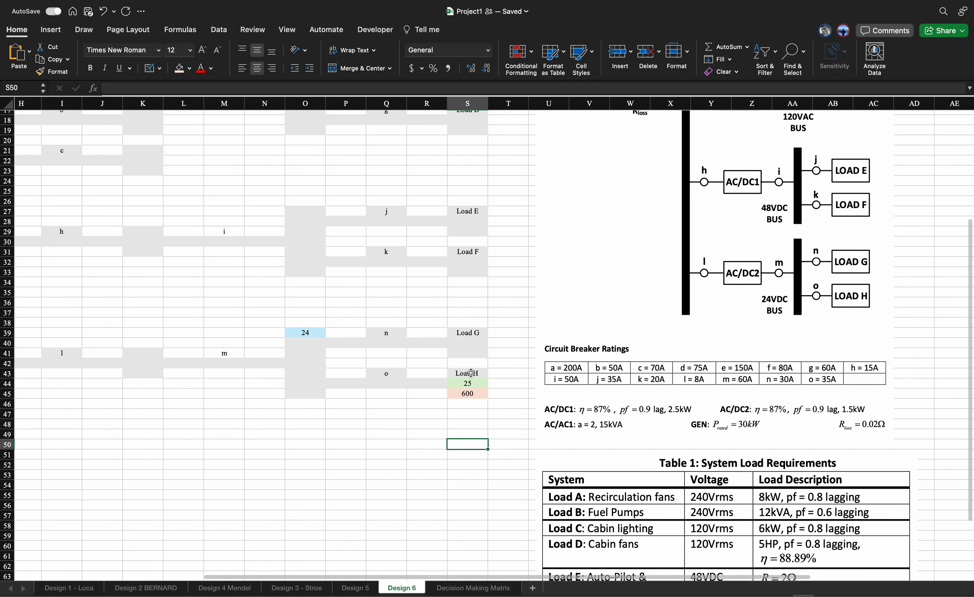
click(398, 384)
scroll(419, 380, down, 2)
scroll(419, 379, right, 1)
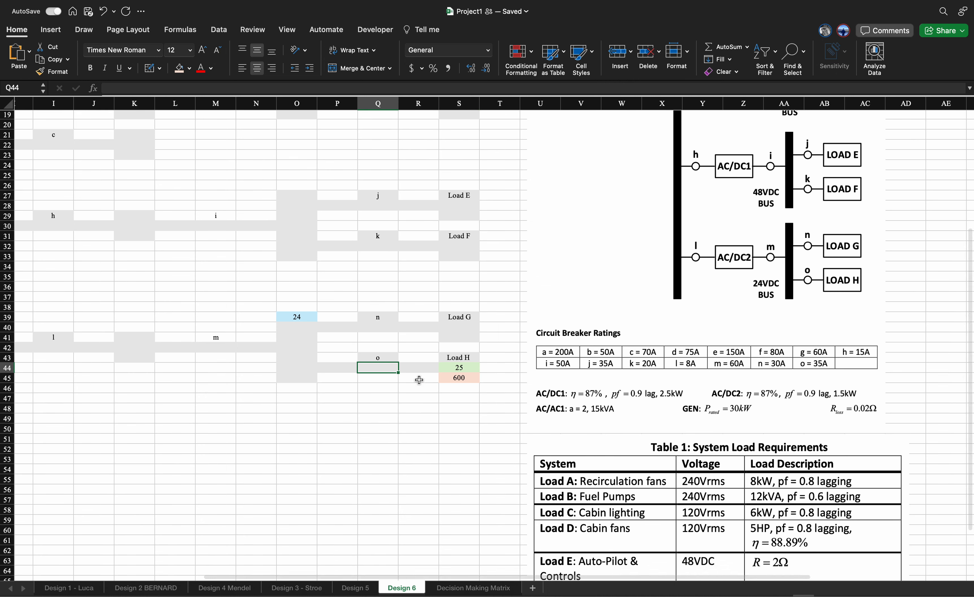
scroll(418, 380, down, 5)
scroll(418, 380, right, 1)
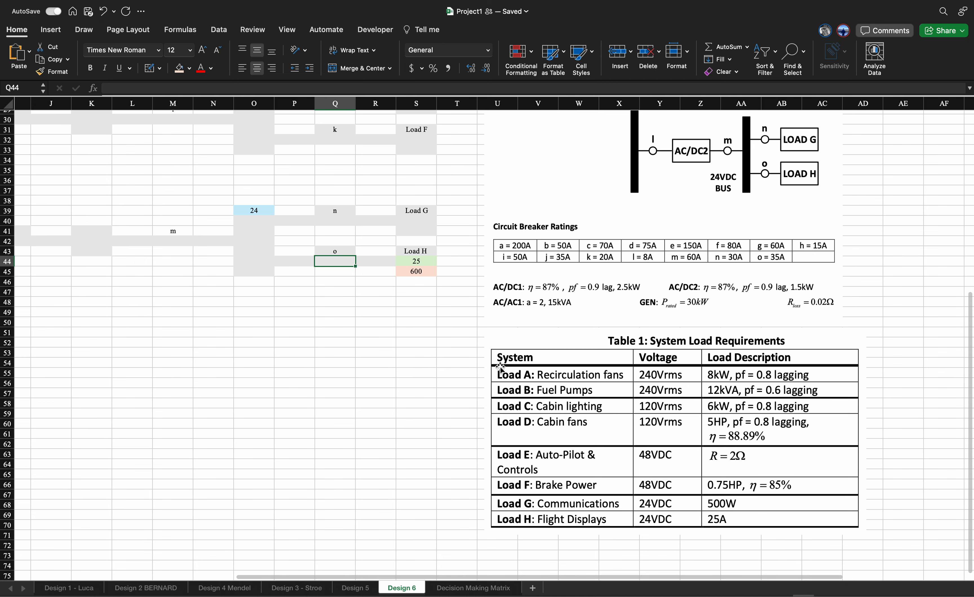
scroll(500, 368, up, 1)
scroll(501, 368, left, 1)
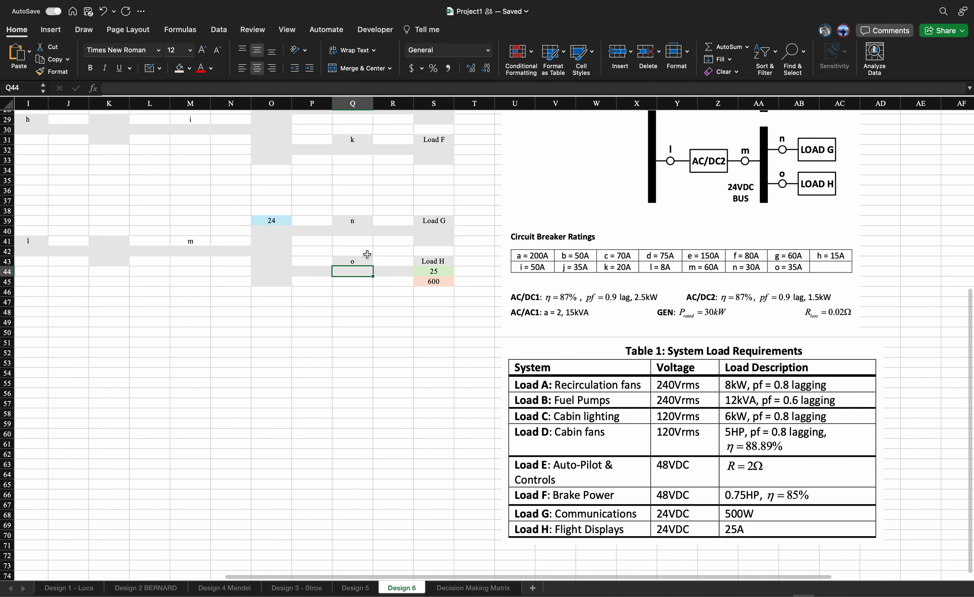
scroll(642, 264, up, 10)
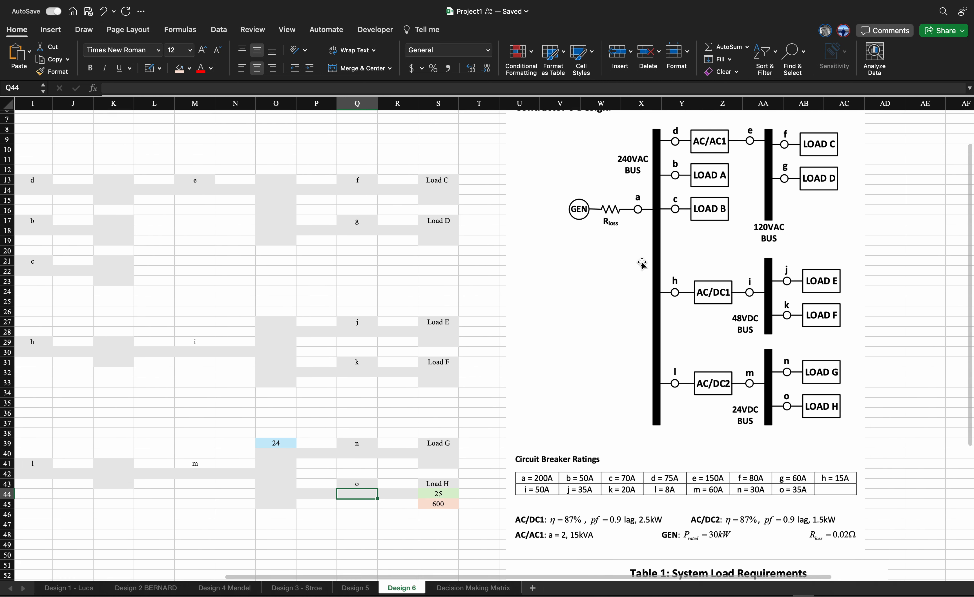
scroll(642, 264, down, 6)
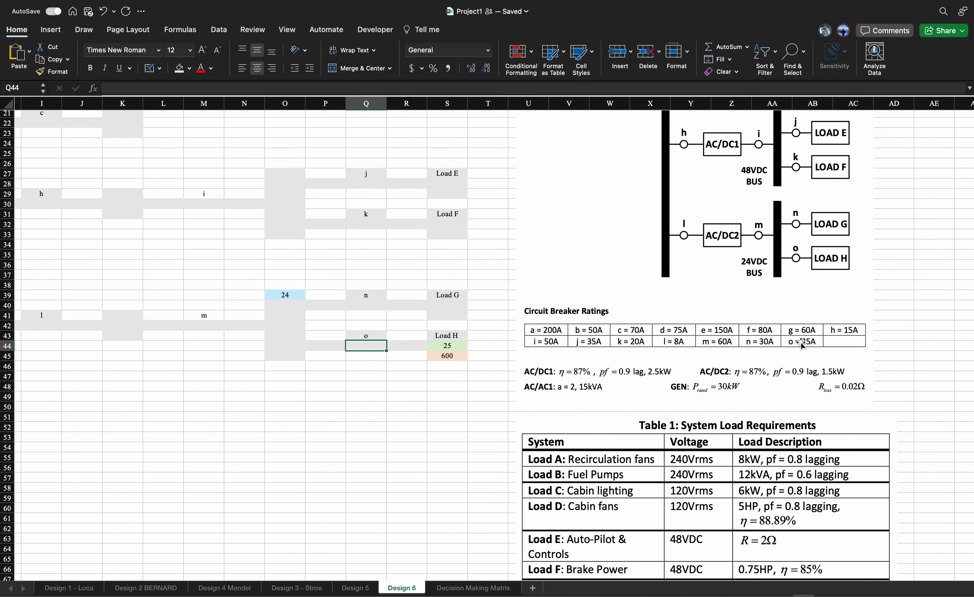
double_click(362, 350)
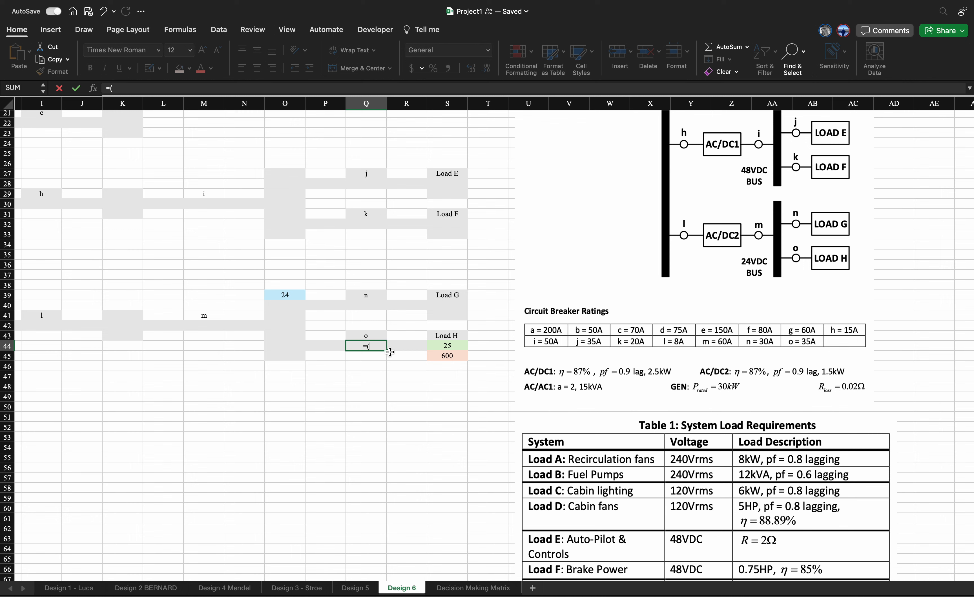
click(391, 350)
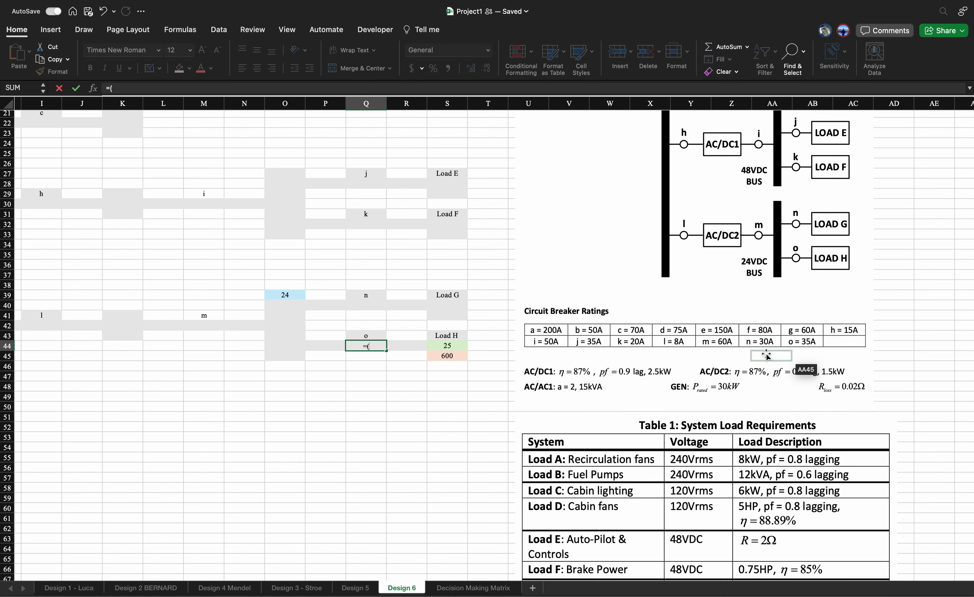
text(35)
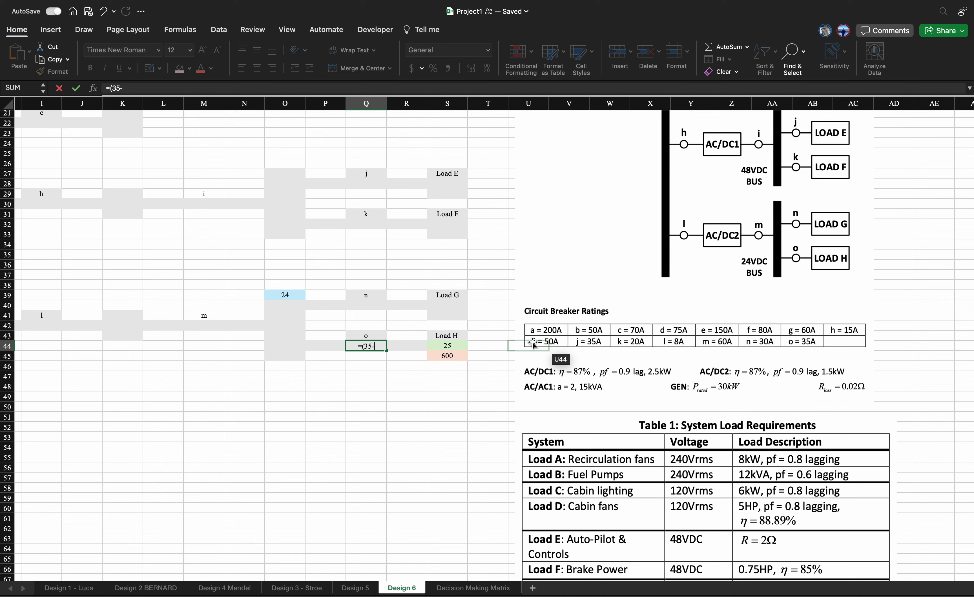
text(-25)
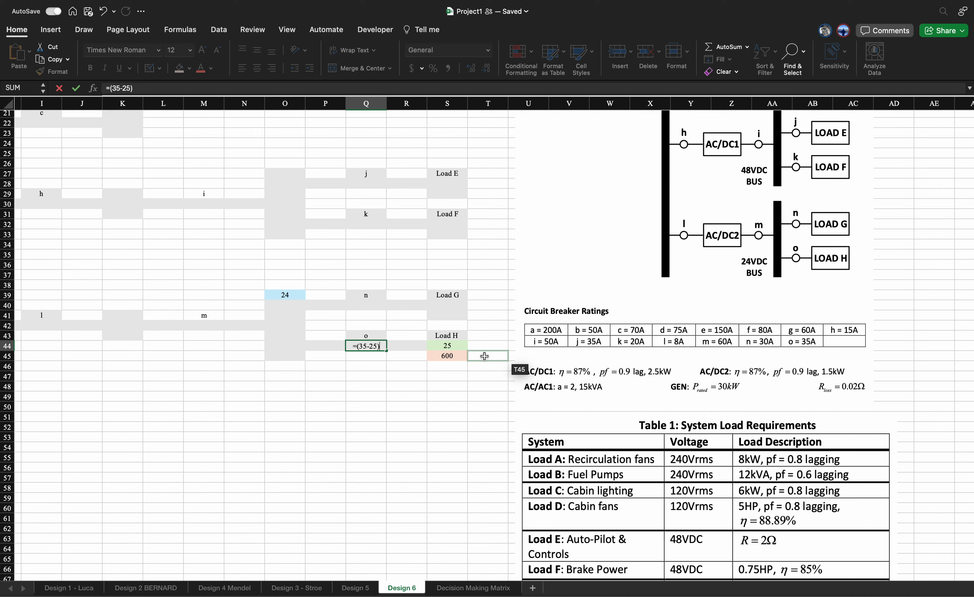
text(25*100)
key(Return)
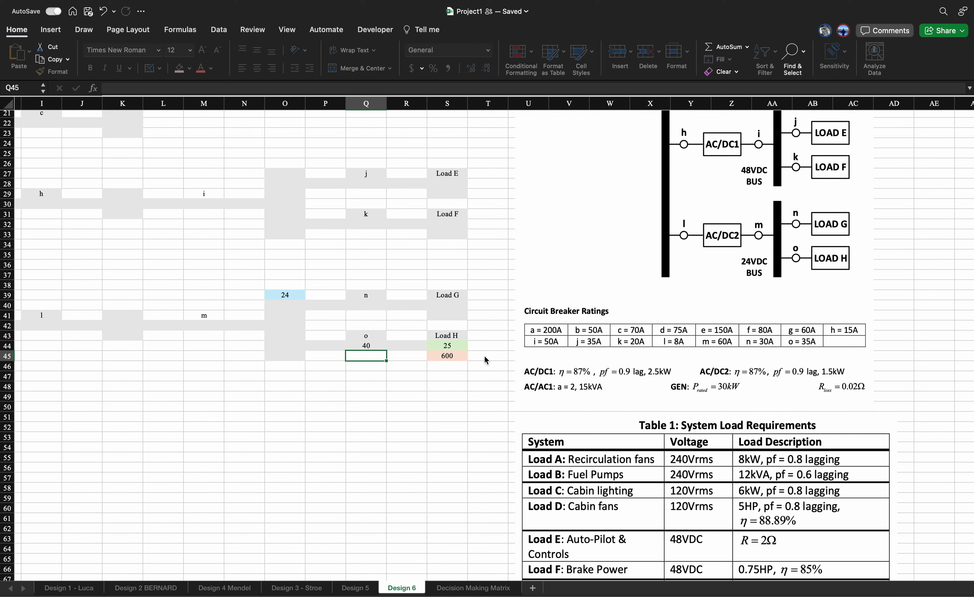
- Fill the breaker o percentage cell Q44 with the light purple that the legend assigns to CB %
click(380, 345)
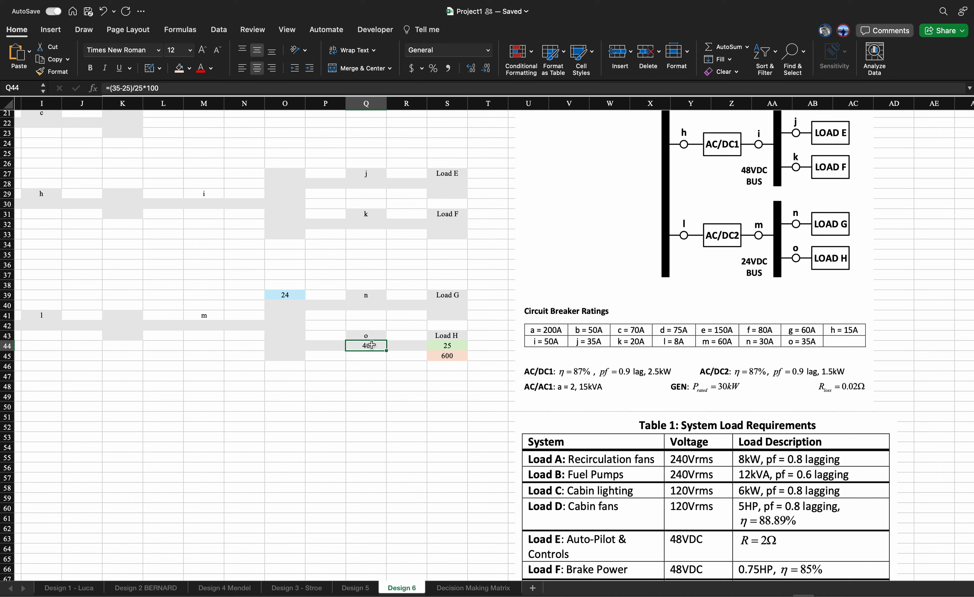
click(189, 68)
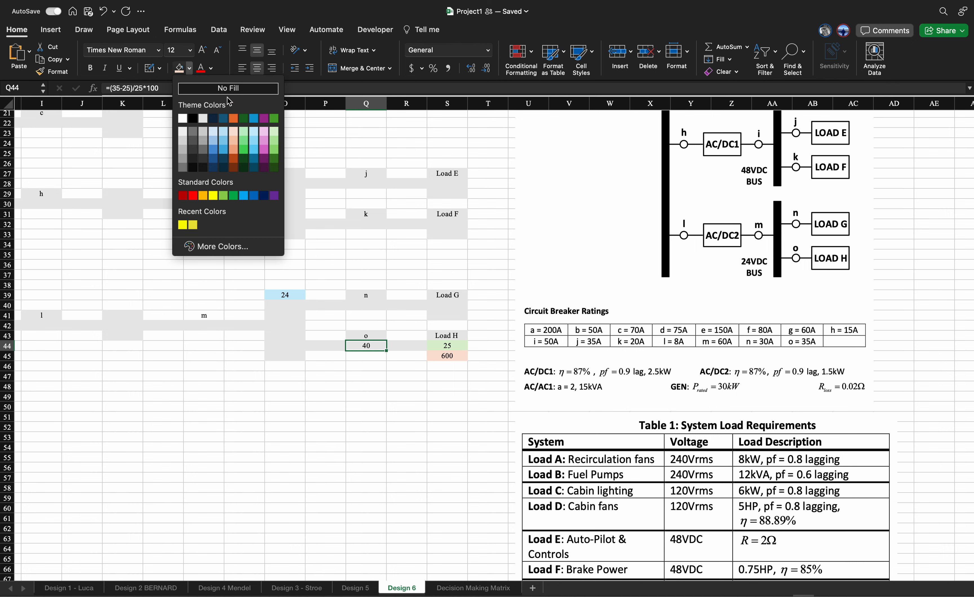
click(265, 131)
click(394, 338)
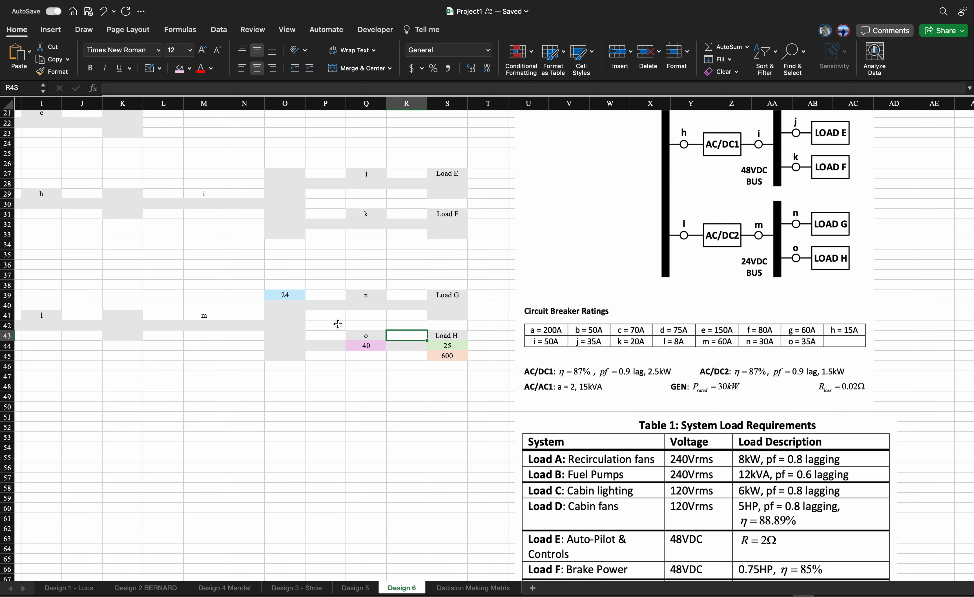
- Hide the sheet's gridlines to preview the distribution diagram, and show them again
scroll(338, 324, up, 4)
scroll(338, 324, left, 5)
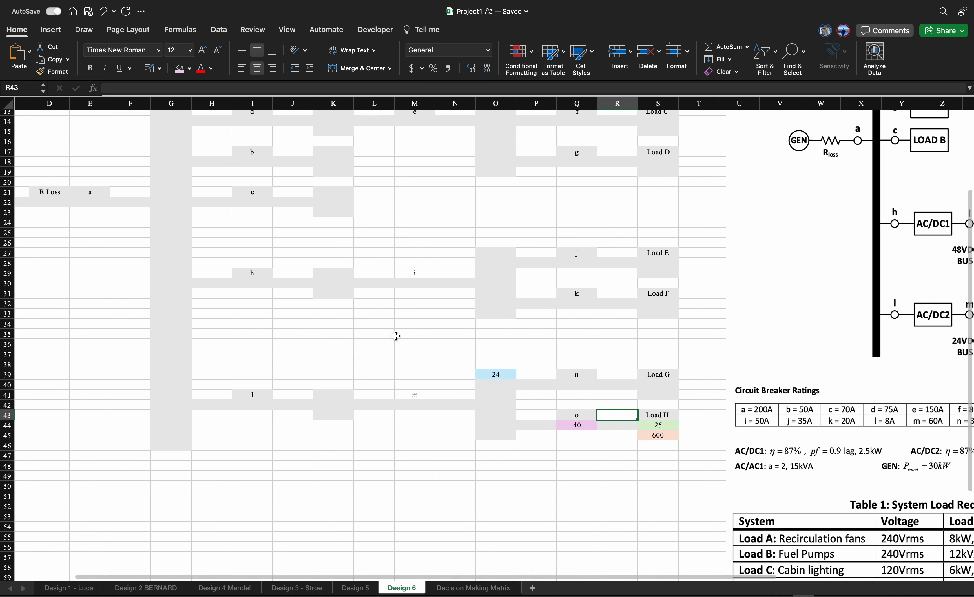
scroll(395, 336, down, 5)
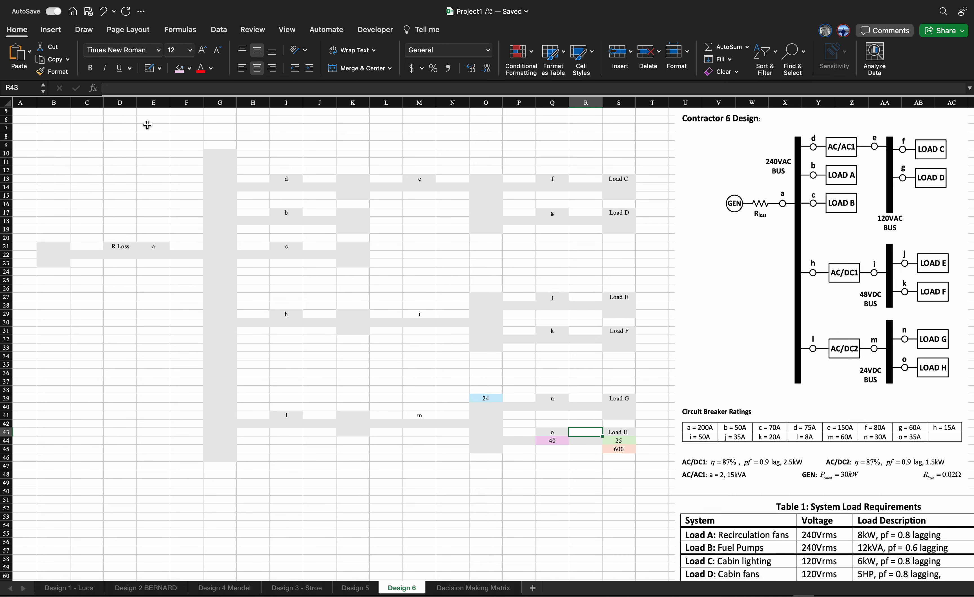
click(288, 31)
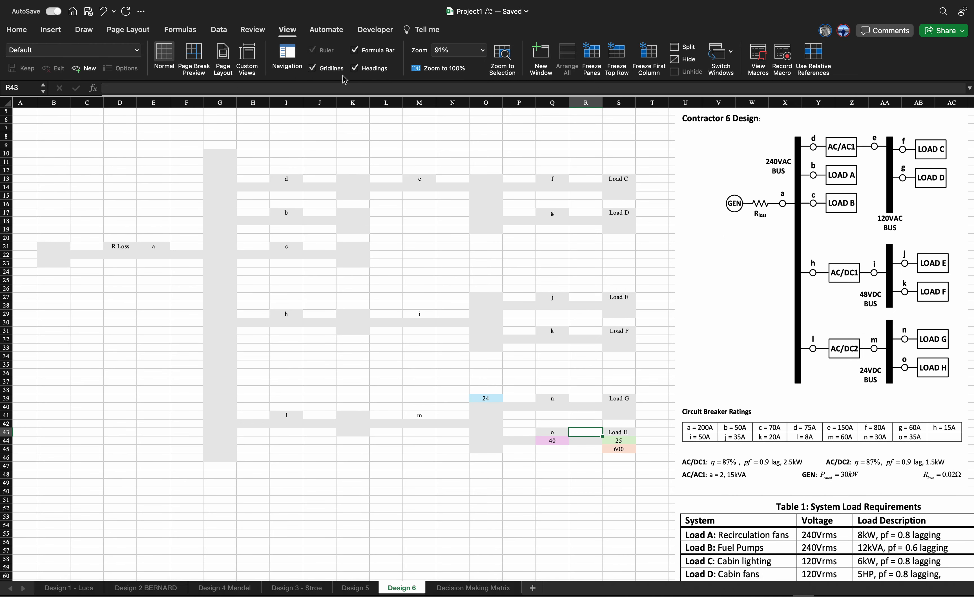
click(313, 69)
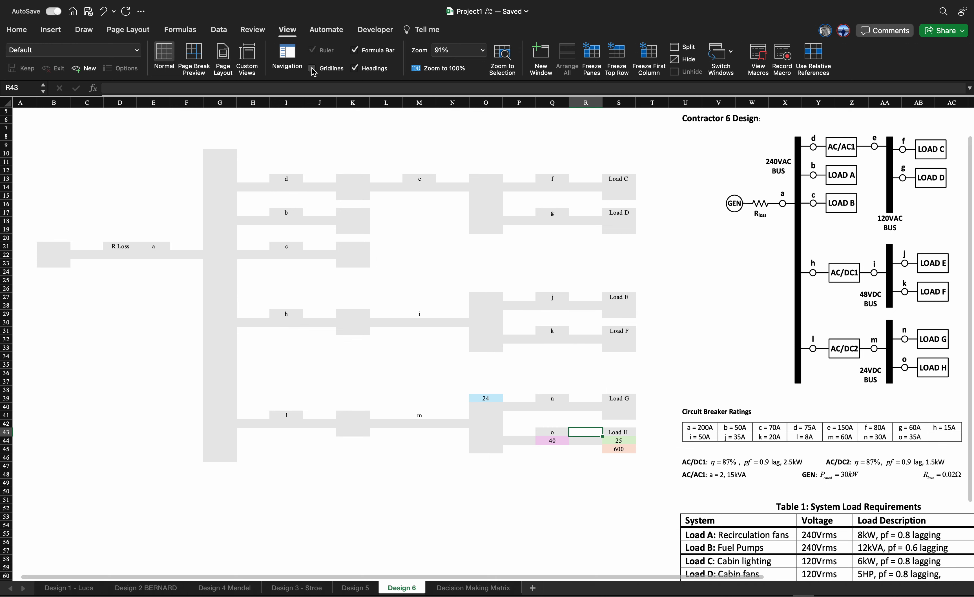
click(313, 68)
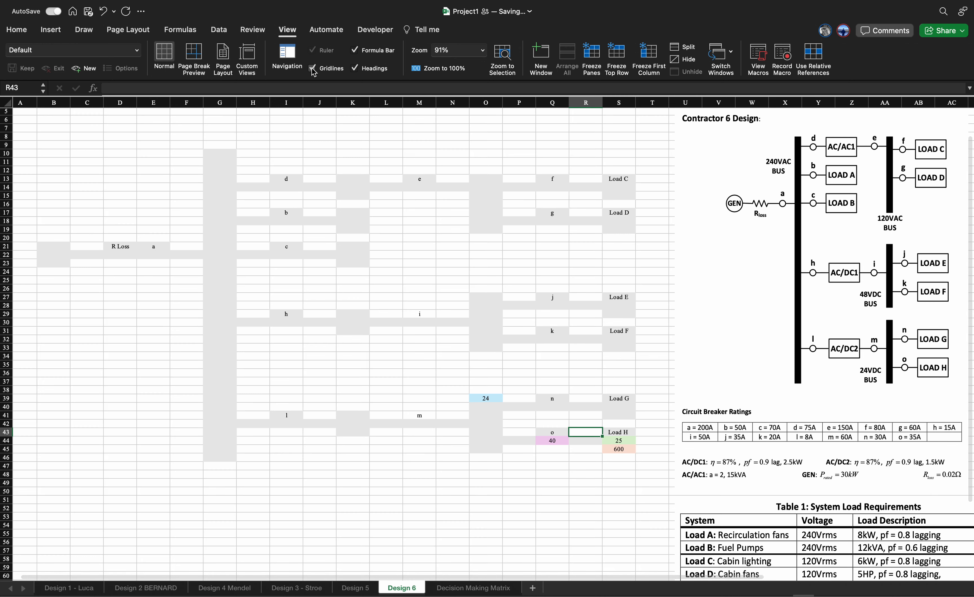
click(48, 30)
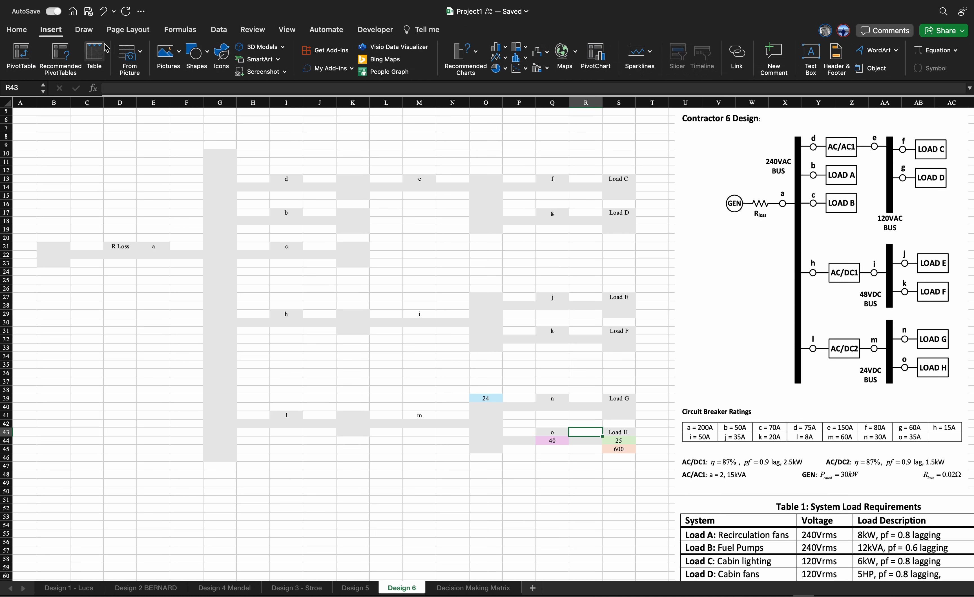
- Try drawing border lines around the lower part of the main bus bar in column G, and undo them
click(20, 30)
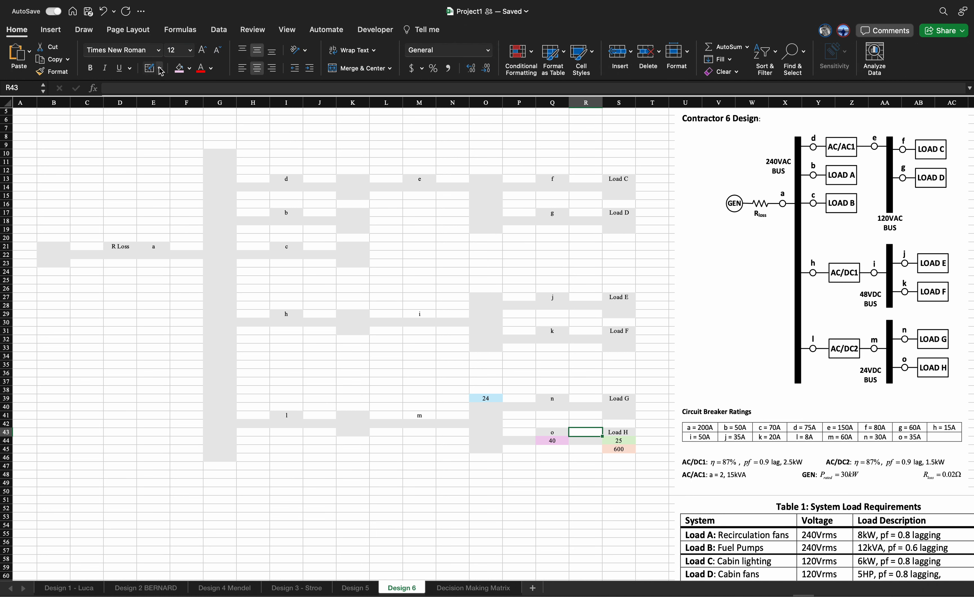
click(159, 67)
click(193, 307)
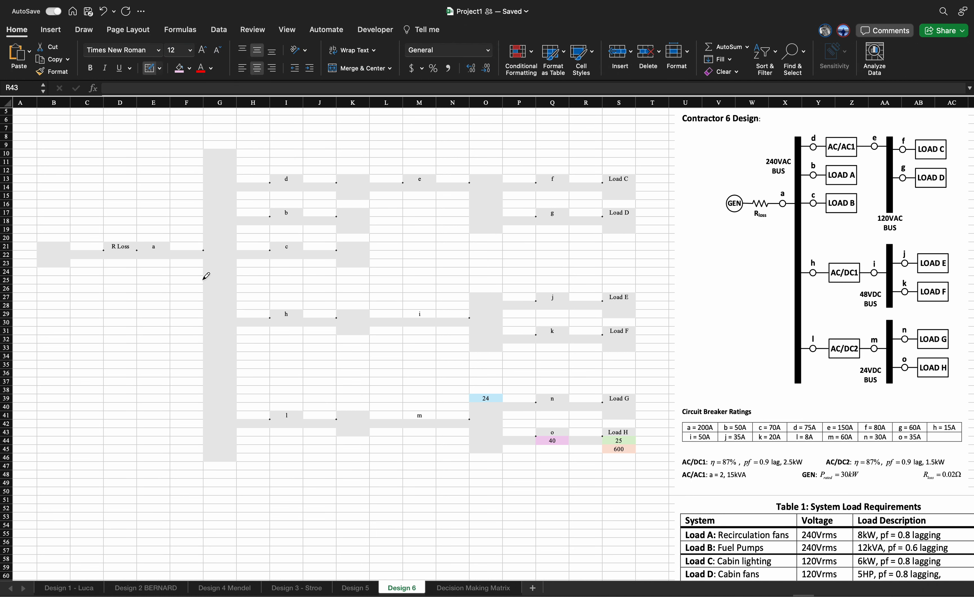
mouse_move(203, 276)
mouse_down()
mouse_move(207, 466)
mouse_move(236, 412)
mouse_move(236, 343)
mouse_up()
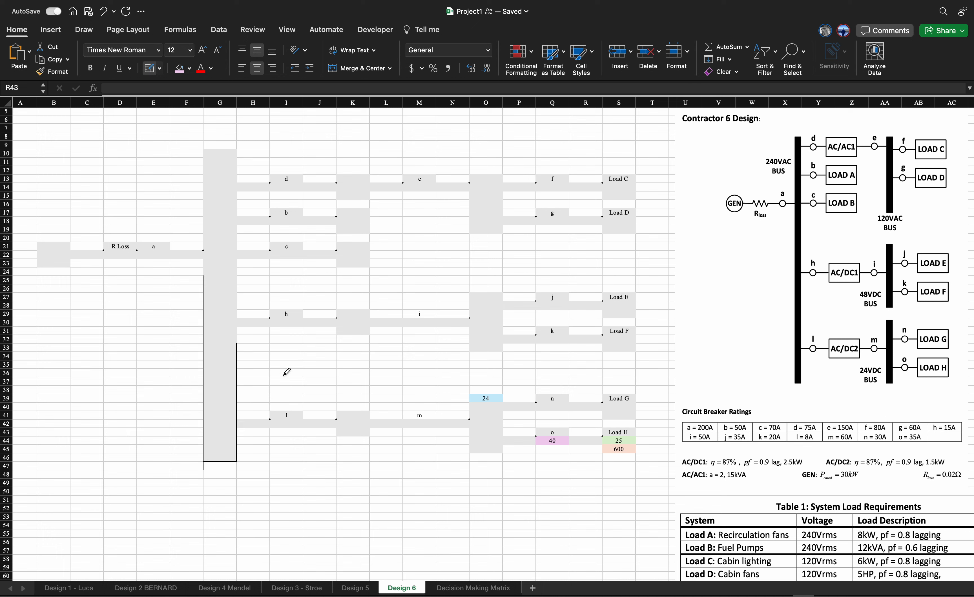
key(super+z)
key(super+z)
key(super+z)
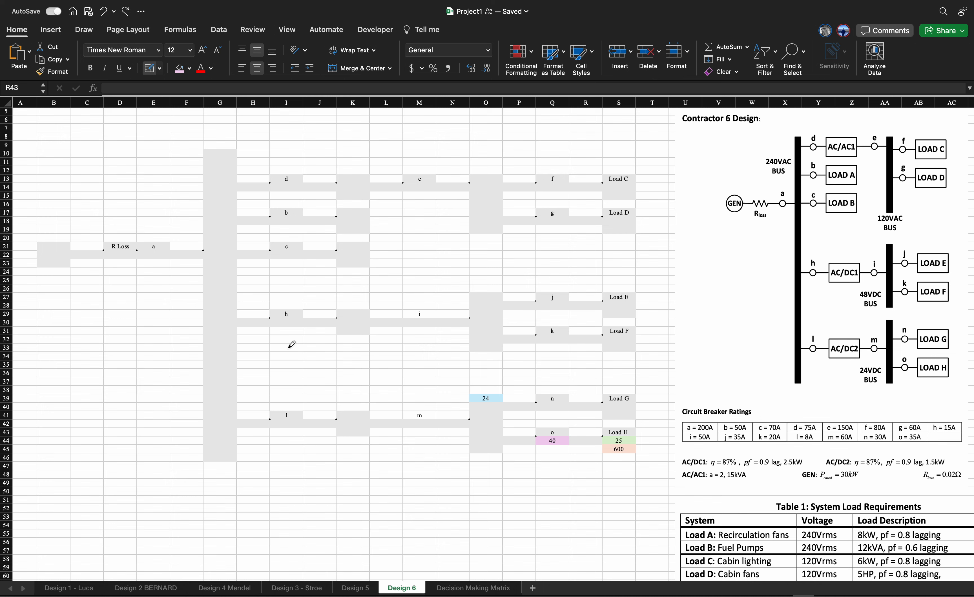
click(151, 69)
- Review the Contractor 6 design diagram, the circuit breaker ratings and the system load requirements beside the sheet layout
scroll(646, 287, down, 5)
scroll(646, 287, right, 1)
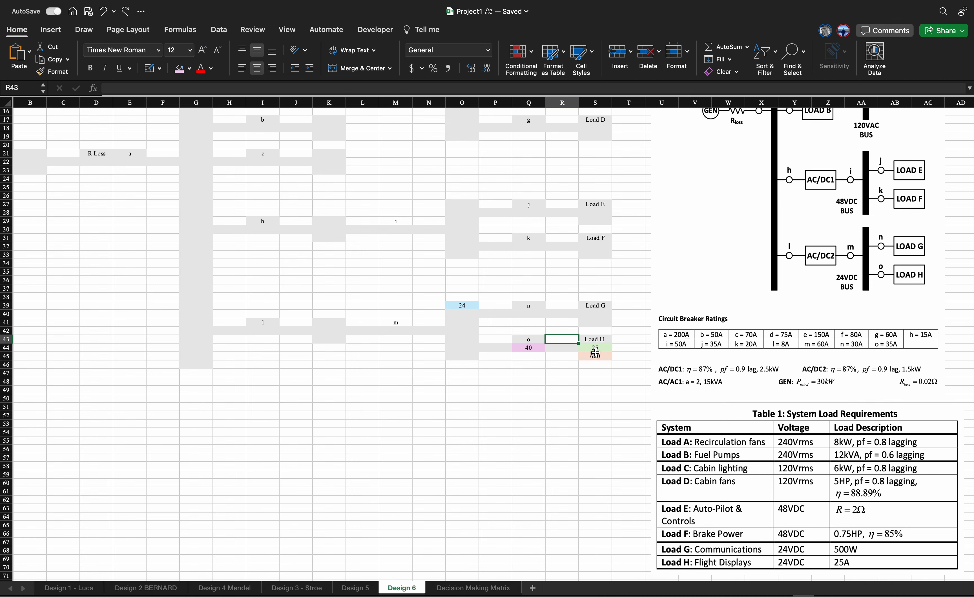
scroll(449, 352, up, 4)
scroll(450, 352, left, 1)
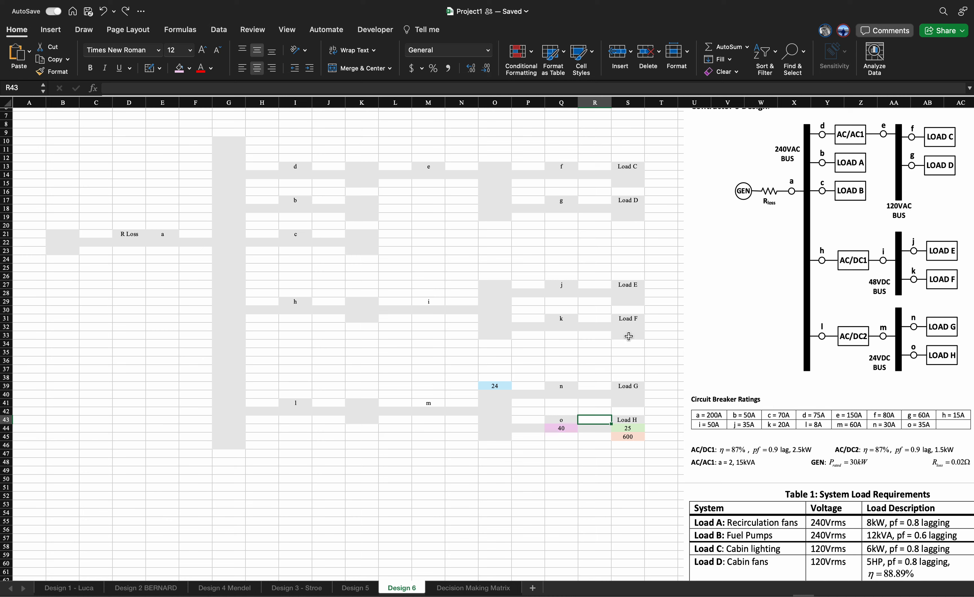
scroll(613, 459, up, 3)
scroll(614, 459, right, 5)
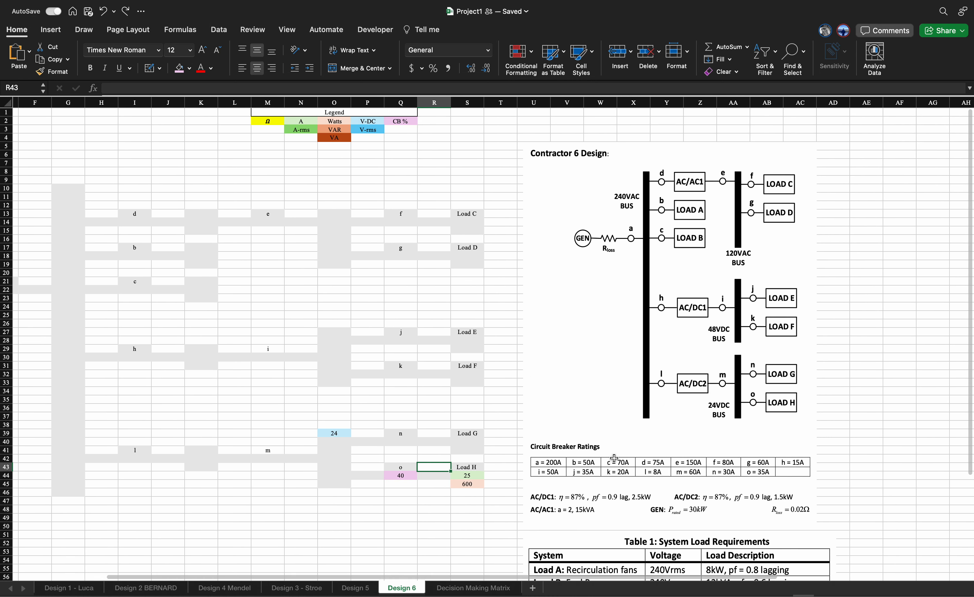
scroll(614, 459, down, 3)
scroll(614, 458, up, 3)
scroll(614, 459, left, 3)
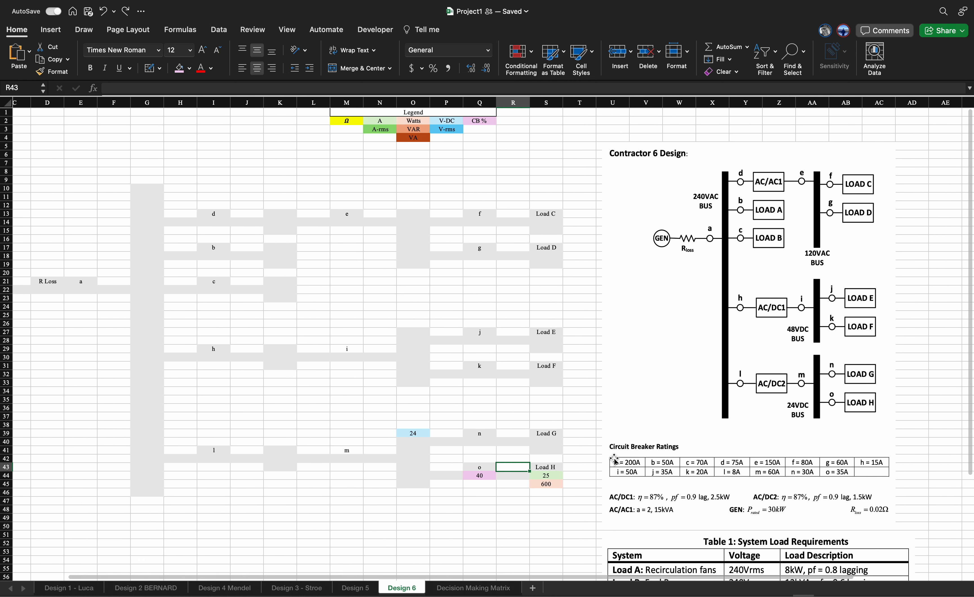
scroll(614, 460, down, 1)
- Enter 6000 in cell S14 as the Load C real power, taken from the load requirements table
click(555, 208)
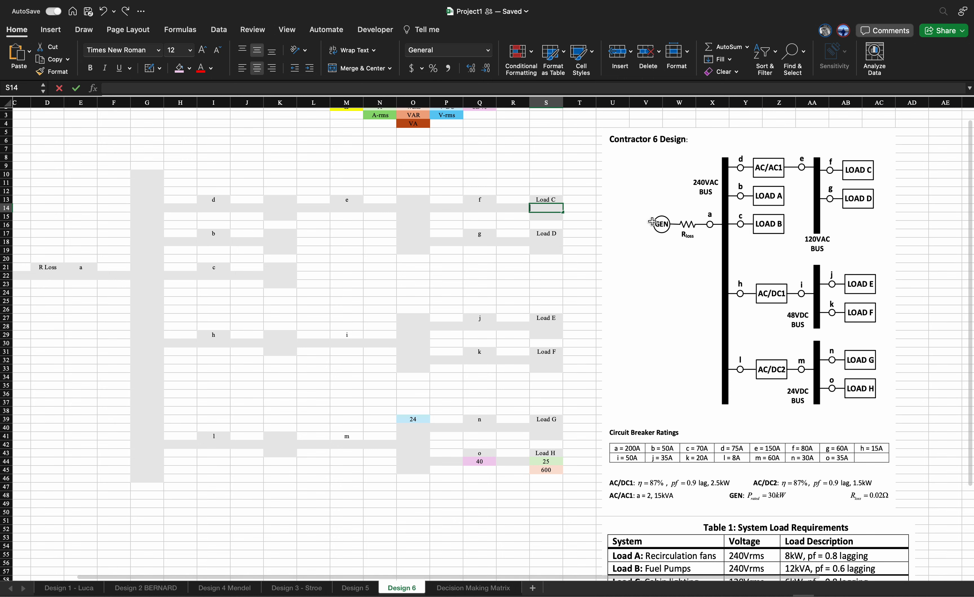
scroll(653, 222, down, 5)
scroll(652, 222, right, 2)
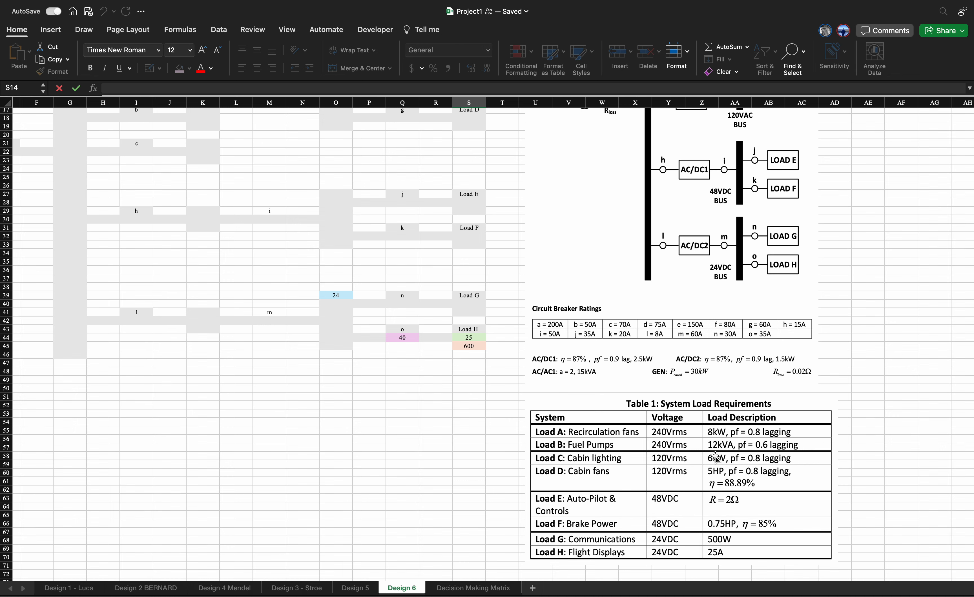
scroll(668, 408, up, 2)
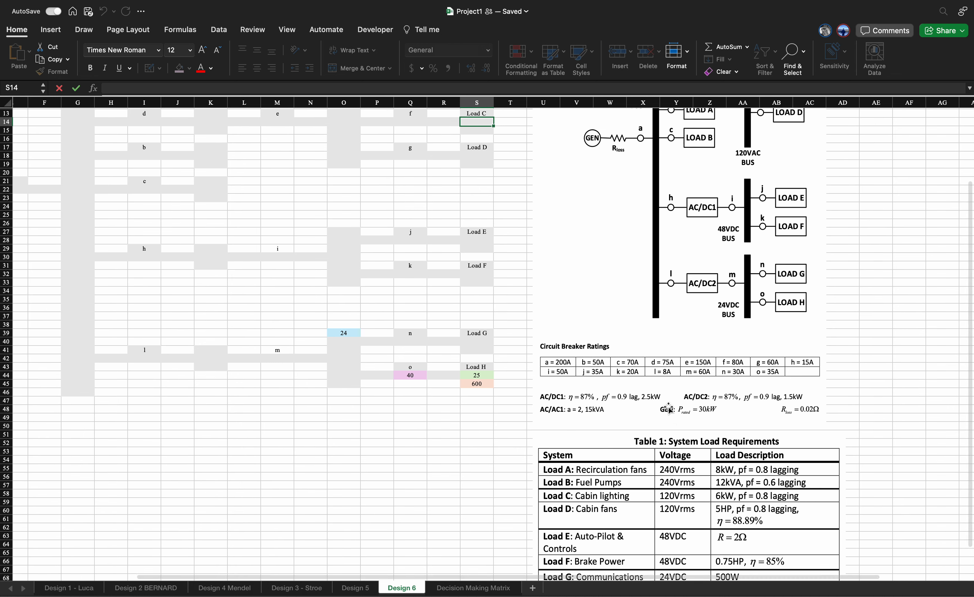
scroll(669, 408, up, 6)
scroll(668, 407, left, 1)
text(6000)
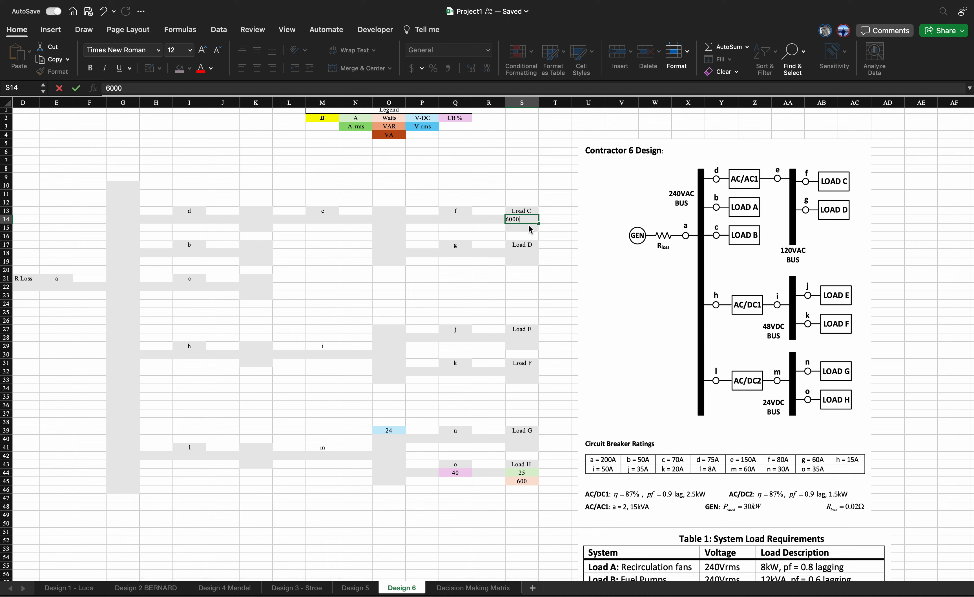
key(Return)
- Fill the Load C power cell S14 with the light orange that the legend assigns to Watts
click(524, 221)
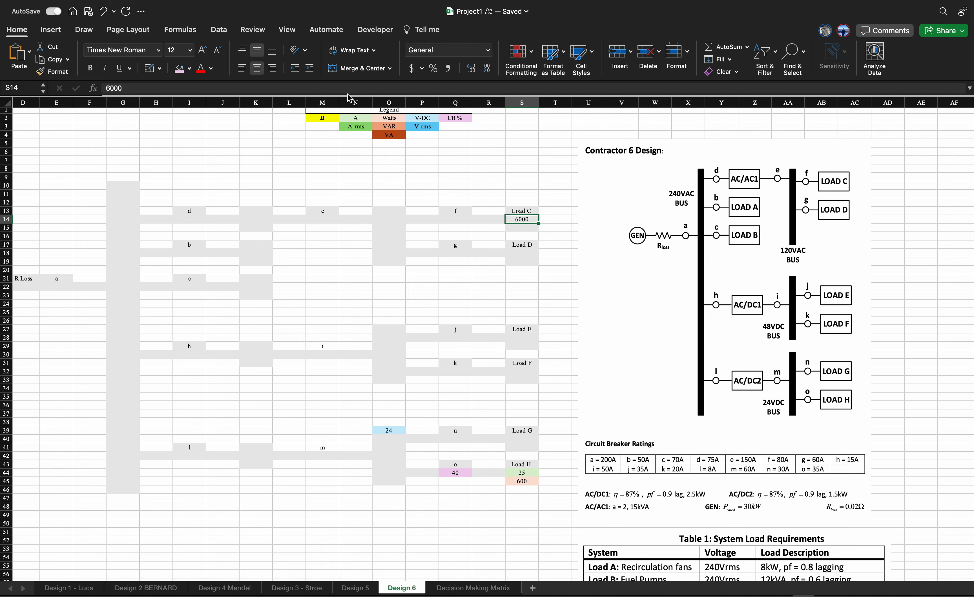
click(210, 69)
click(212, 73)
click(189, 69)
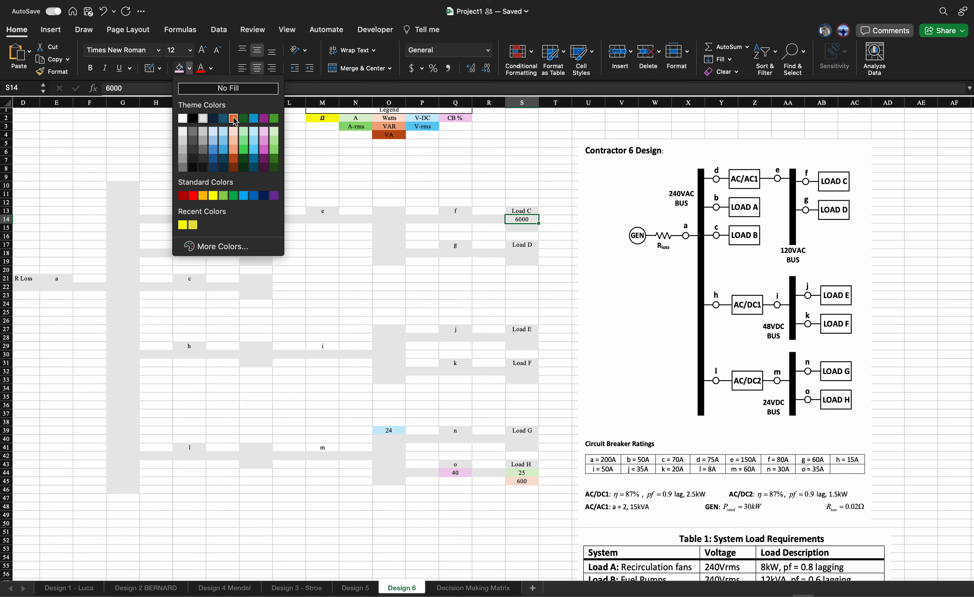
click(234, 134)
- Move the Load D branch O17:S19, with breaker g, down two rows so it starts in row 19
double_click(519, 230)
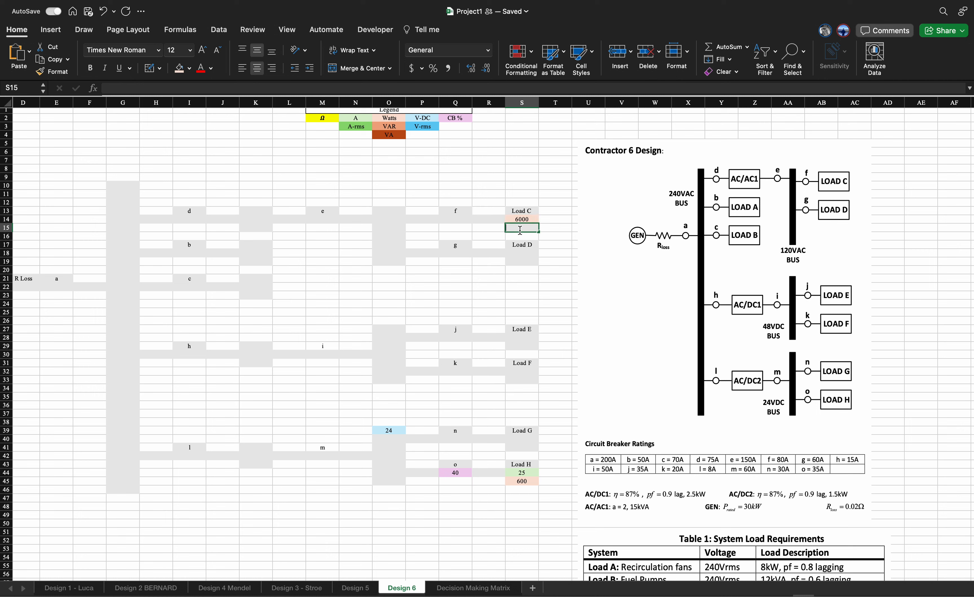
click(420, 247)
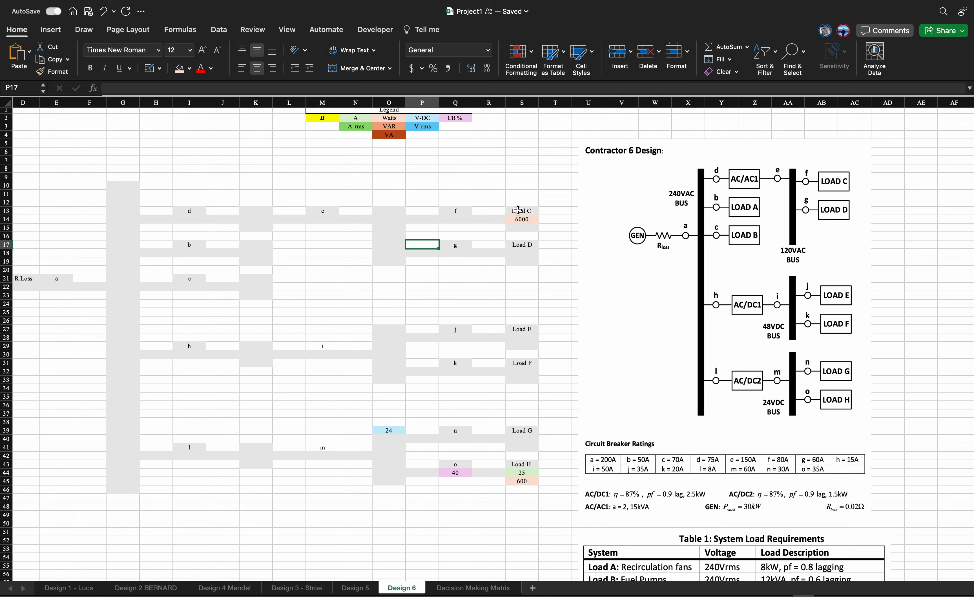
click(396, 242)
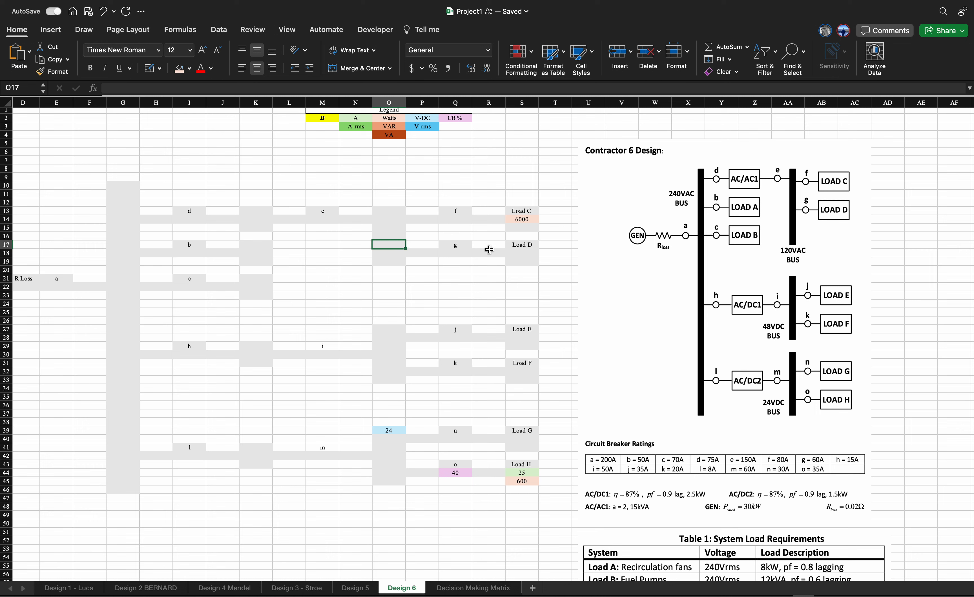
shift+click(532, 264)
drag(539, 256, 541, 264)
mouse_move(542, 264)
mouse_down()
mouse_move(527, 264)
mouse_move(528, 275)
mouse_up()
- Fill the gap left in the 120 V bus bar, cells O17:O18, with the diagram's light gray
click(455, 253)
drag(400, 245, 396, 253)
click(192, 75)
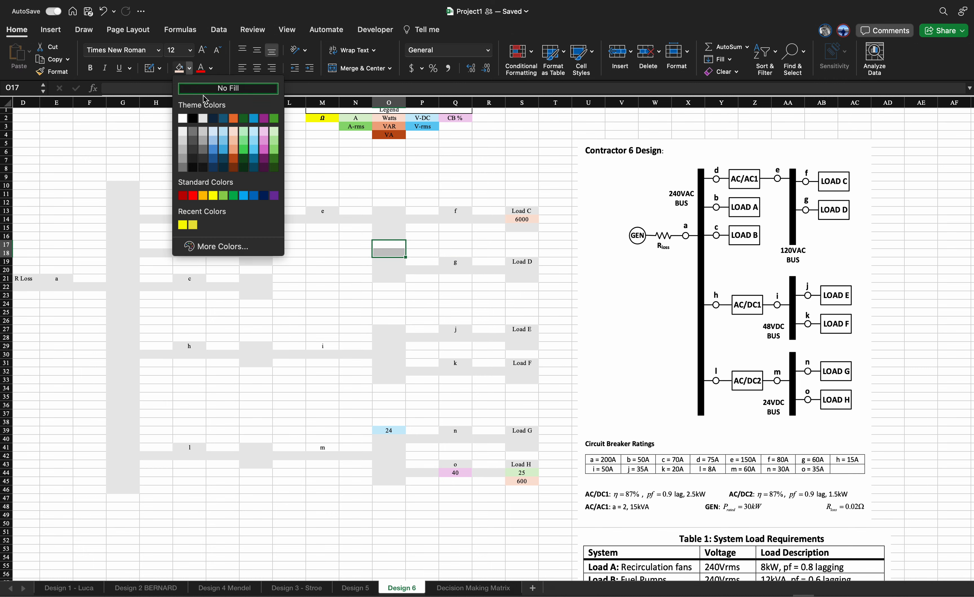
click(208, 121)
click(428, 260)
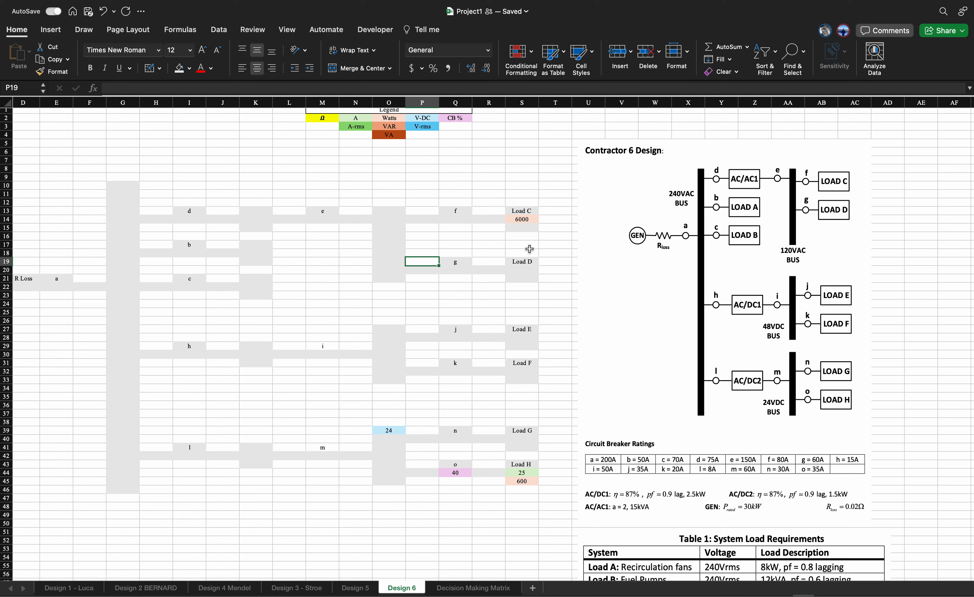
- Enter the Load C apparent power formula =S14/0.8 in cell S16, using the power factor from the load requirements table
double_click(526, 229)
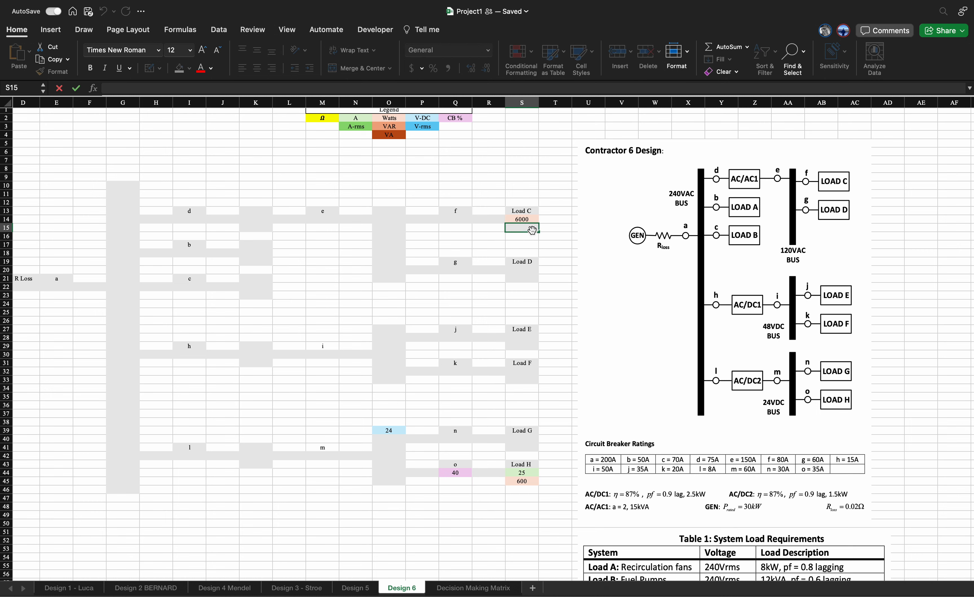
double_click(526, 235)
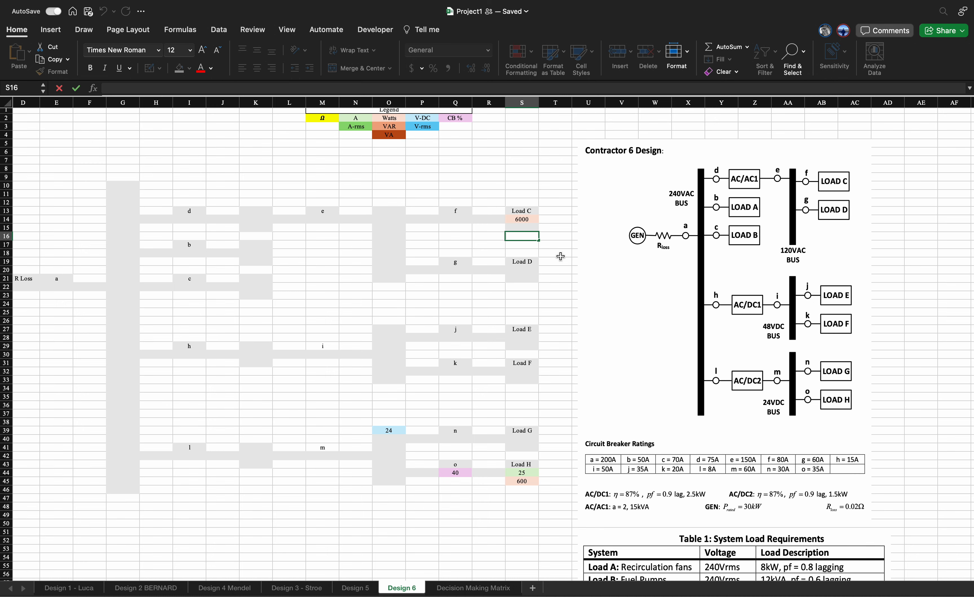
scroll(742, 464, down, 5)
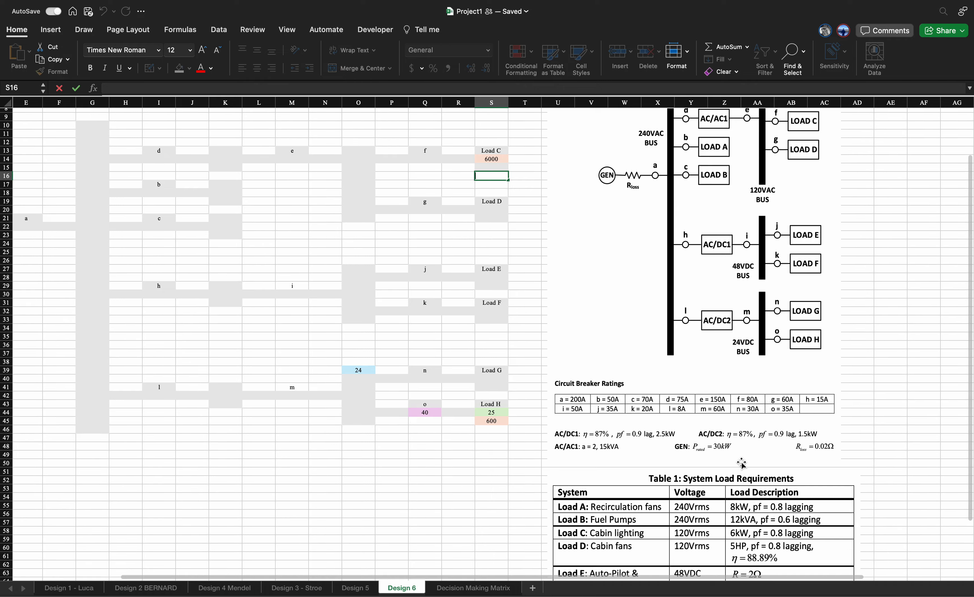
scroll(742, 464, down, 2)
scroll(742, 464, right, 1)
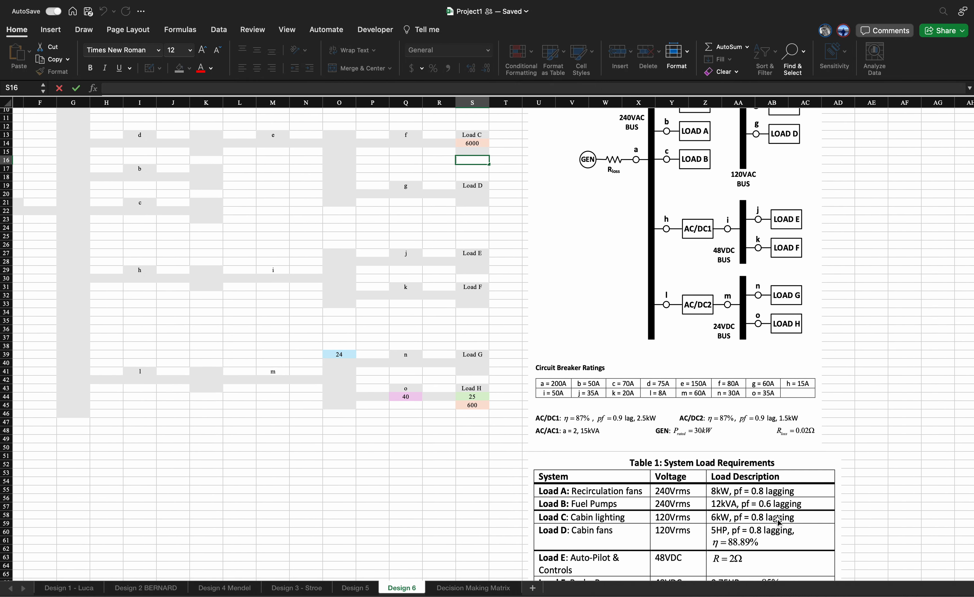
scroll(760, 500, up, 2)
scroll(760, 500, left, 1)
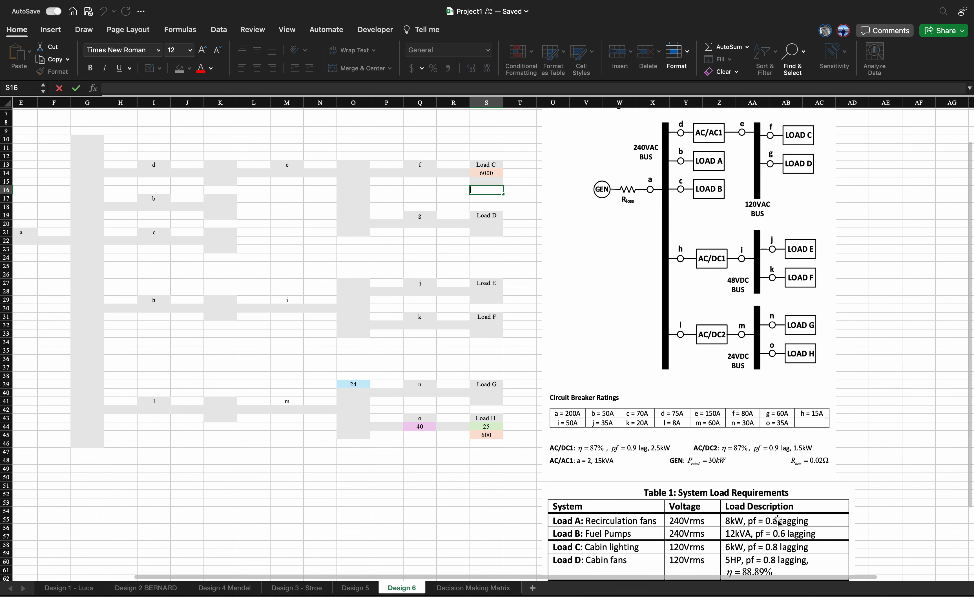
scroll(630, 328, down, 2)
scroll(630, 328, right, 1)
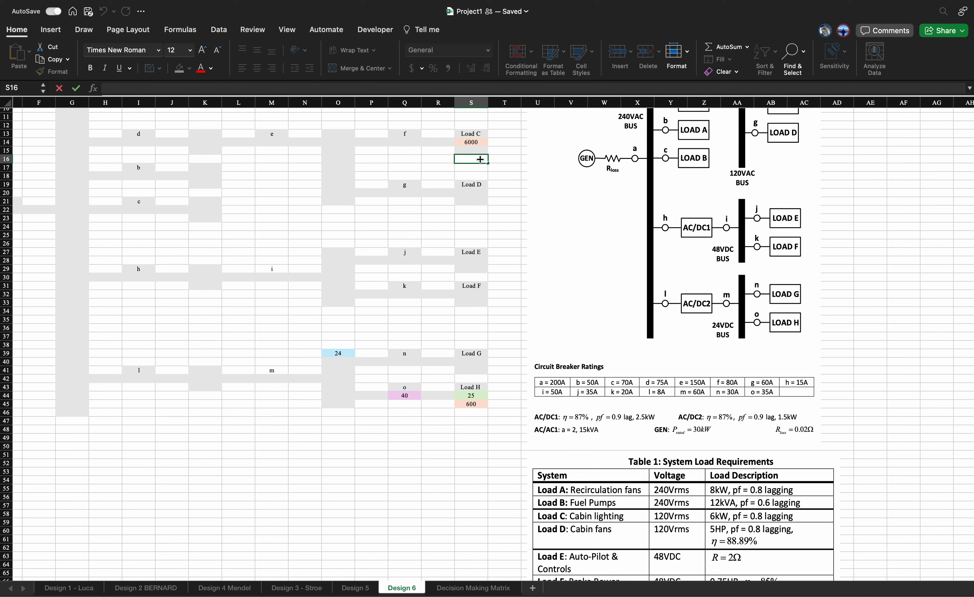
text(=)
click(479, 144)
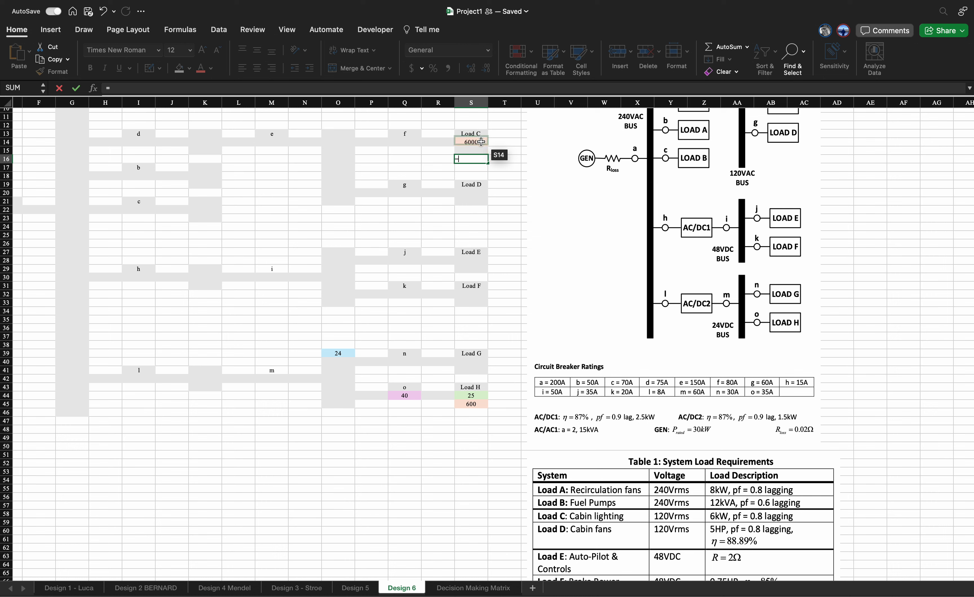
text(/0.)
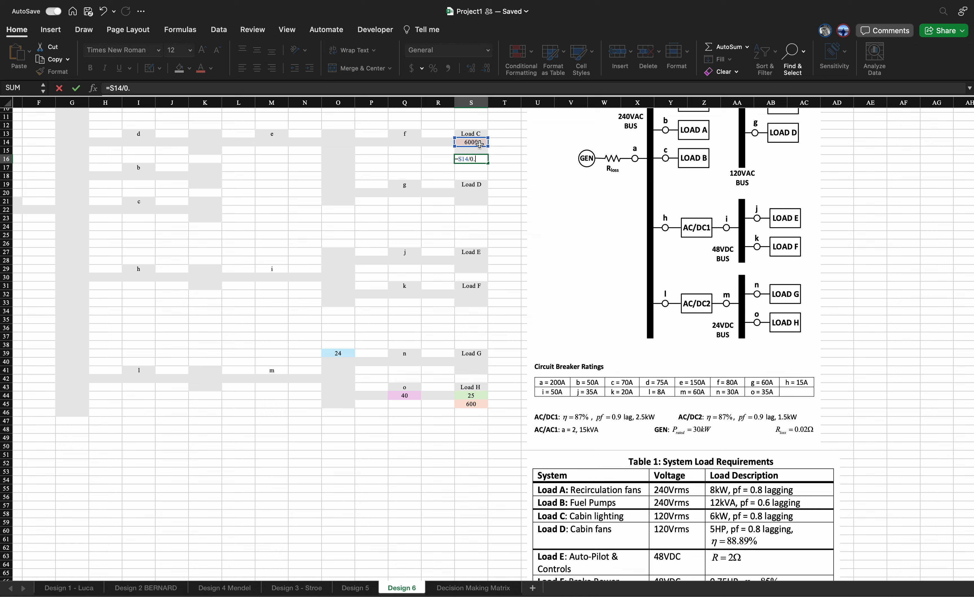
text(8)
key(Return)
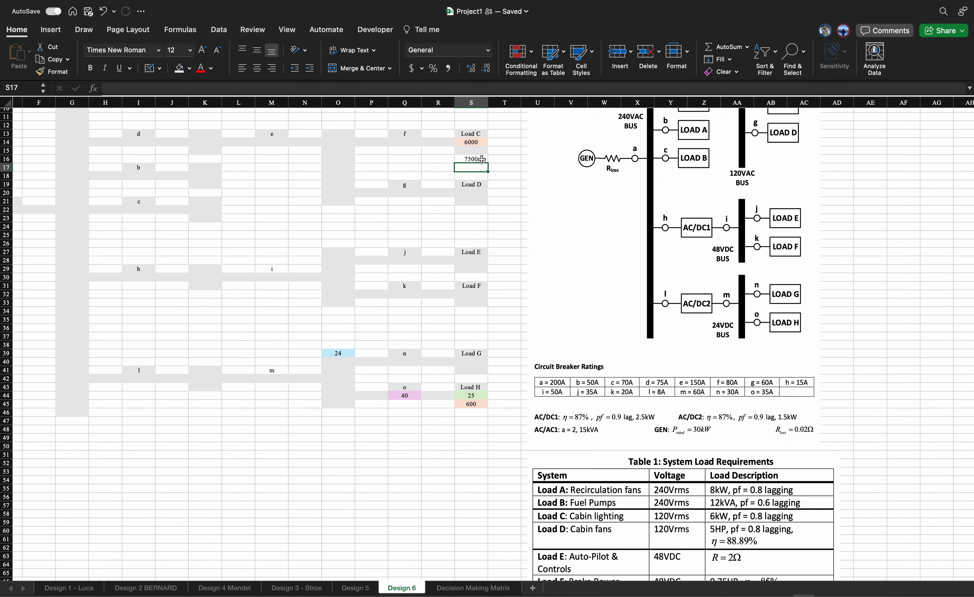
- Fill the Load C apparent power cell S16 with the dark orange that the legend assigns to VA
click(482, 159)
click(189, 68)
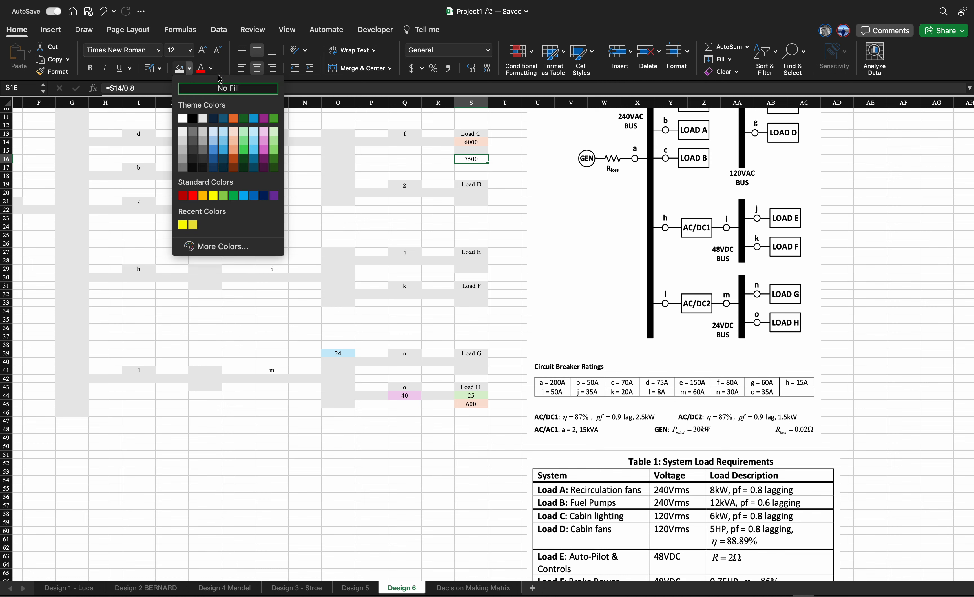
click(235, 160)
- Enter the Load C reactive power formula =SQRT(S16^2-S14^2) in cell S15
scroll(380, 160, up, 5)
scroll(380, 160, left, 1)
double_click(495, 190)
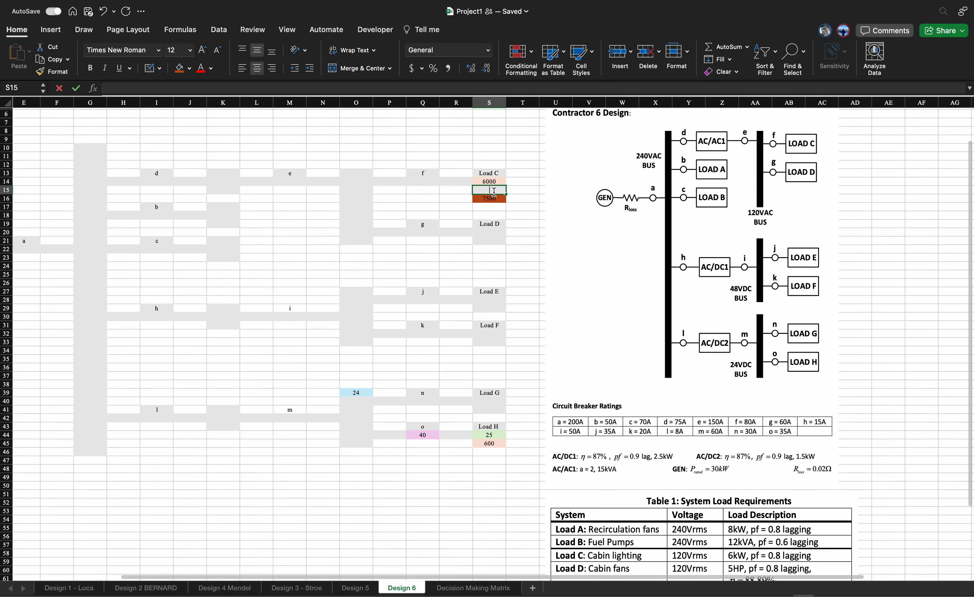
scroll(487, 191, down, 3)
scroll(388, 125, up, 5)
scroll(389, 126, left, 1)
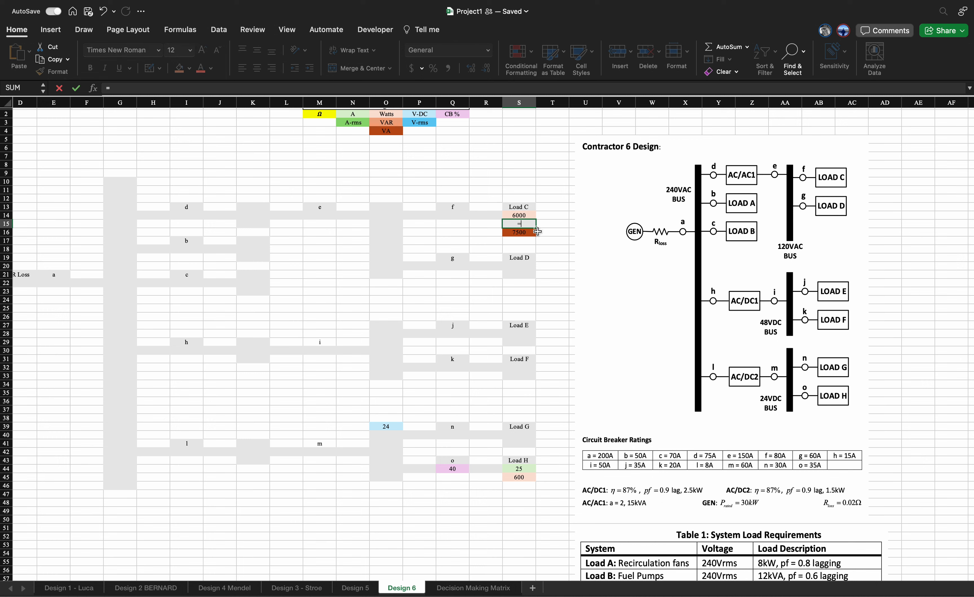
text(sqrt)
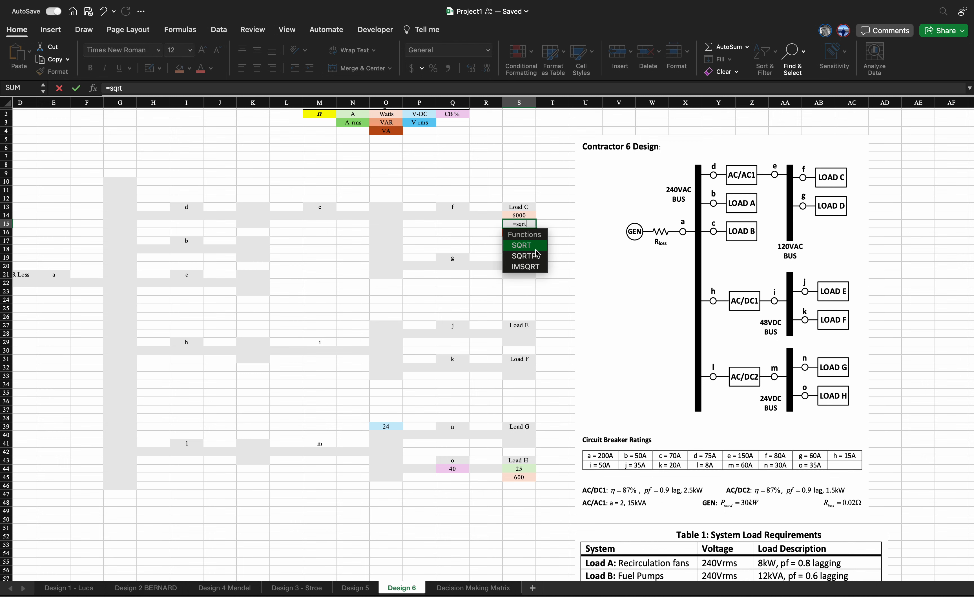
double_click(527, 246)
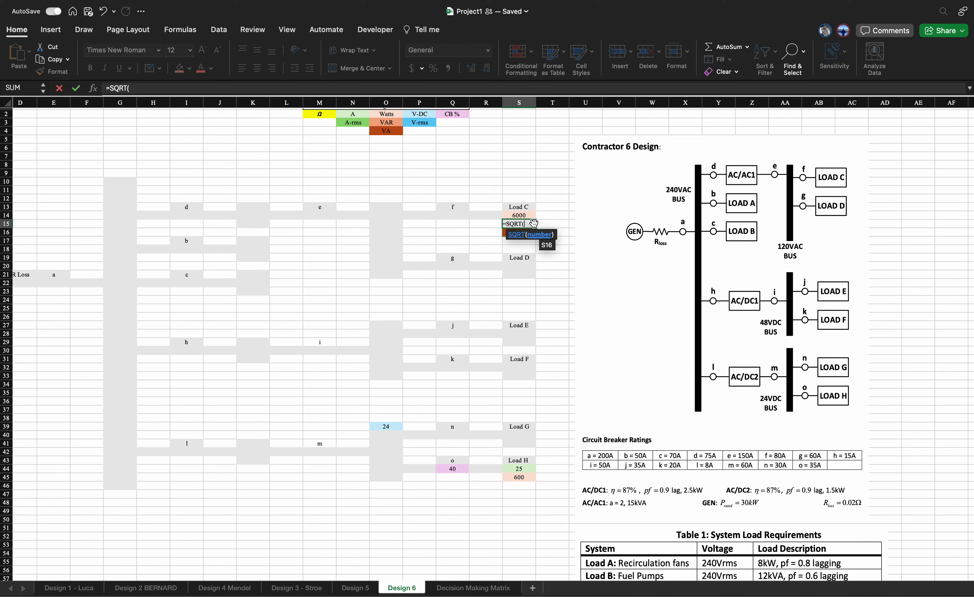
click(505, 234)
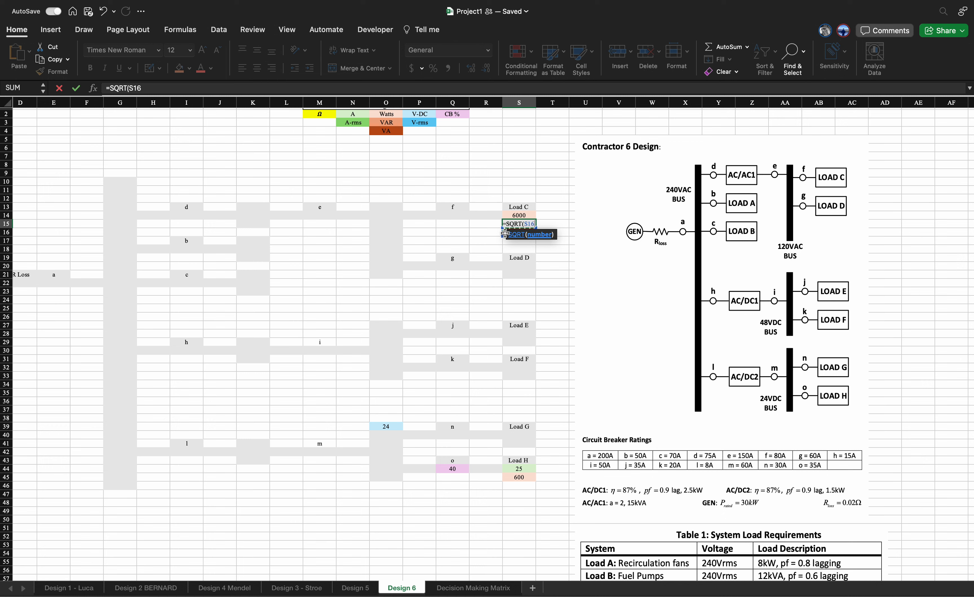
text(^2-)
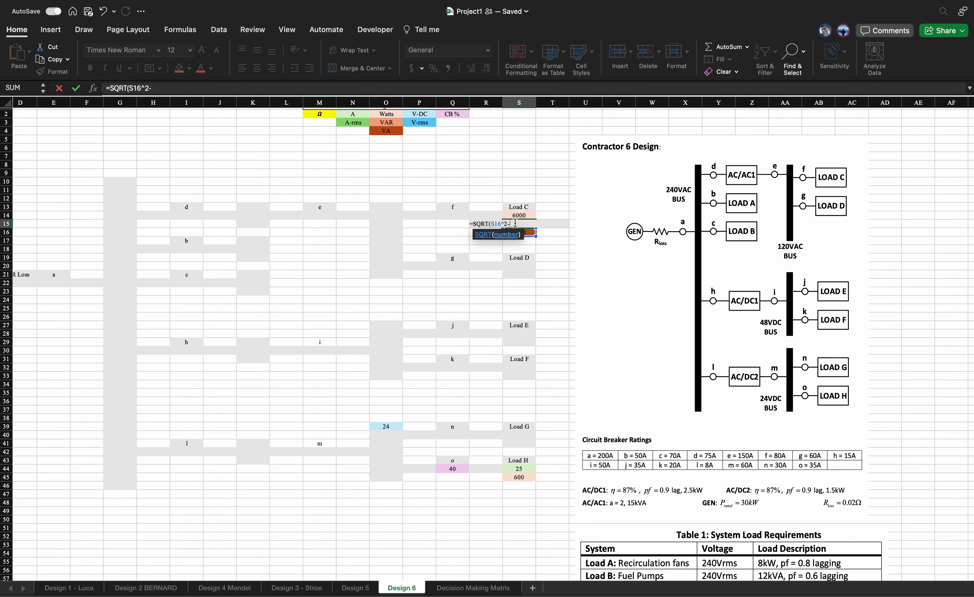
click(516, 217)
text(^2))
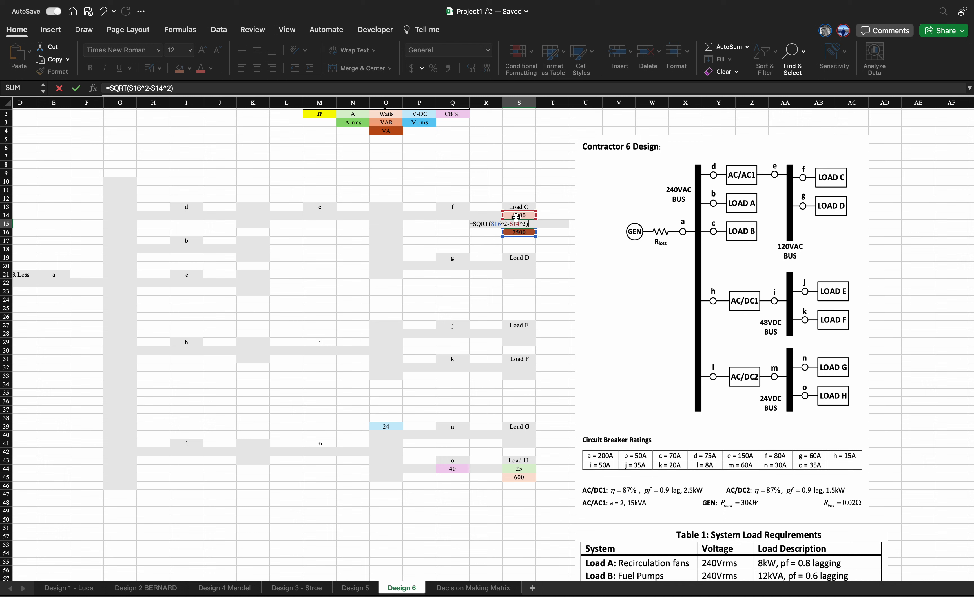
key(Return)
- Fill the Load C reactive power cell S15 with the medium orange that the legend assigns to VAR
click(520, 224)
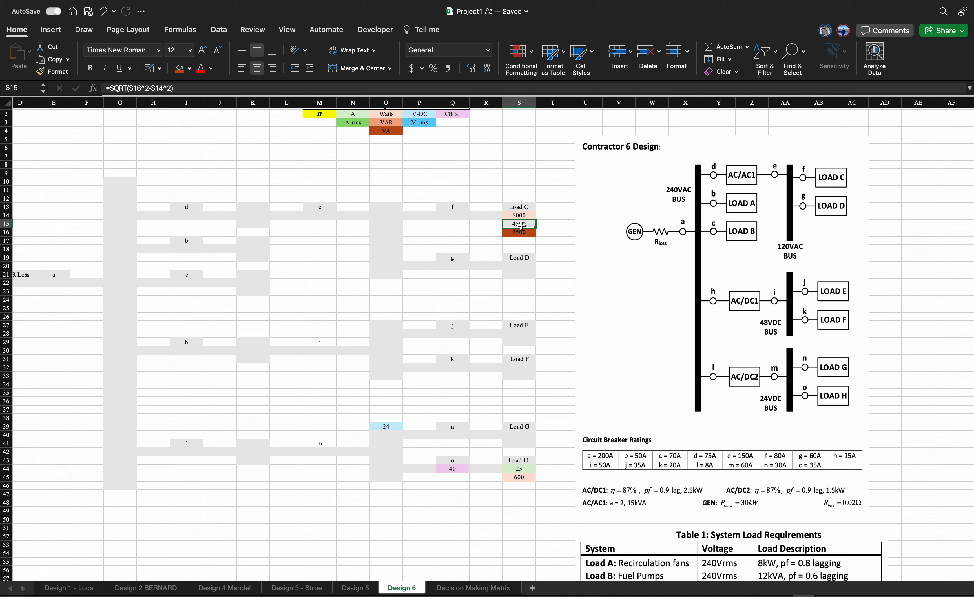
click(190, 69)
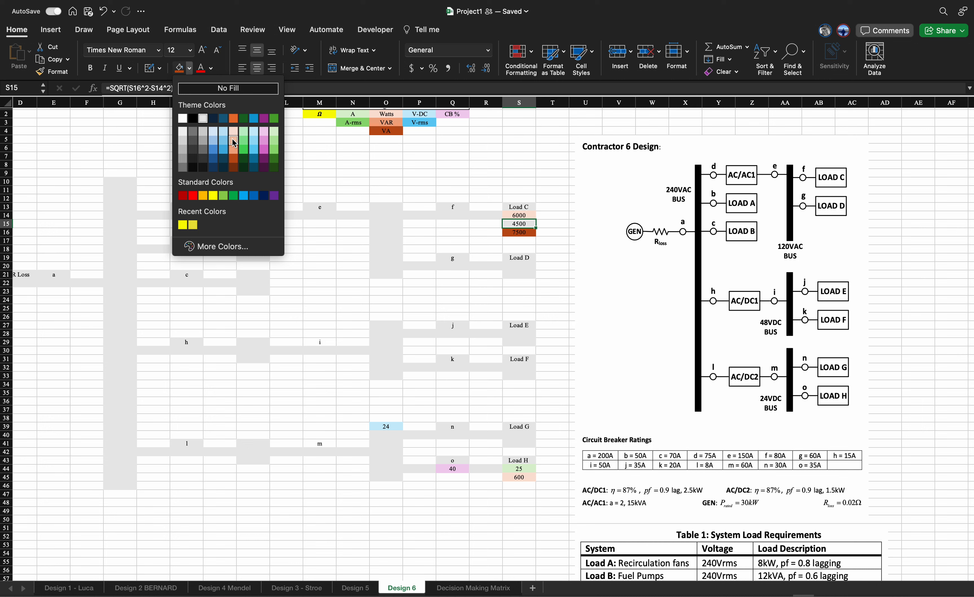
click(233, 150)
click(422, 201)
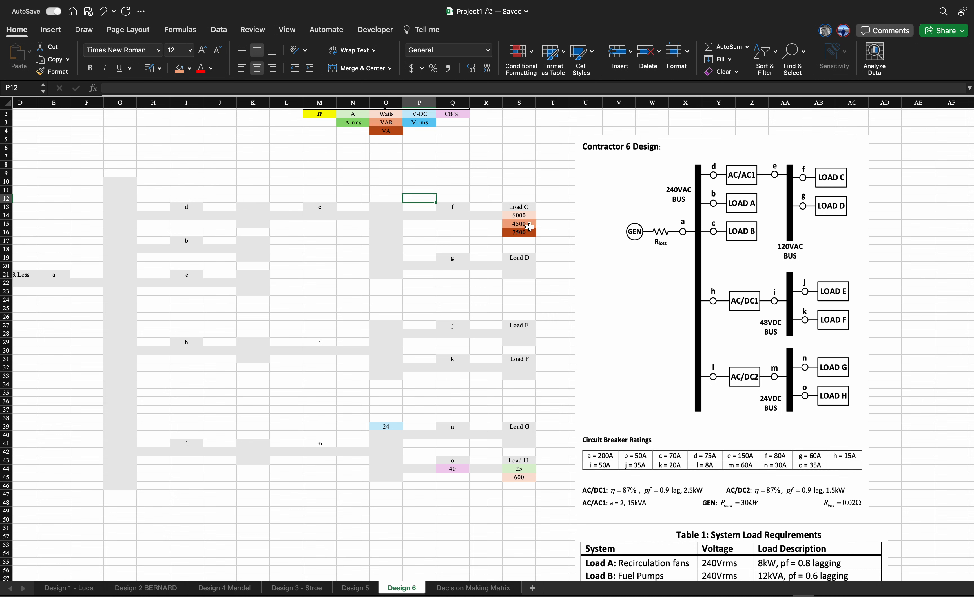
drag(526, 216, 521, 283)
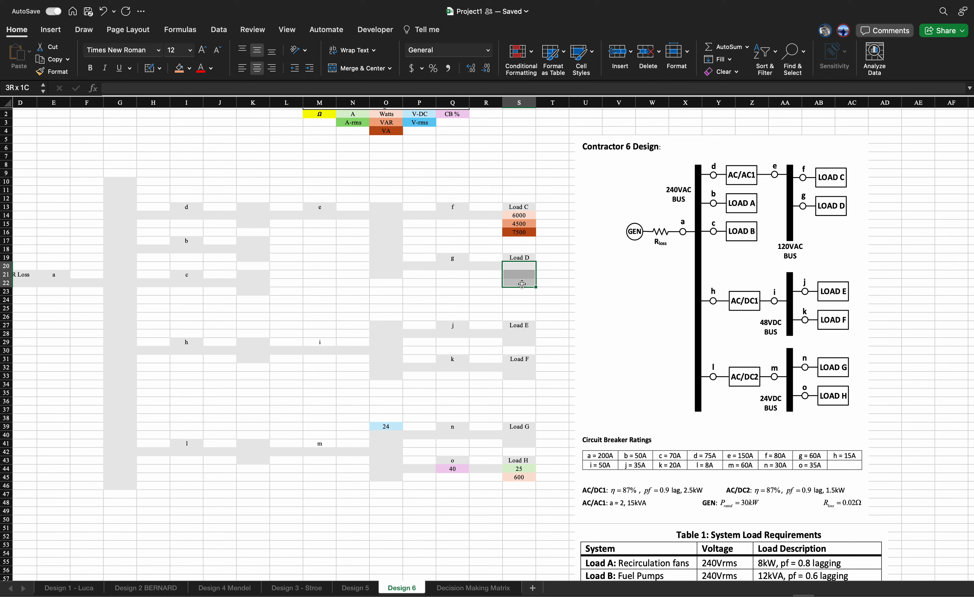
click(520, 217)
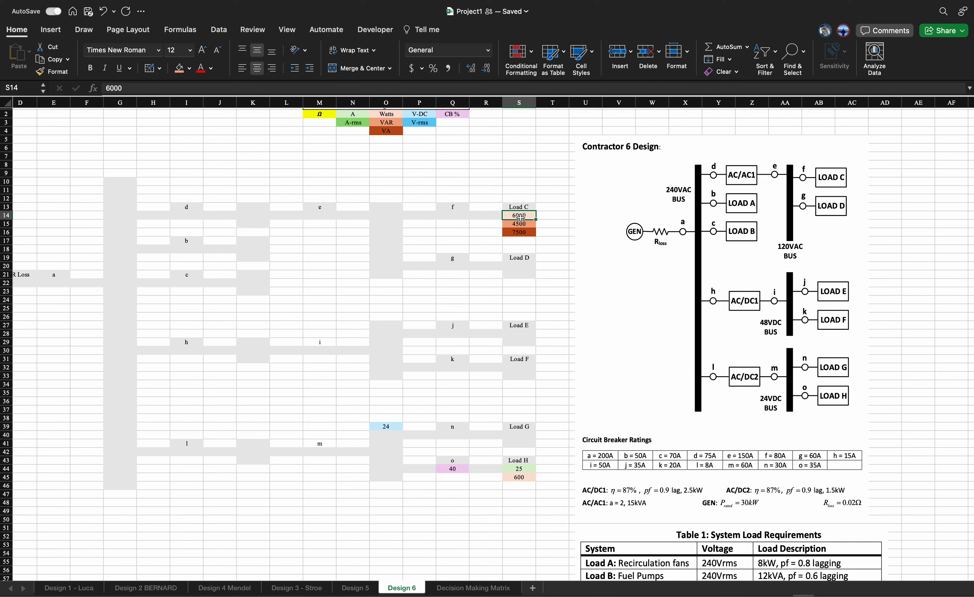
double_click(391, 215)
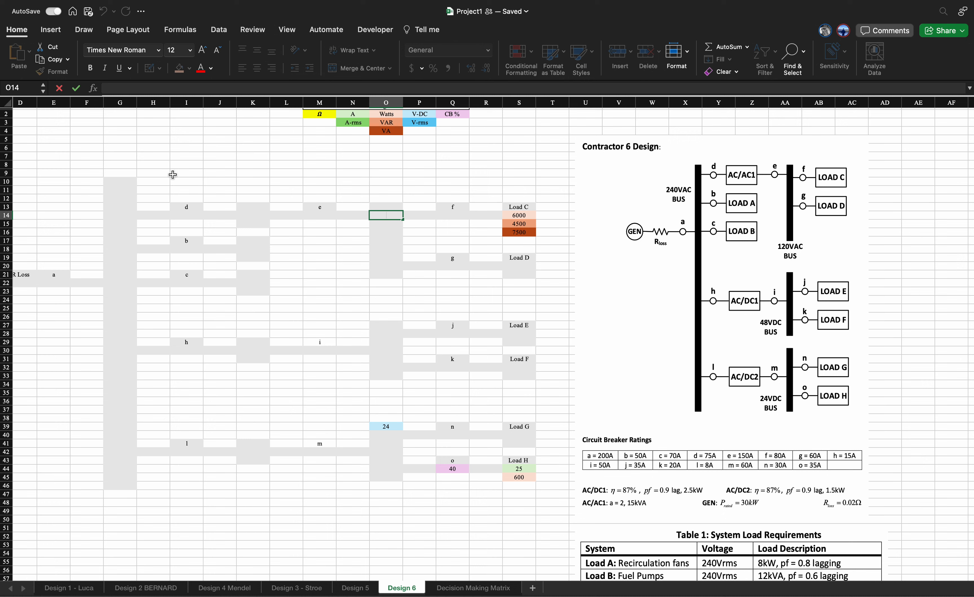
drag(182, 182, 347, 235)
click(353, 258)
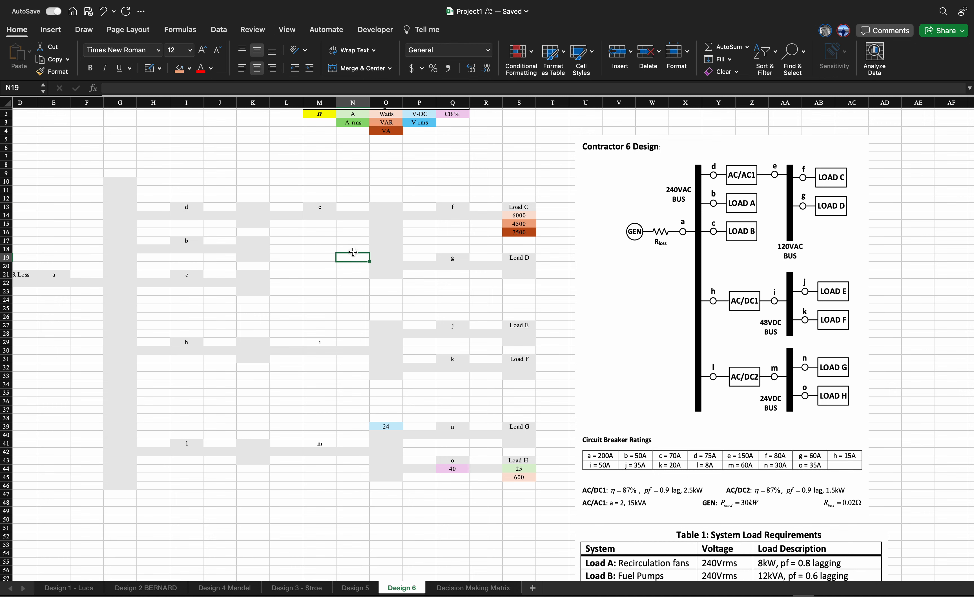
double_click(349, 217)
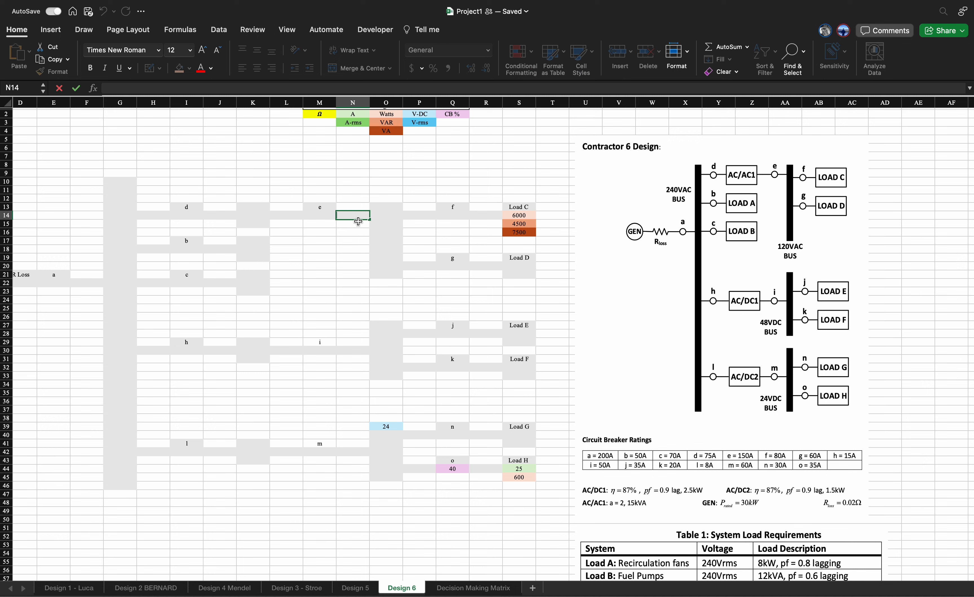
click(319, 217)
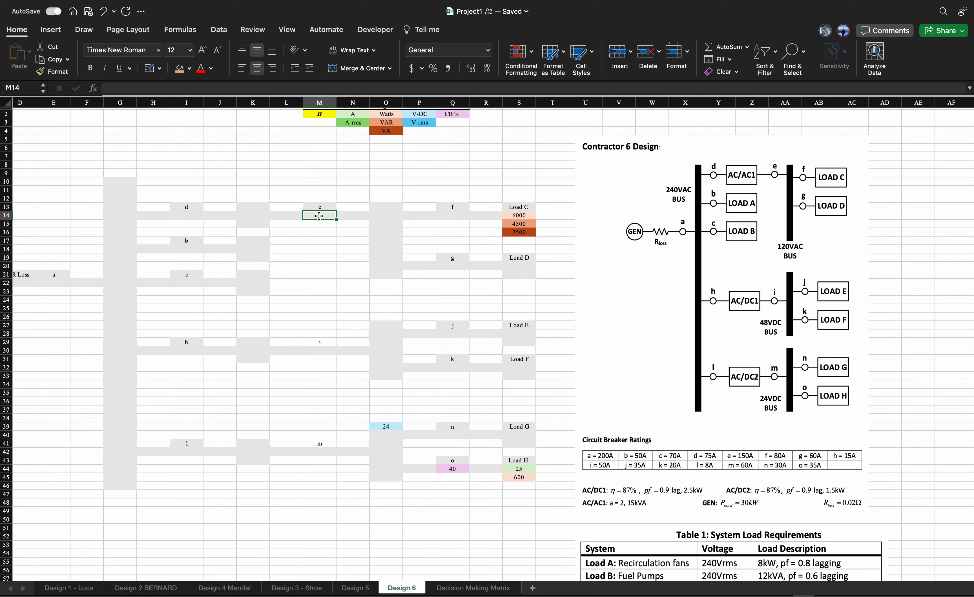
- Examine the whole Design 6 layout alongside the contractor diagram, breaker ratings and load requirements table
scroll(187, 294, left, 2)
scroll(187, 294, down, 4)
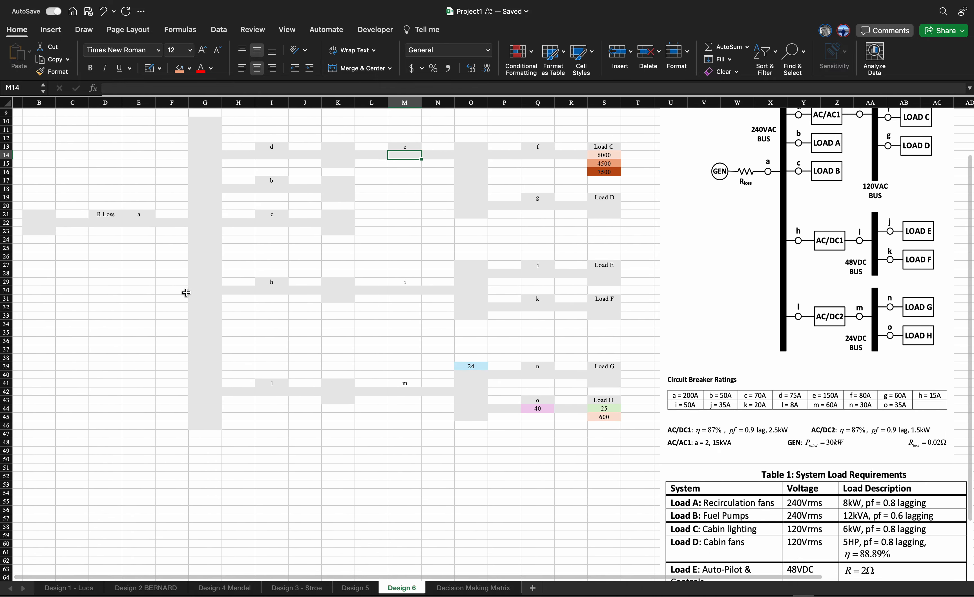
scroll(186, 293, down, 4)
scroll(187, 294, up, 2)
scroll(317, 344, left, 1)
scroll(317, 345, down, 1)
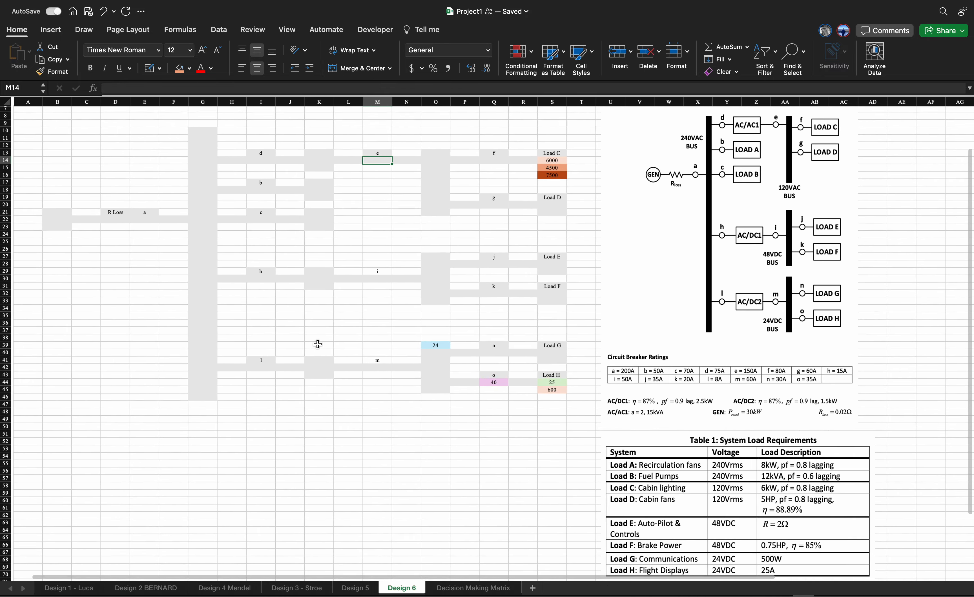
scroll(286, 548, down, 2)
scroll(252, 531, left, 1)
scroll(252, 531, up, 1)
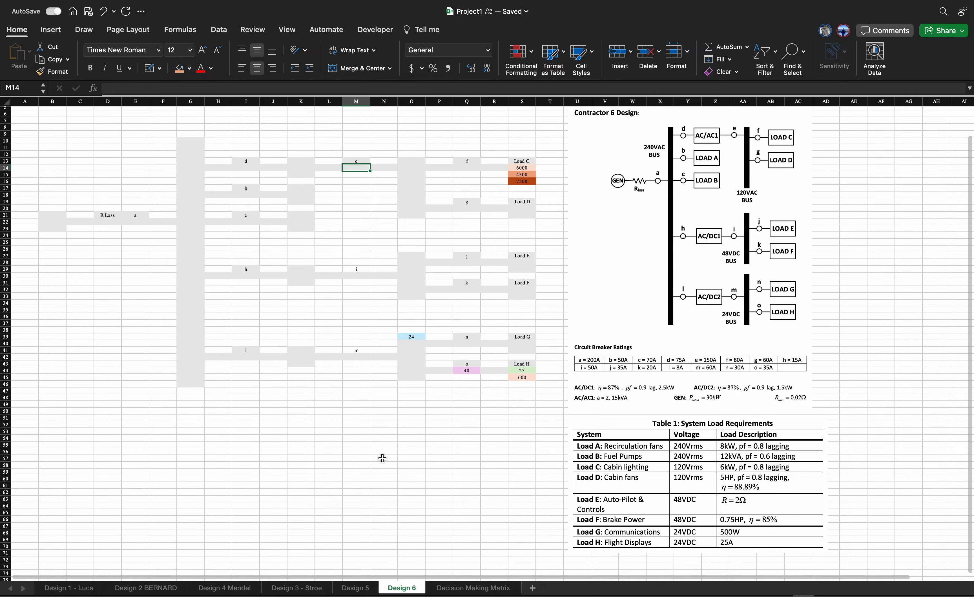
- Switch to ECE215_Proj1_Sp24.pdf and read the converter costs, circuit breaker prices and volume factors on page 10
key(ctrl+Up)
click(331, 374)
scroll(359, 326, down, 15)
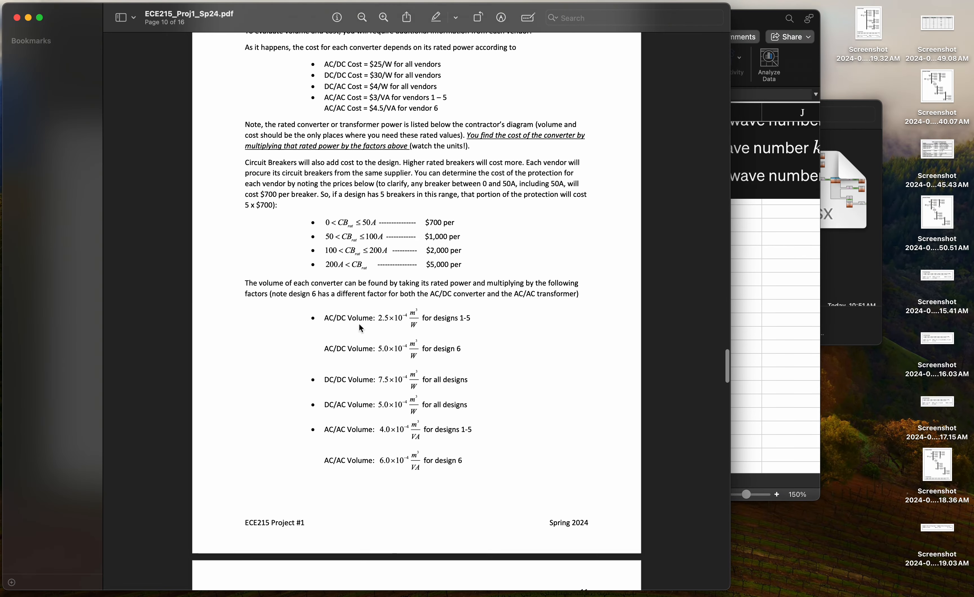
scroll(358, 323, up, 2)
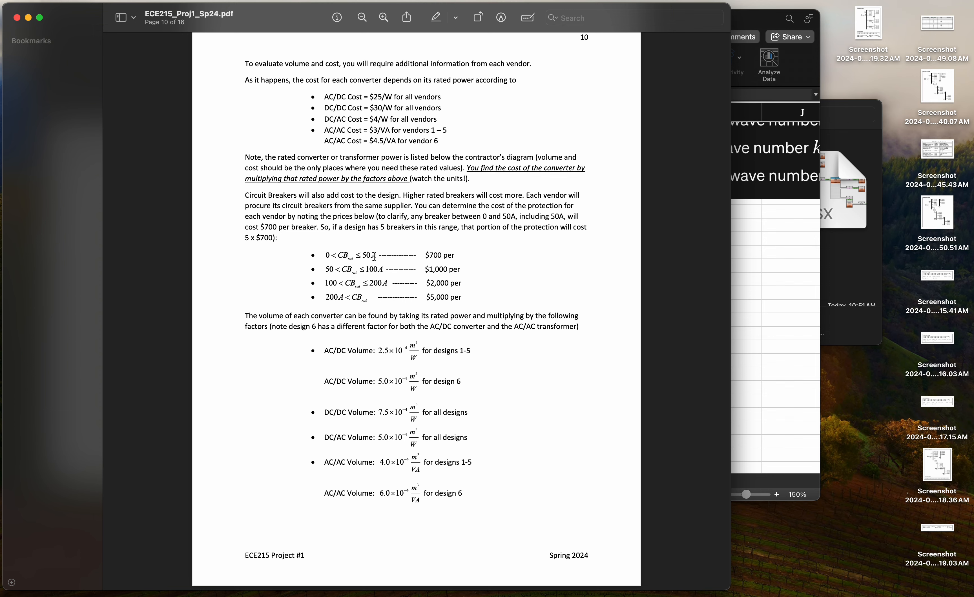
scroll(374, 256, up, 3)
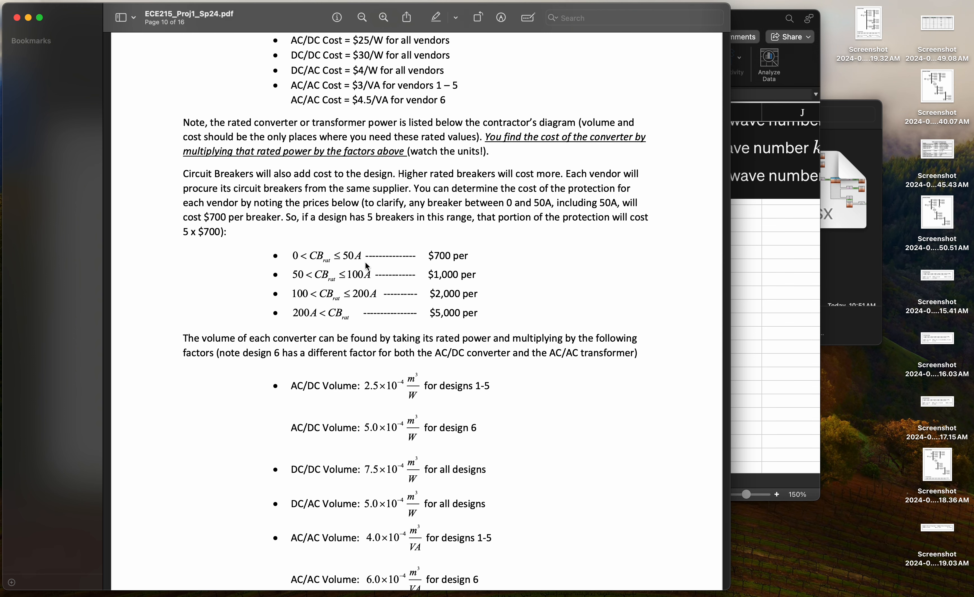
scroll(364, 291, down, 3)
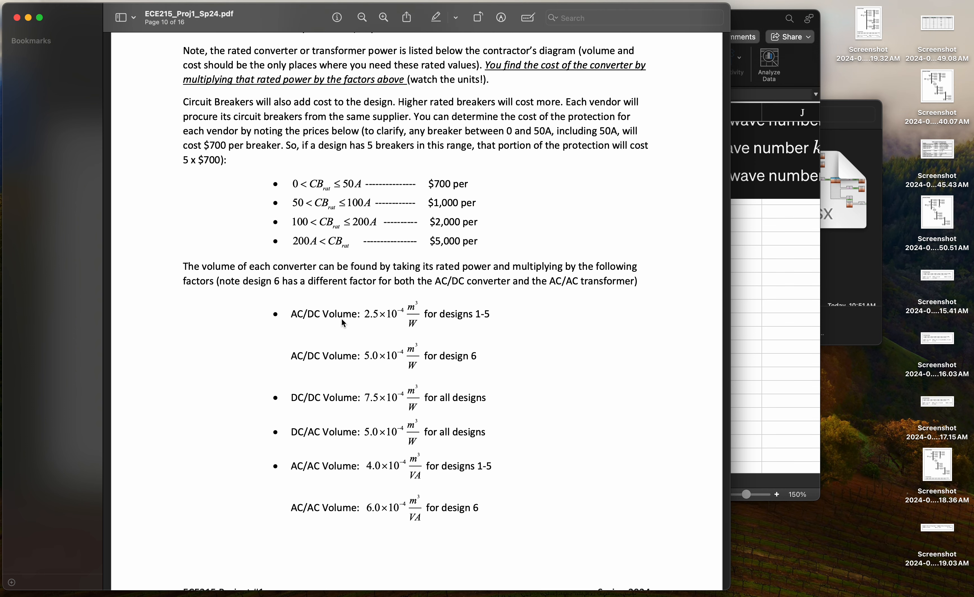
scroll(396, 353, up, 5)
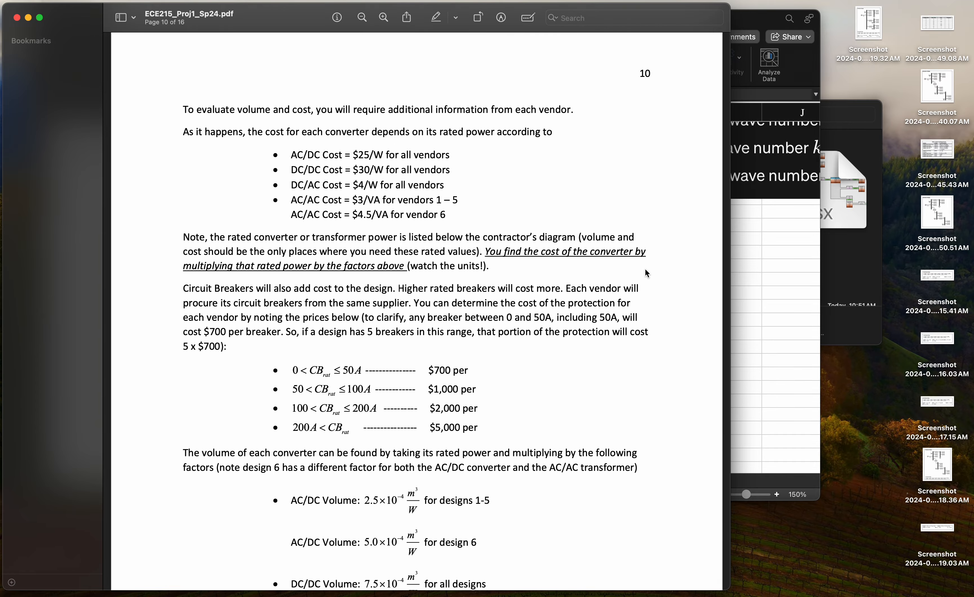
- Return to the Project1 workbook and open the Design 1 sheet to view its completed layout and breaker cost
click(746, 252)
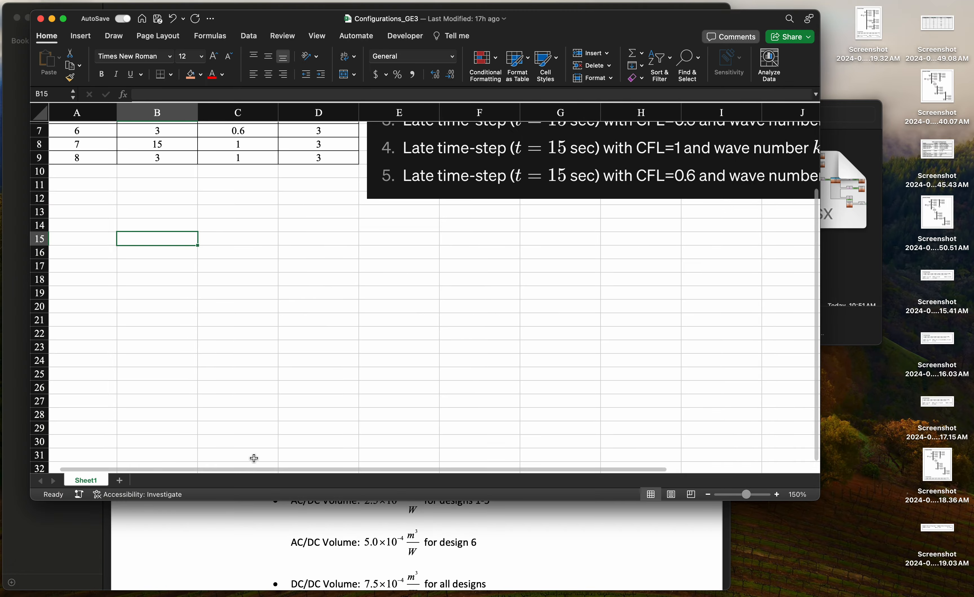
key(ctrl+Up)
click(831, 594)
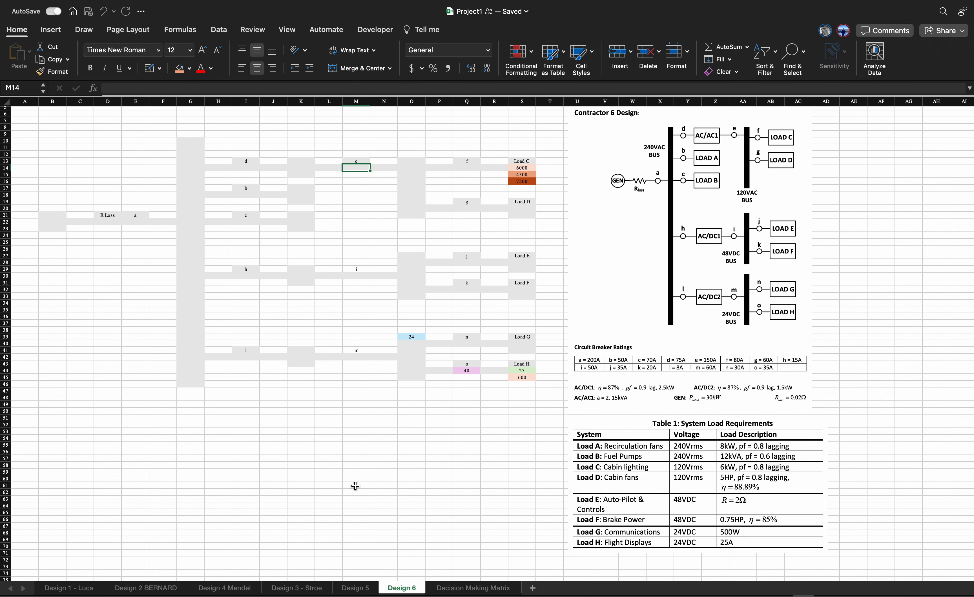
click(66, 589)
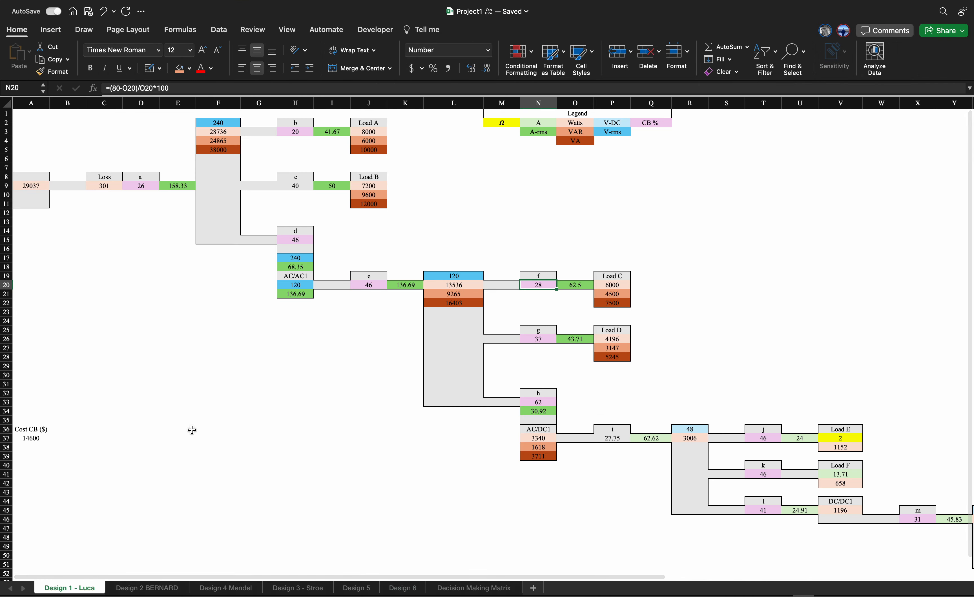
- Switch to ECE215_Proj1_Sp24.pdf and review the quantities requested on page 11, Contractor Analysis for Proposal #1
key(ctrl+Up)
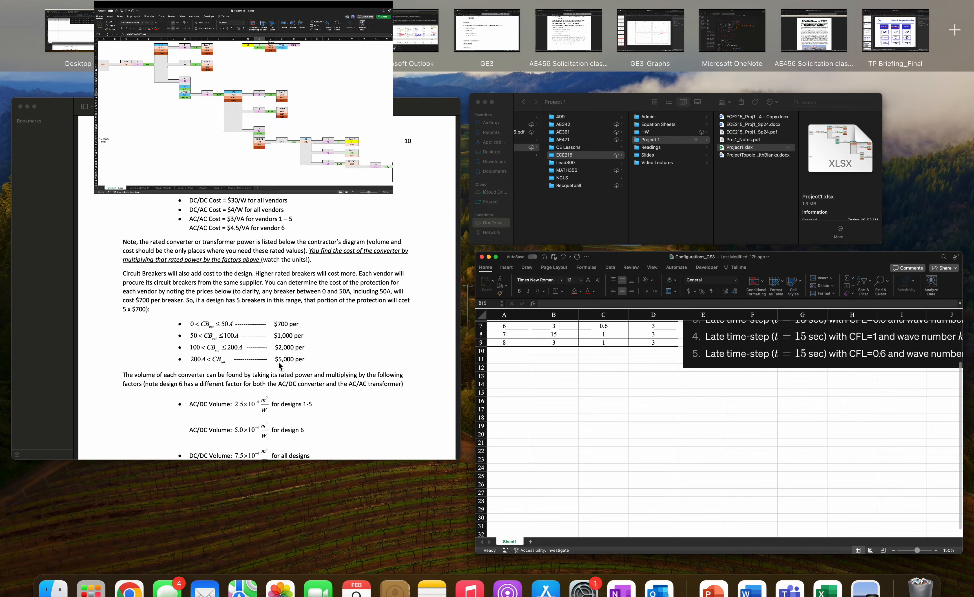
click(278, 361)
scroll(358, 352, down, 10)
scroll(359, 356, down, 5)
scroll(359, 356, up, 3)
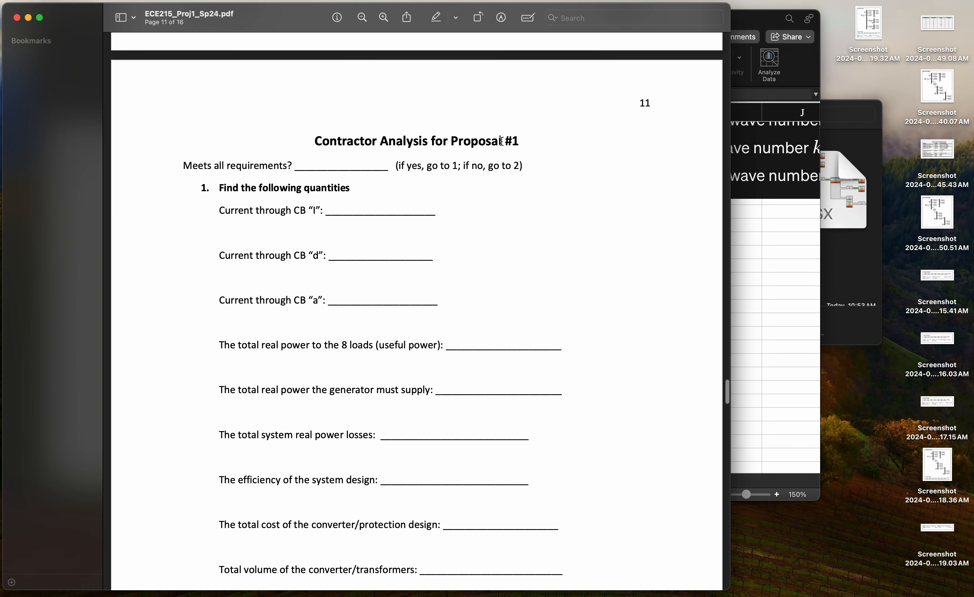
scroll(447, 269, down, 2)
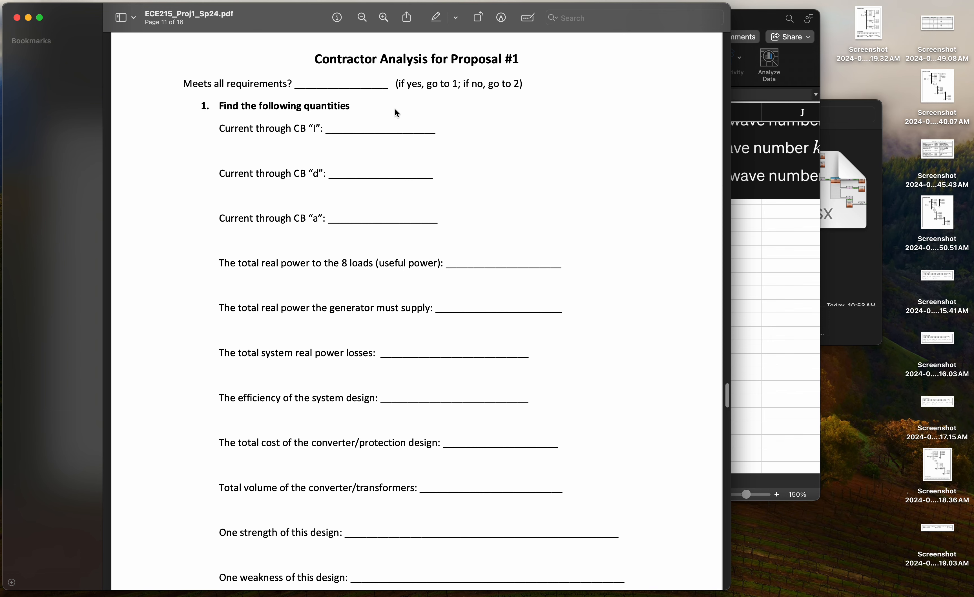
scroll(420, 163, down, 4)
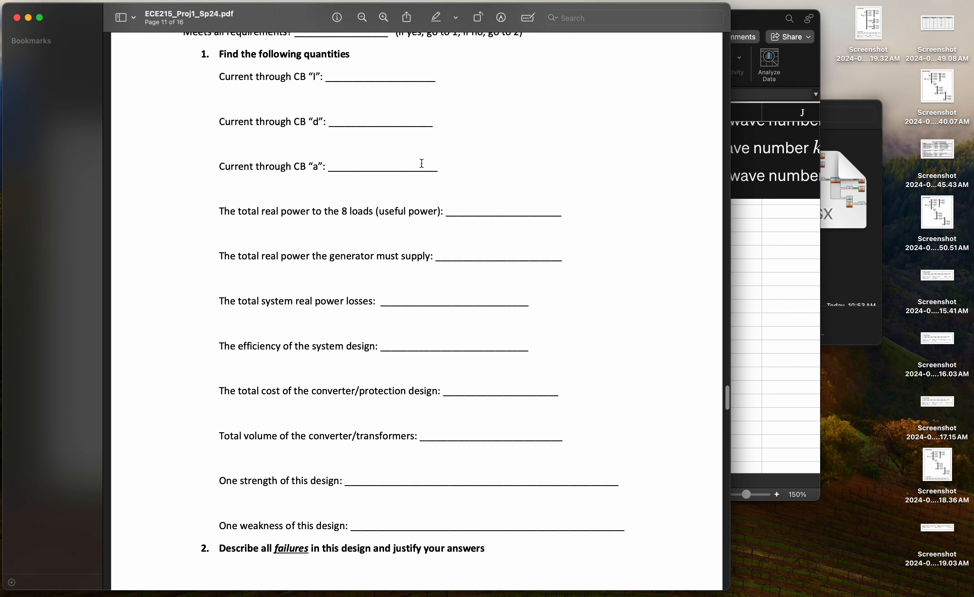
scroll(420, 163, up, 3)
scroll(420, 163, down, 2)
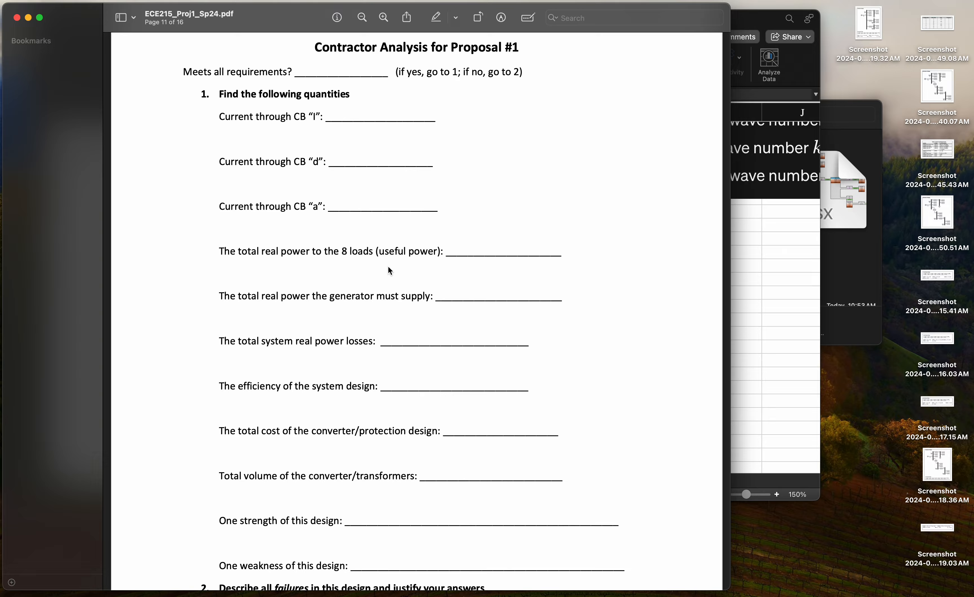
scroll(390, 256, up, 1)
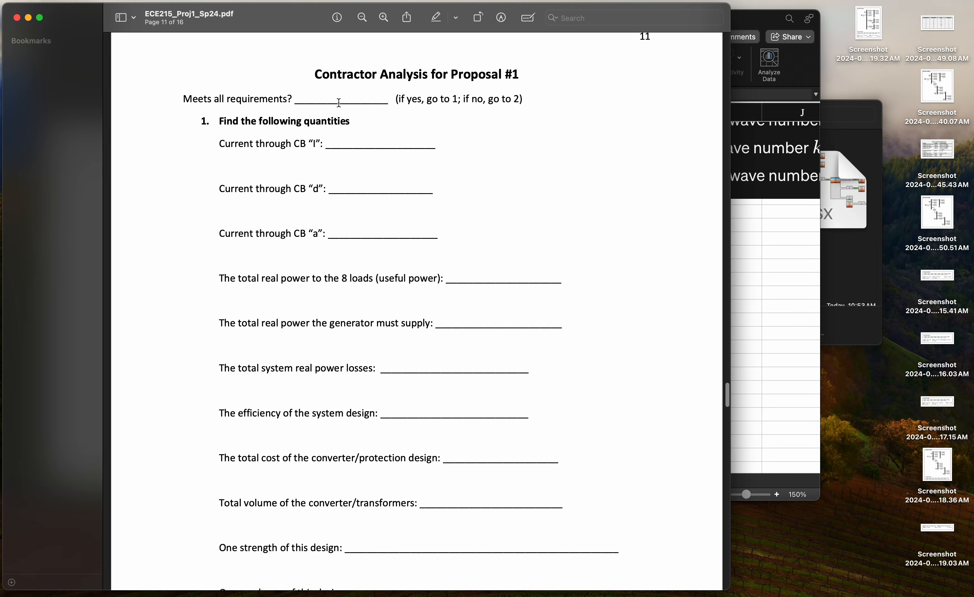
- Go back in the PDF to the management weighting criteria just before the Contractor 1 Design on page 4
scroll(335, 105, up, 20)
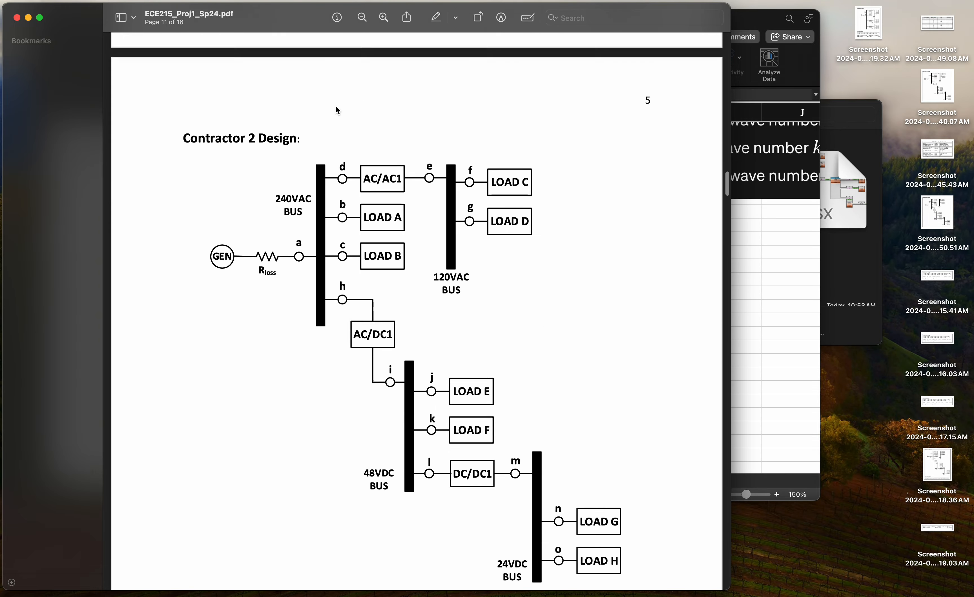
scroll(337, 110, up, 20)
scroll(337, 109, up, 5)
scroll(337, 110, down, 6)
scroll(337, 110, up, 3)
scroll(338, 111, down, 1)
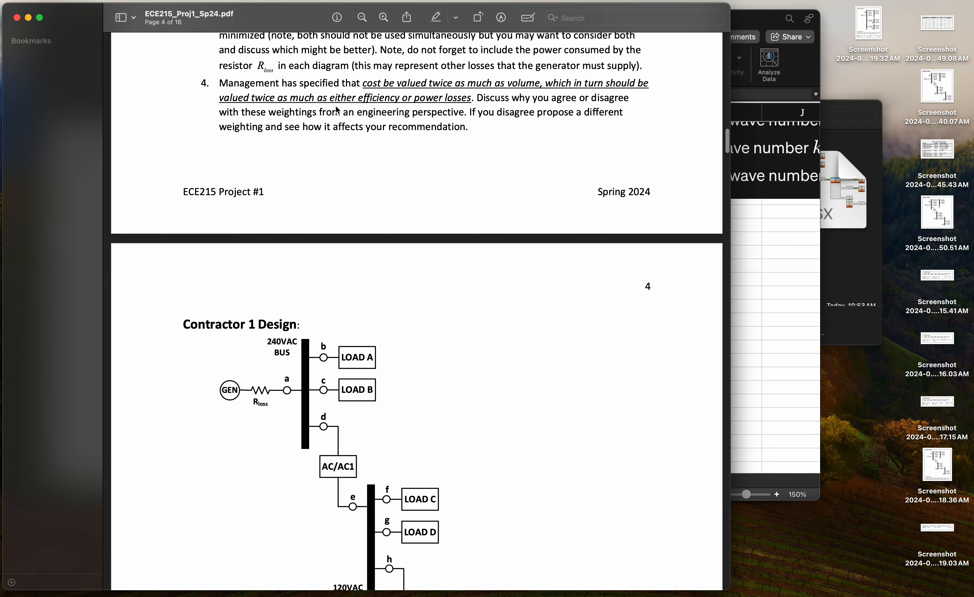
- Review the system requirements on page 3 of the PDF, then highlight the DC/DC1 converter's power rating below the Contractor 1 Design
scroll(312, 124, up, 6)
scroll(289, 135, up, 1)
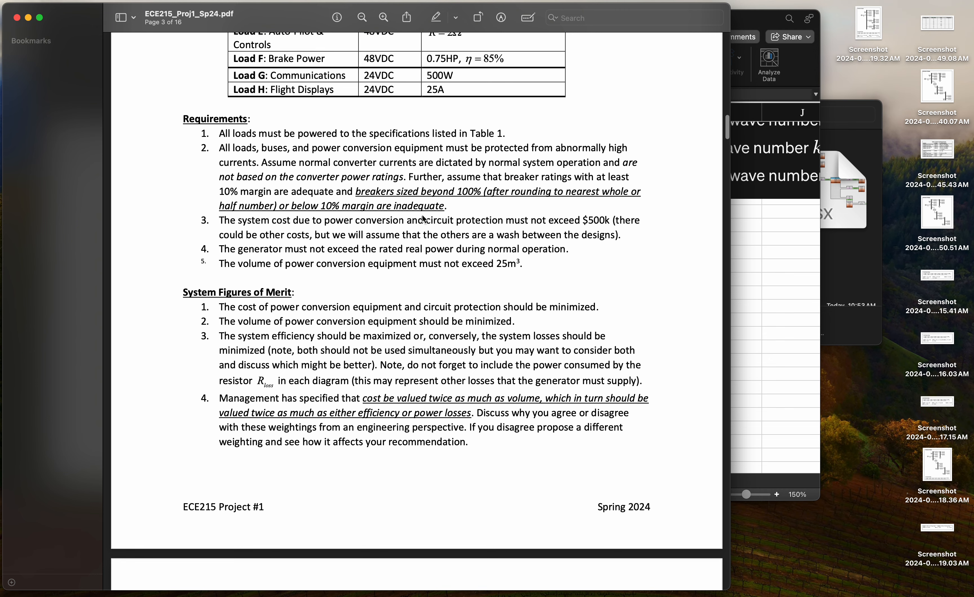
scroll(404, 261, down, 20)
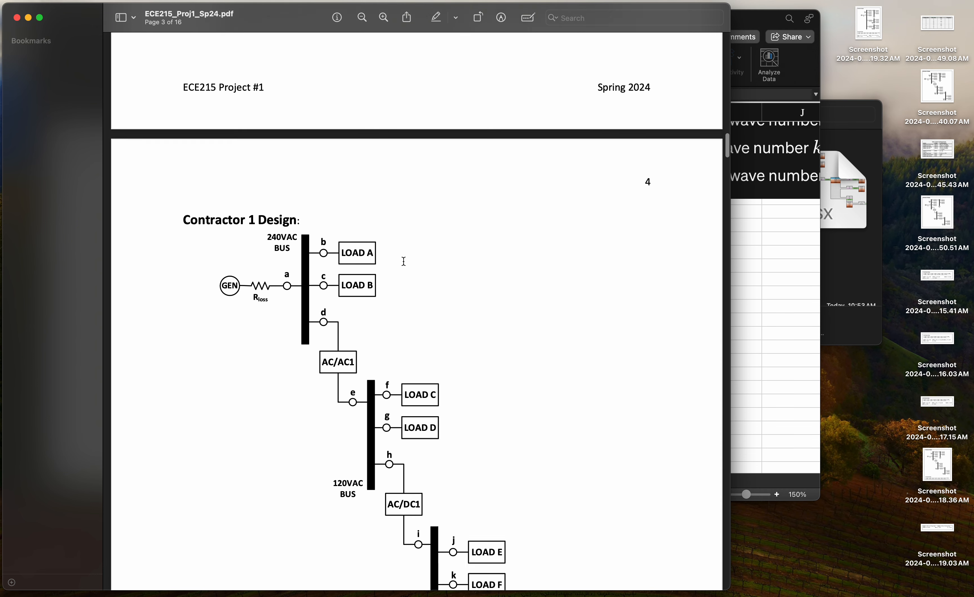
scroll(404, 262, down, 4)
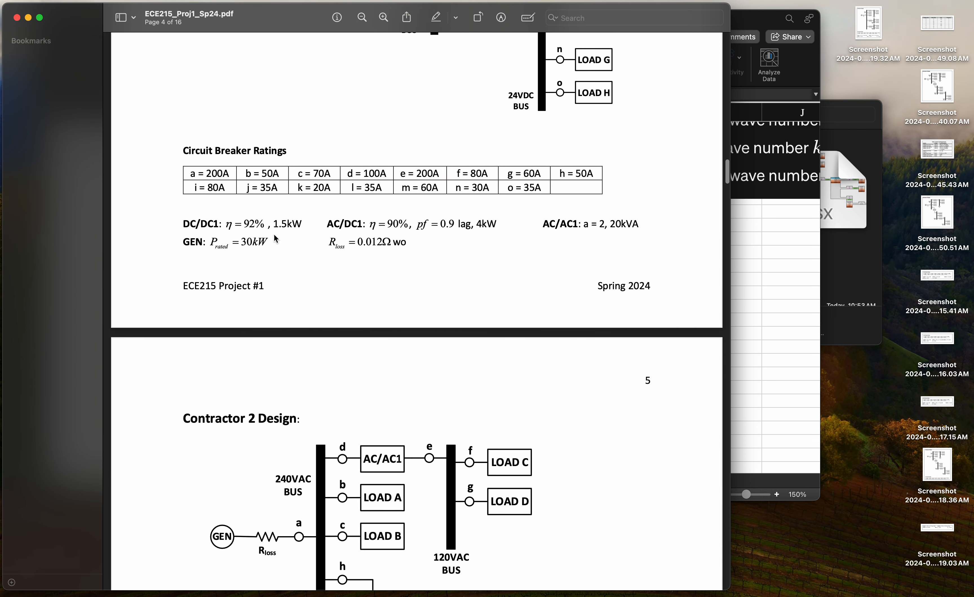
drag(274, 221, 301, 223)
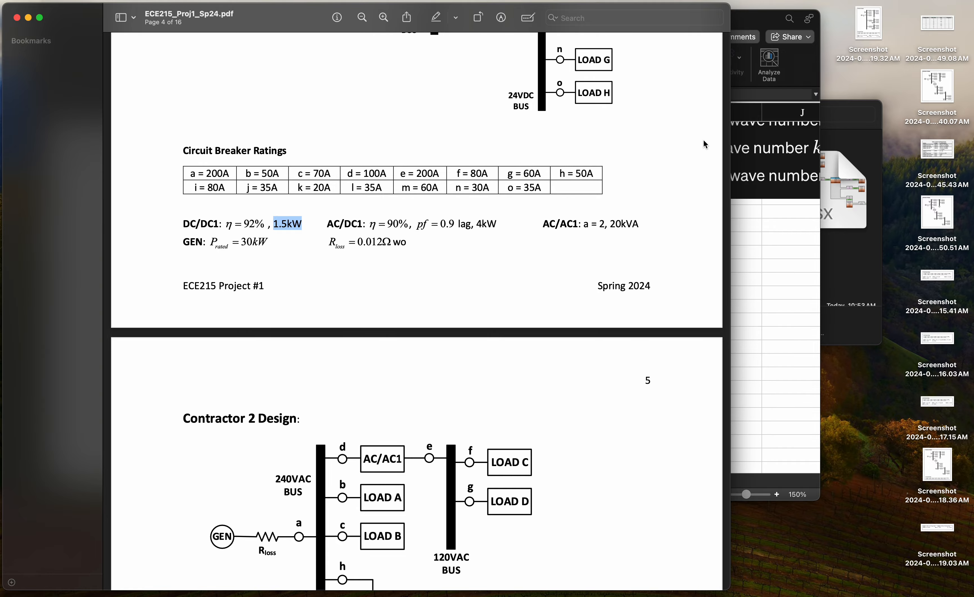
- Switch to the Project1 workbook and compare the Design 1 sheet's converter and load blocks with the Contractor 1 diagram
click(755, 23)
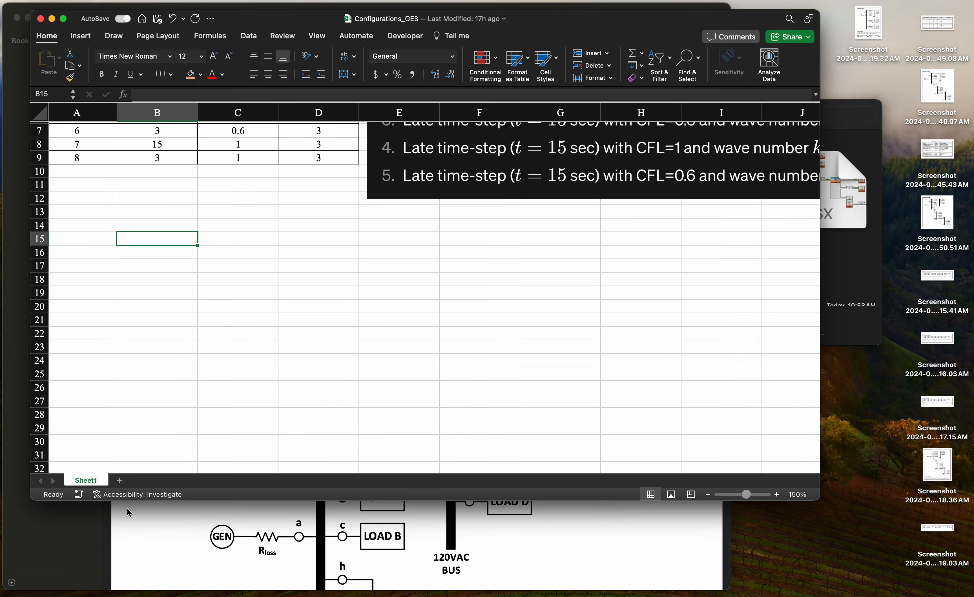
key(ctrl+Up)
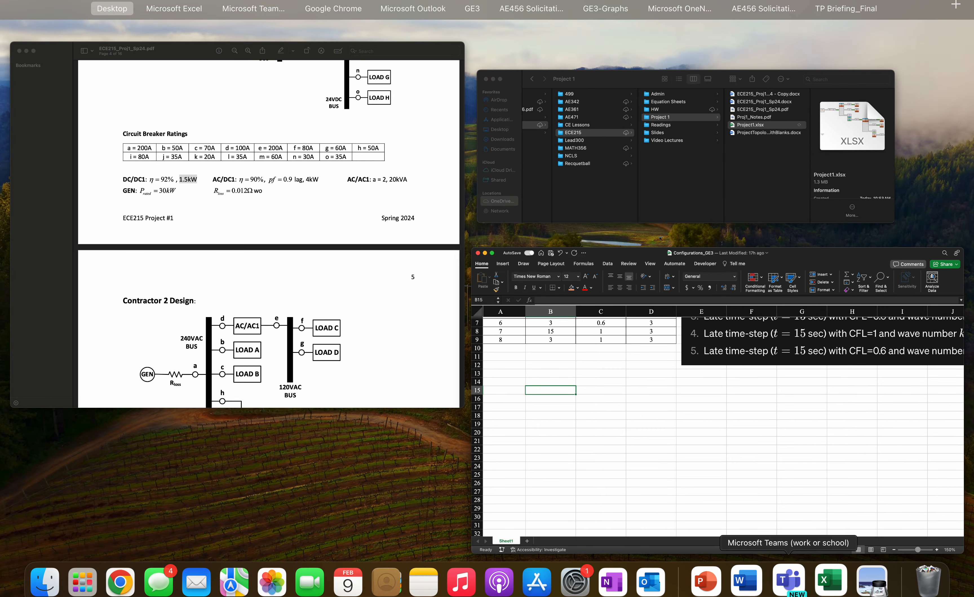
click(827, 582)
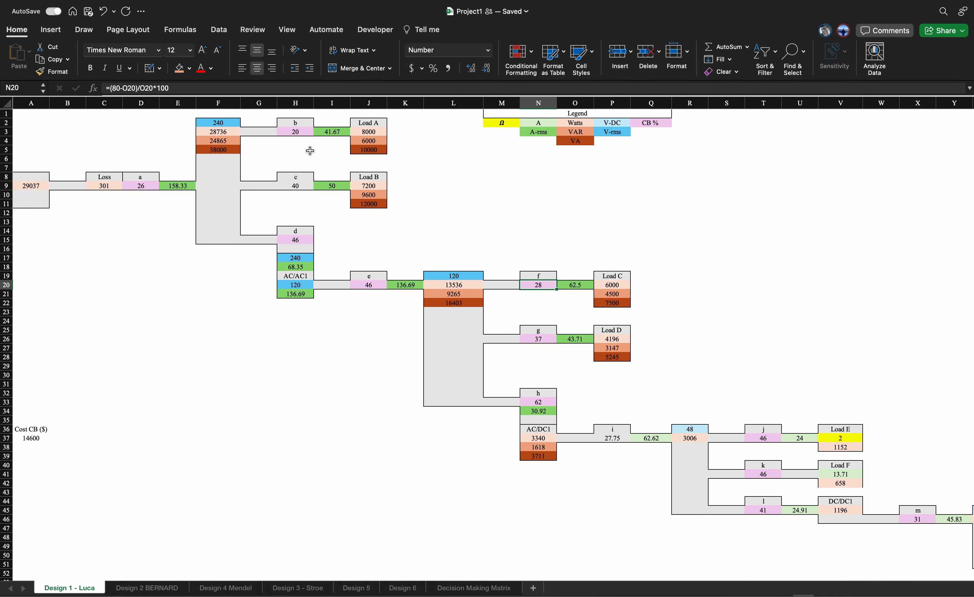
scroll(503, 271, right, 10)
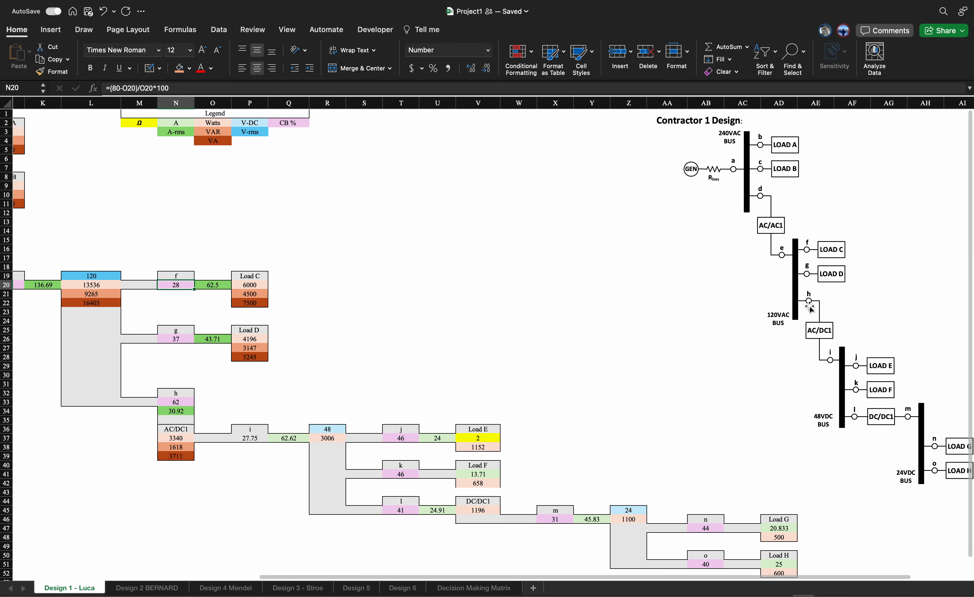
scroll(876, 416, down, 2)
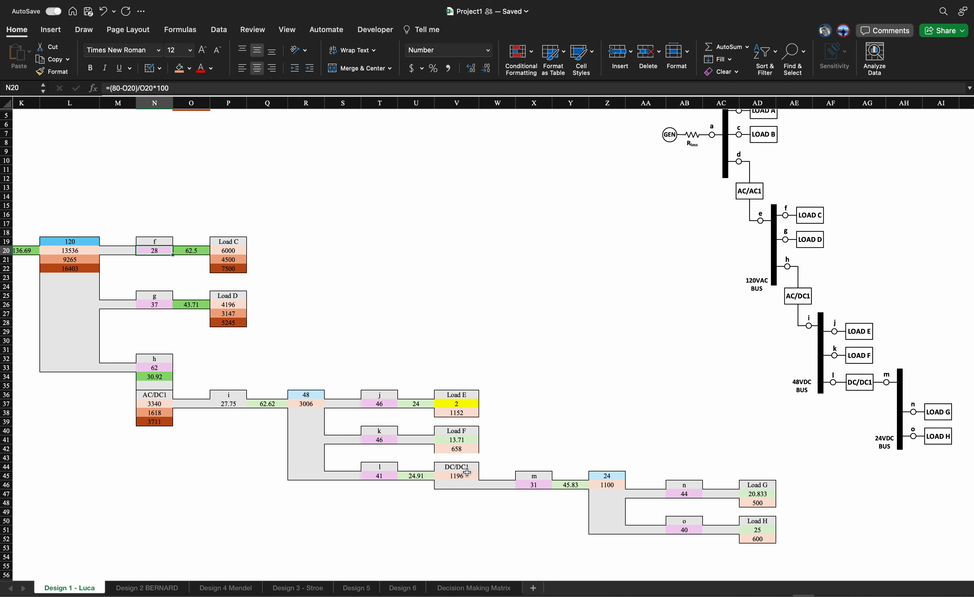
- Examine the Design 1 power flow between the generator and the downstream load branches, ending at the generator side
scroll(467, 474, left, 10)
scroll(467, 474, up, 2)
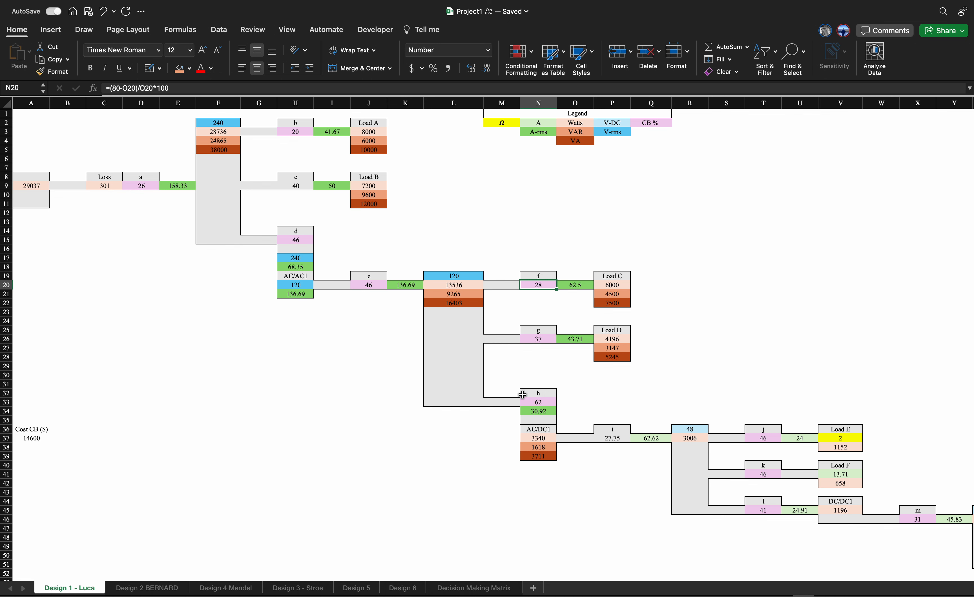
scroll(523, 395, right, 10)
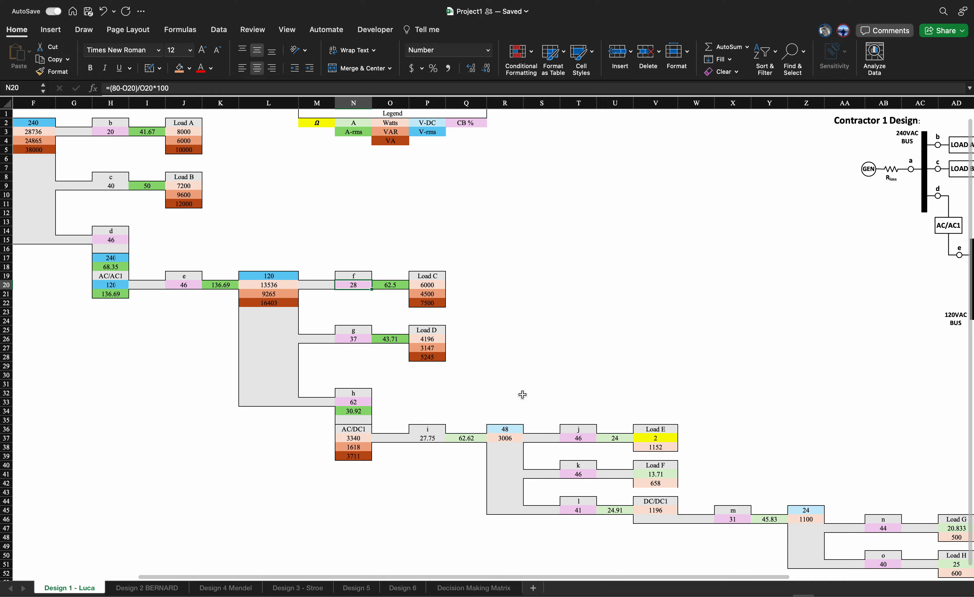
scroll(523, 394, left, 5)
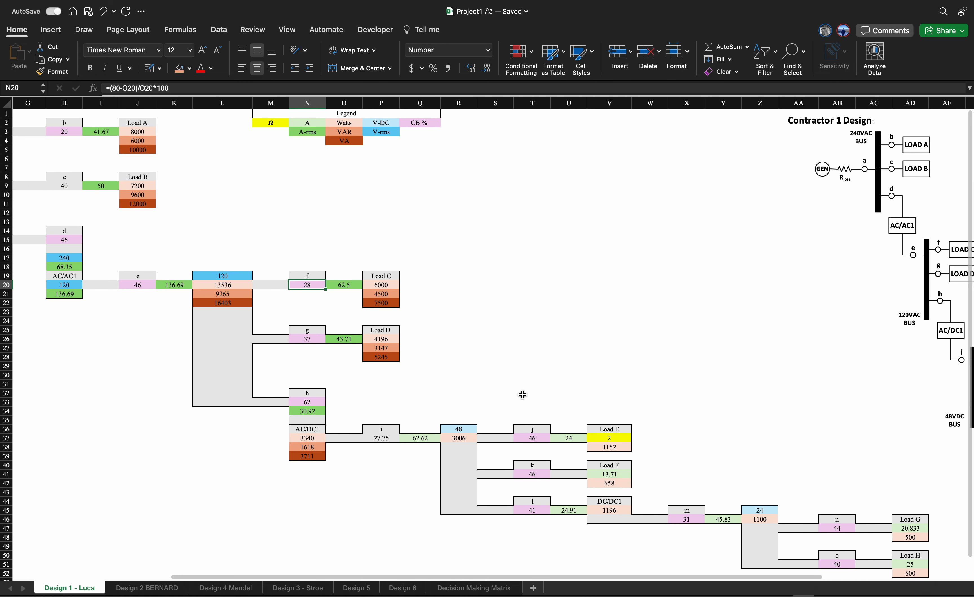
scroll(522, 395, left, 6)
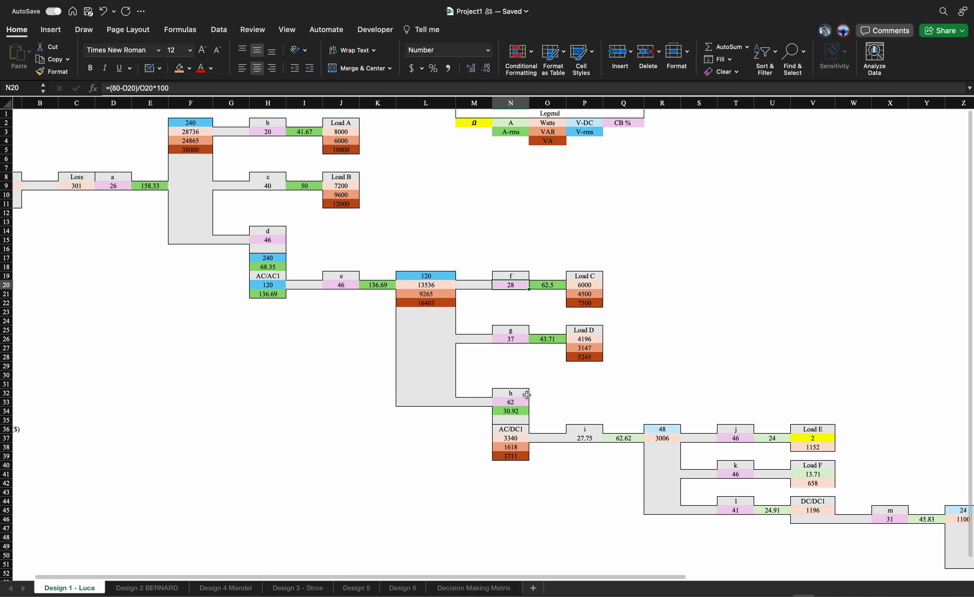
scroll(526, 395, left, 2)
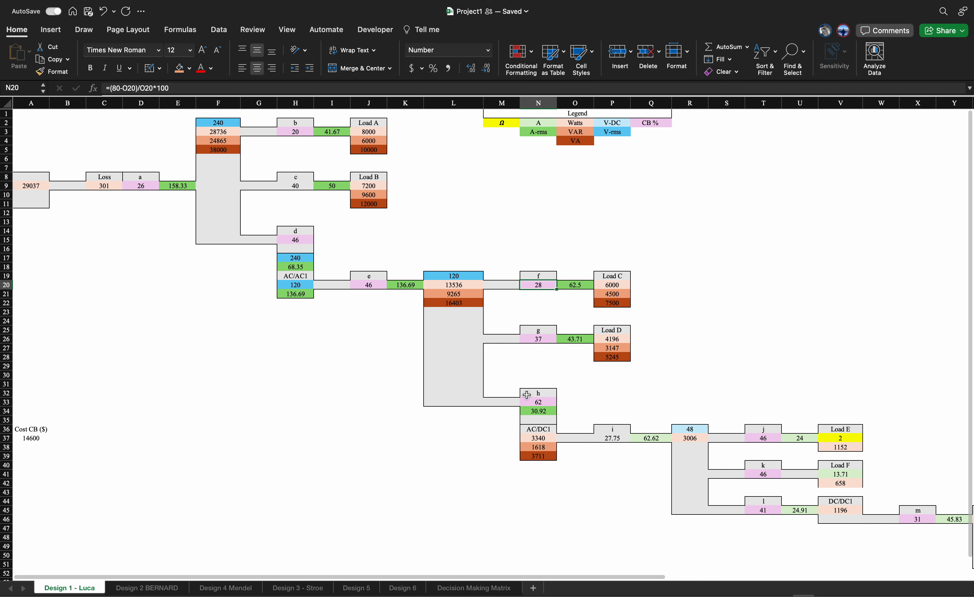